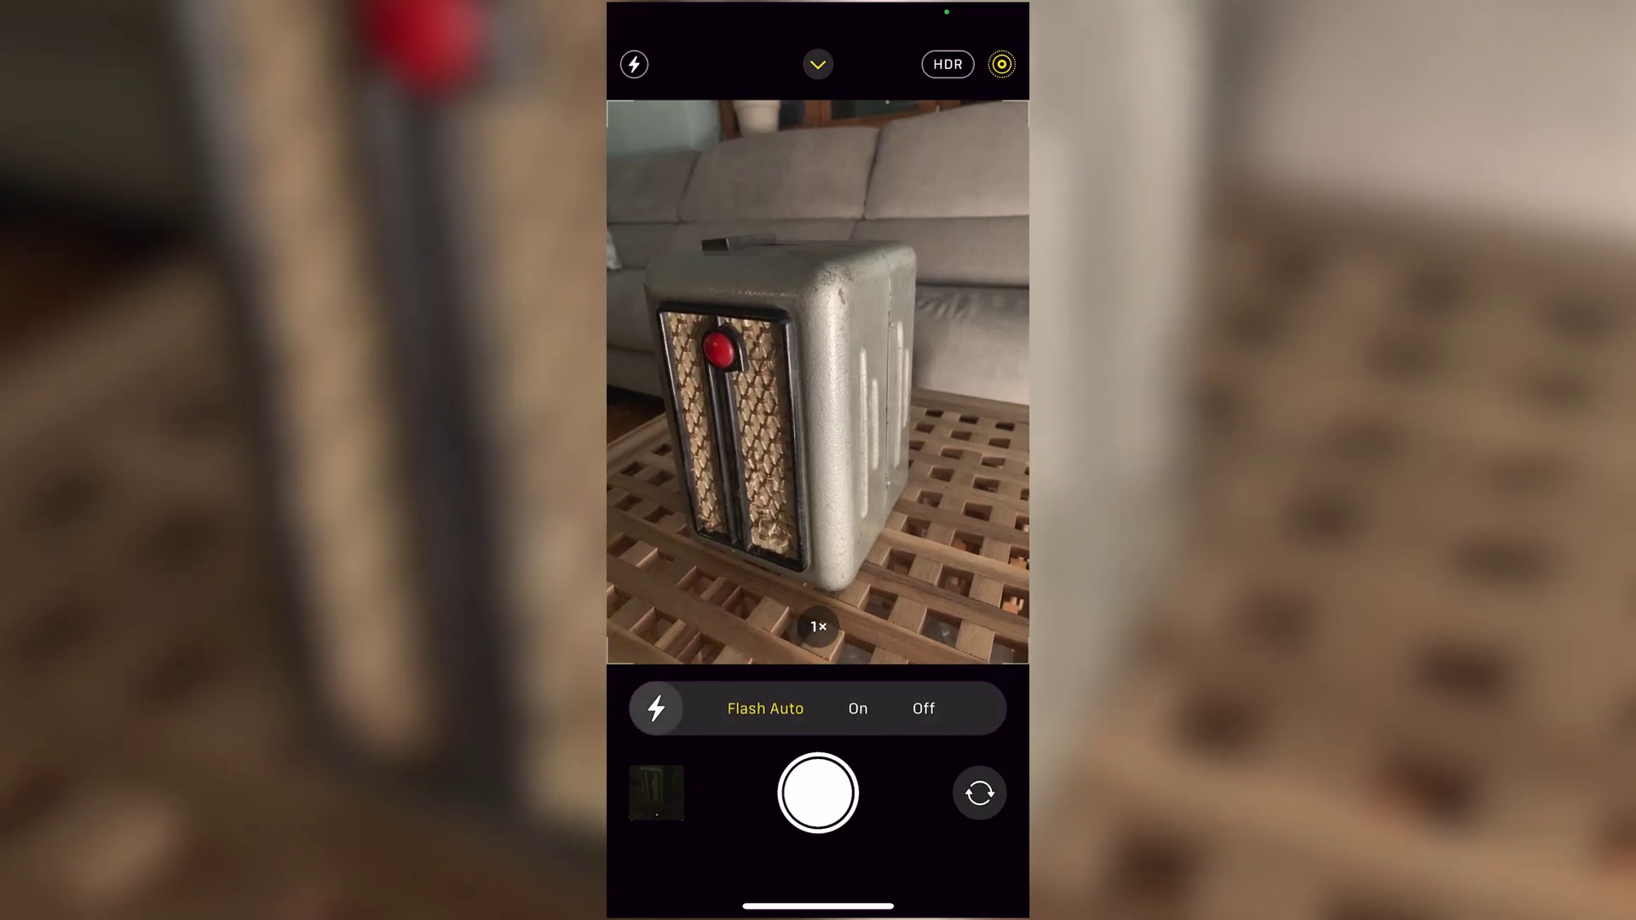
Step: Turn the phone camera's flash on and photograph the radio
click(813, 709)
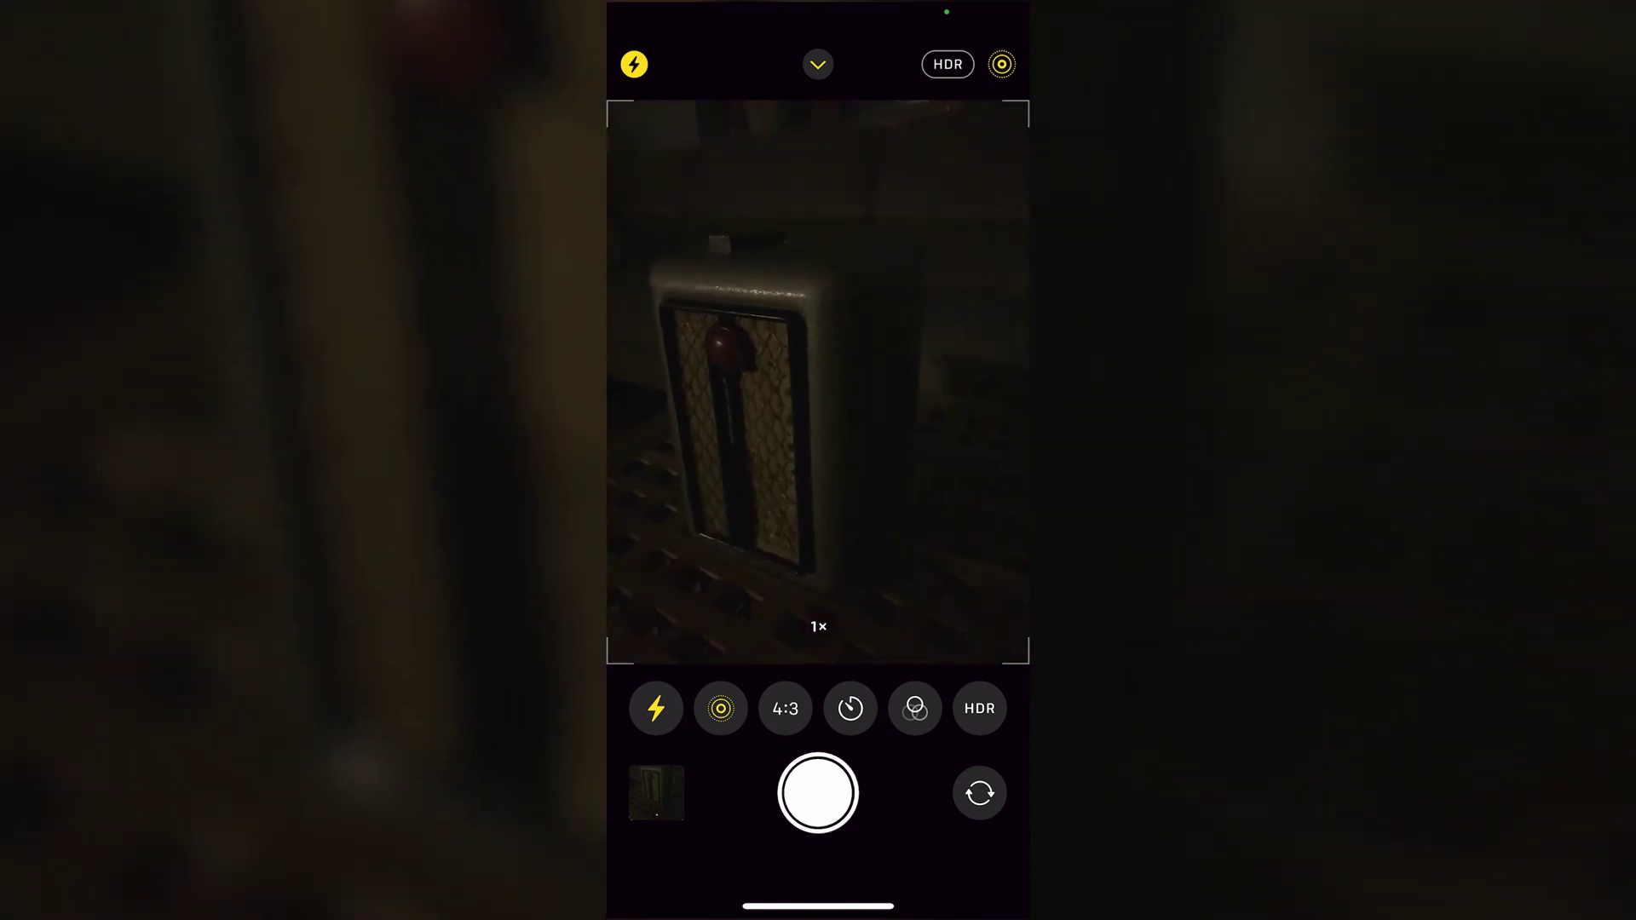
click(818, 793)
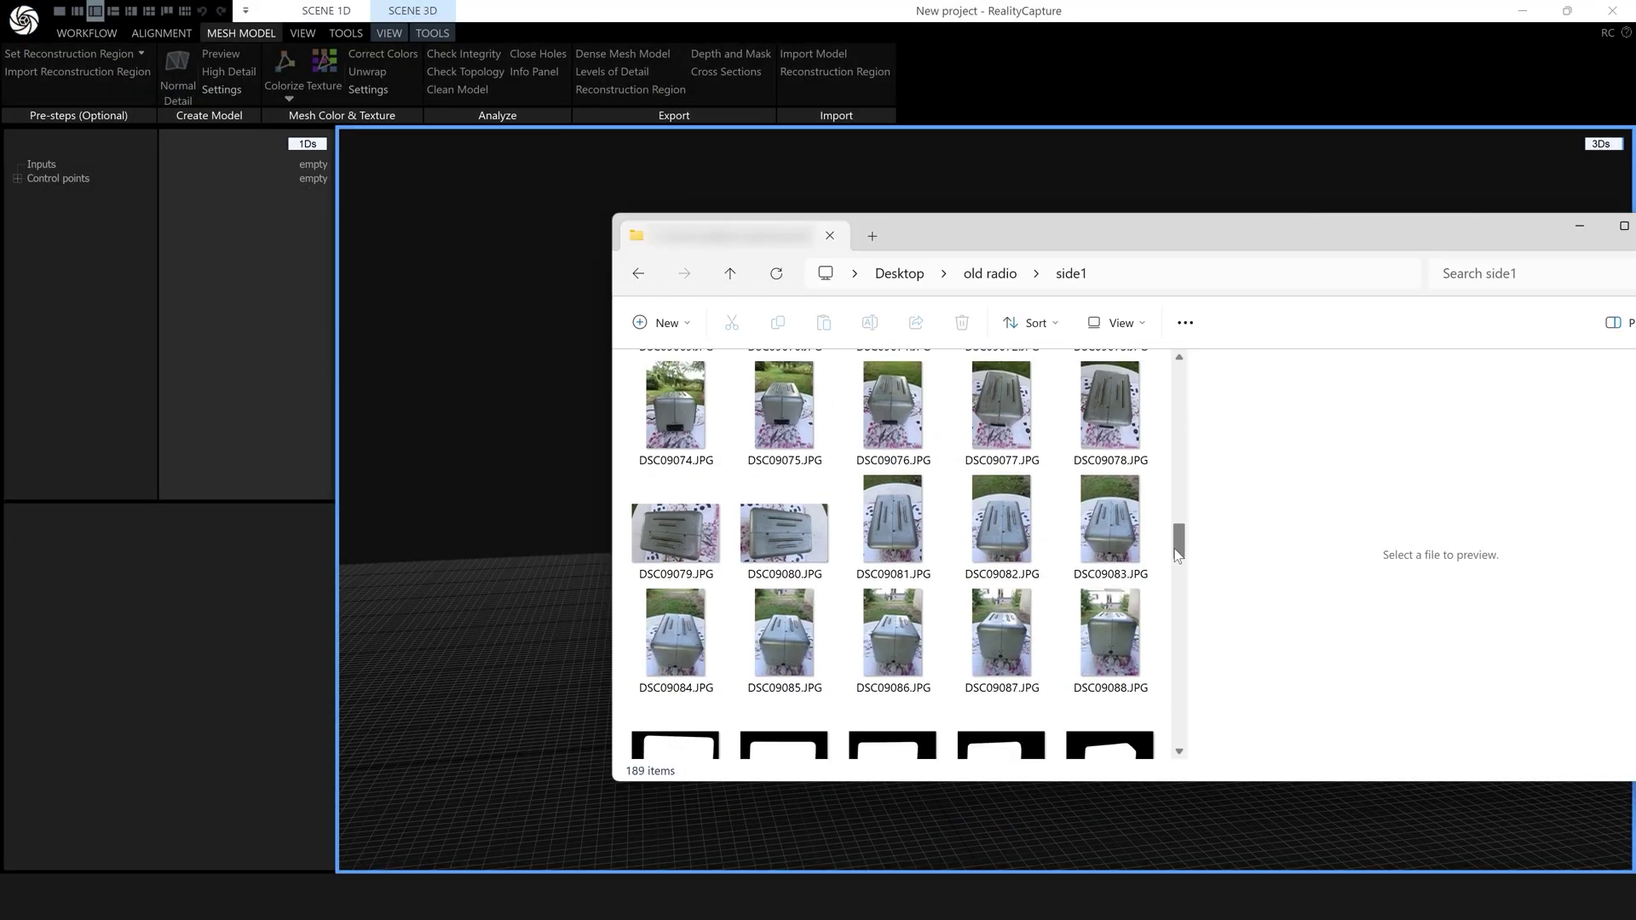
Step: Import the selected log photos from the "log void" folder into the new RealityCapture project
scroll(1174, 594, down, 10)
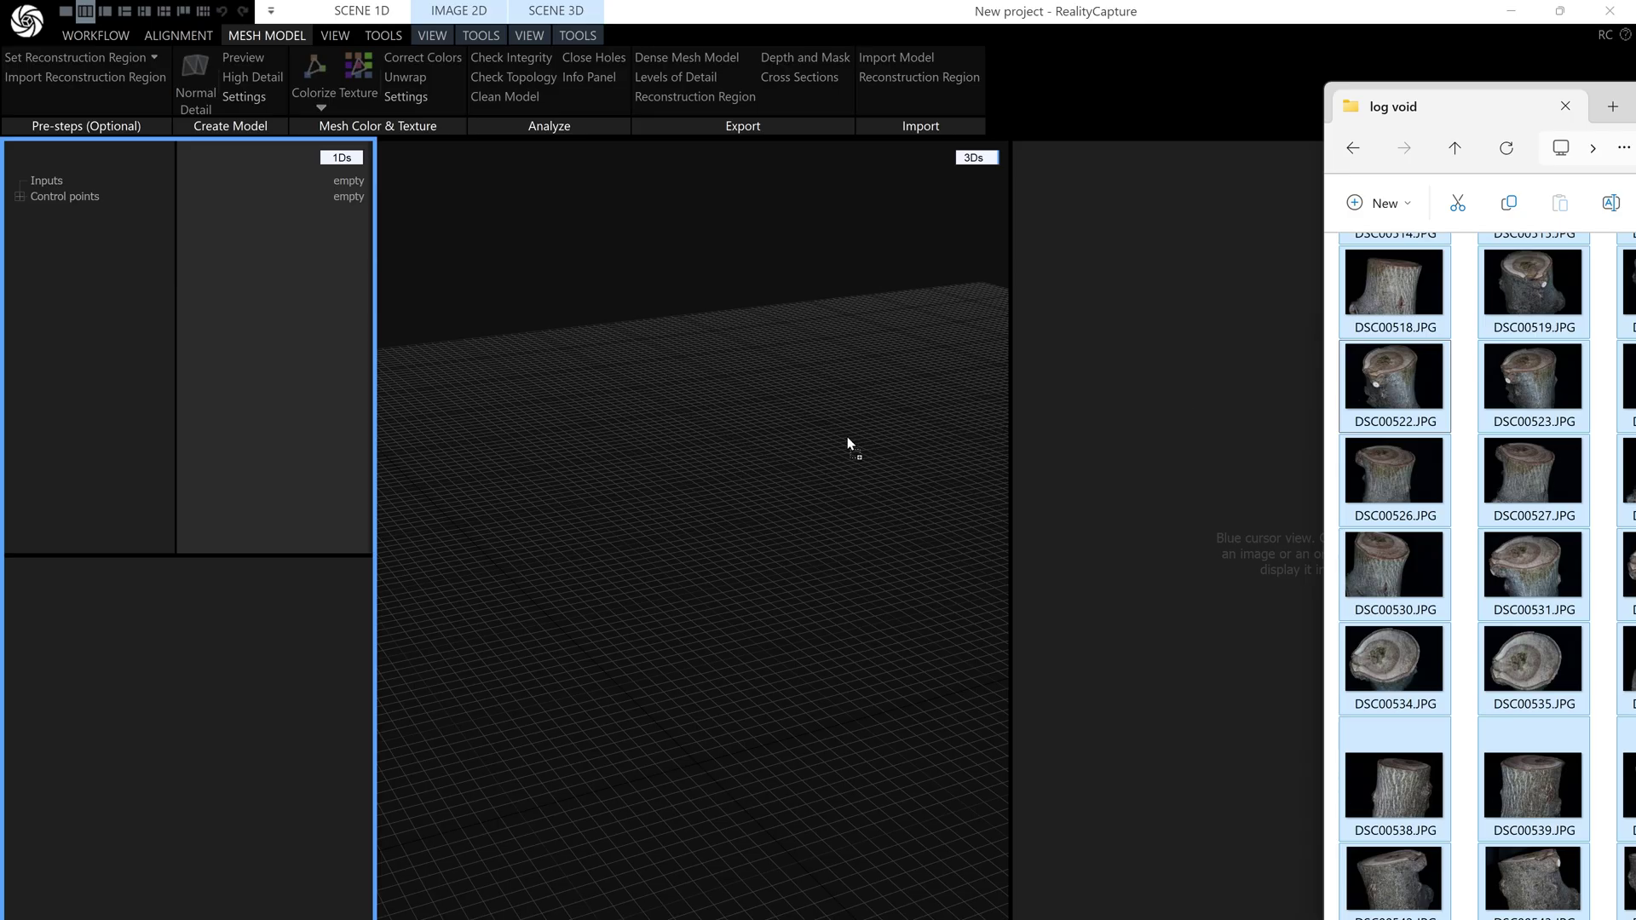
drag(847, 436, 847, 434)
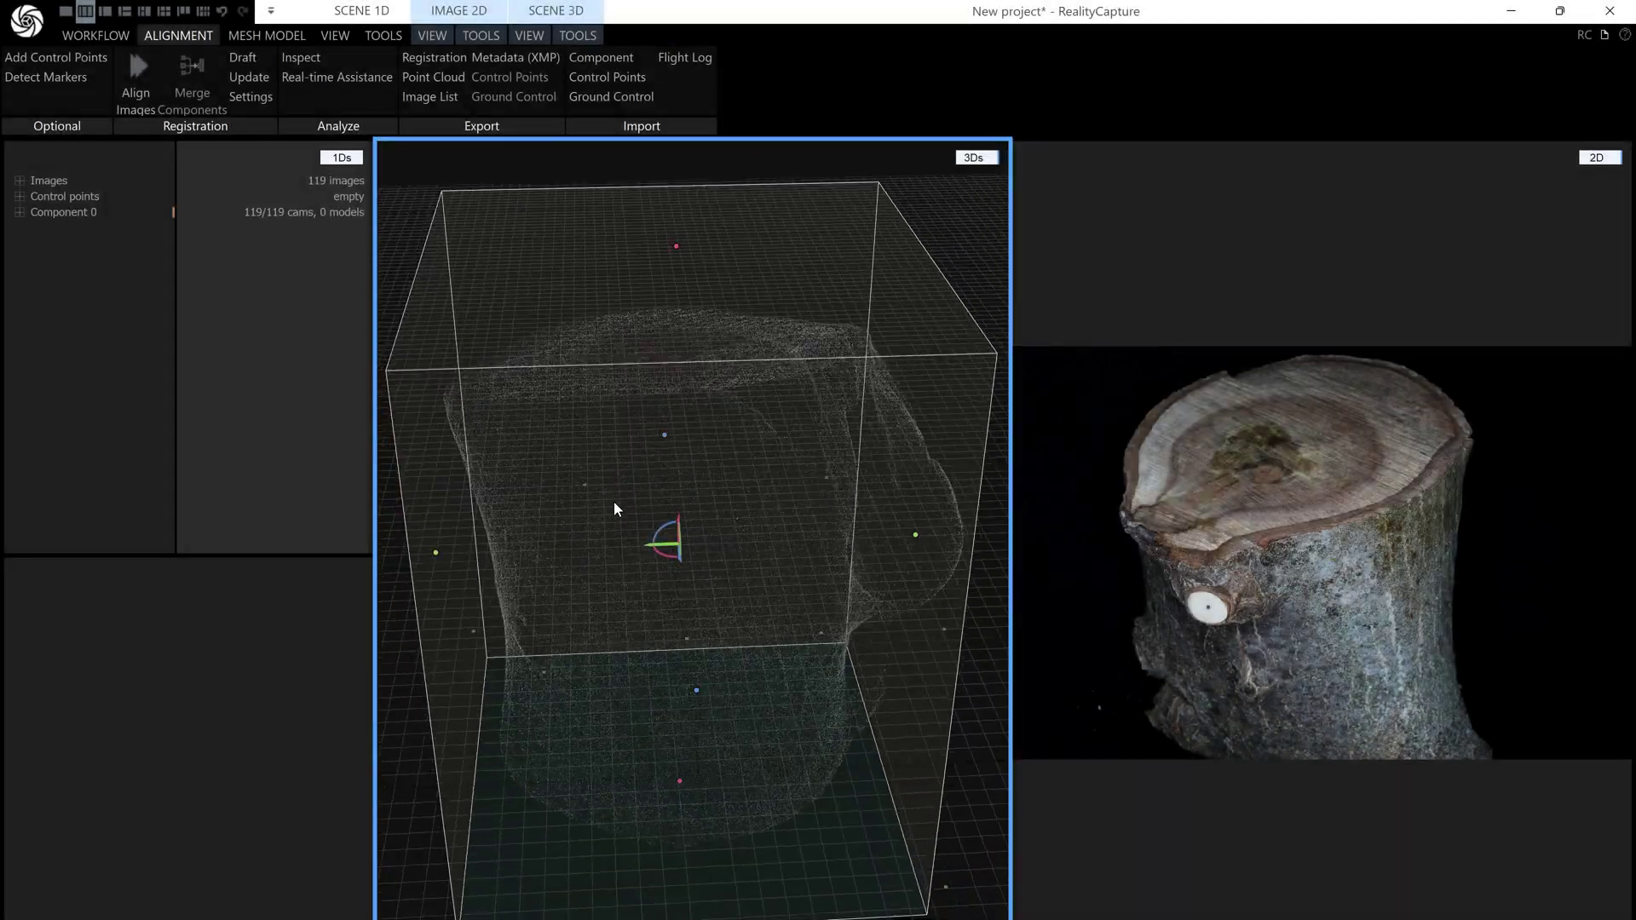
Step: Texture the reconstructed log model and inspect its bark surface up close
drag(613, 501, 869, 485)
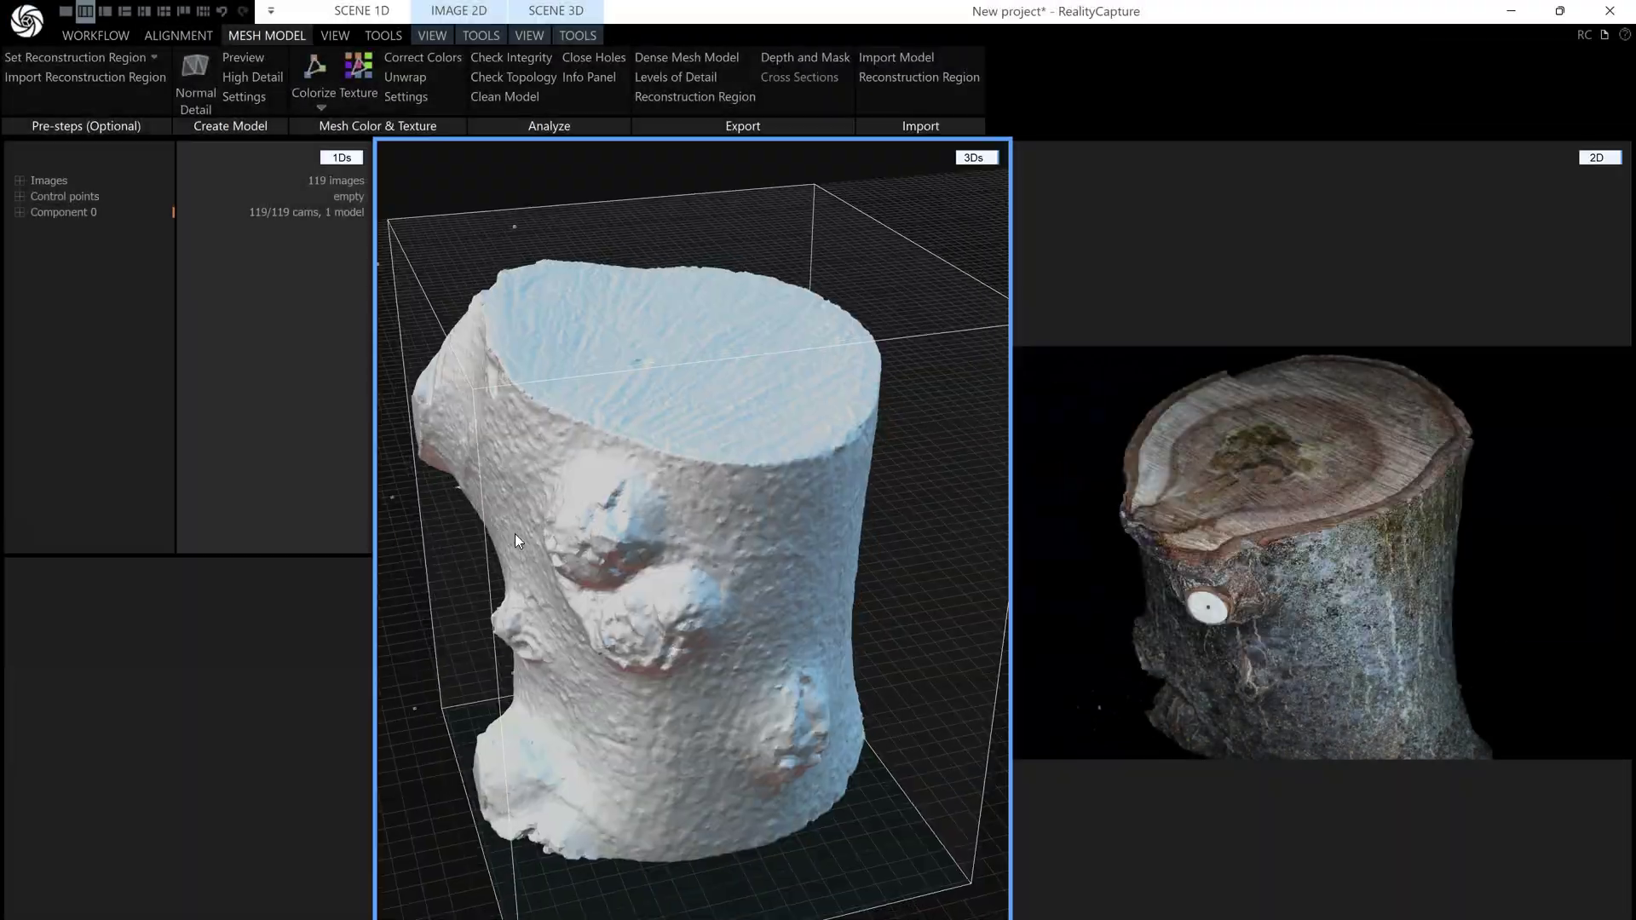
drag(515, 534, 816, 529)
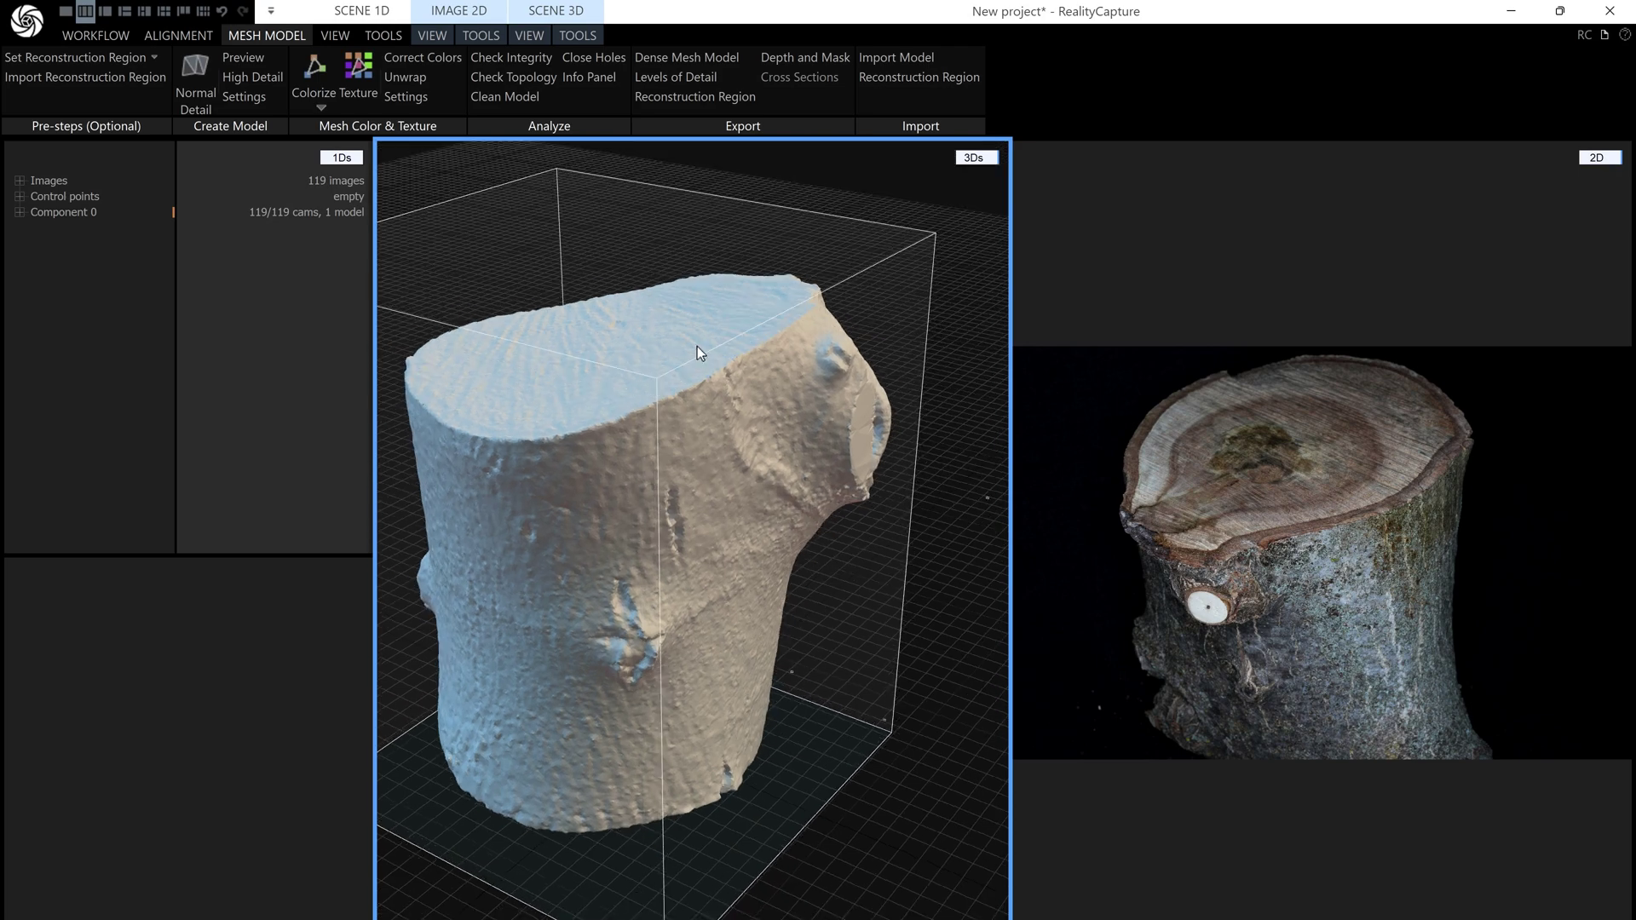
click(358, 75)
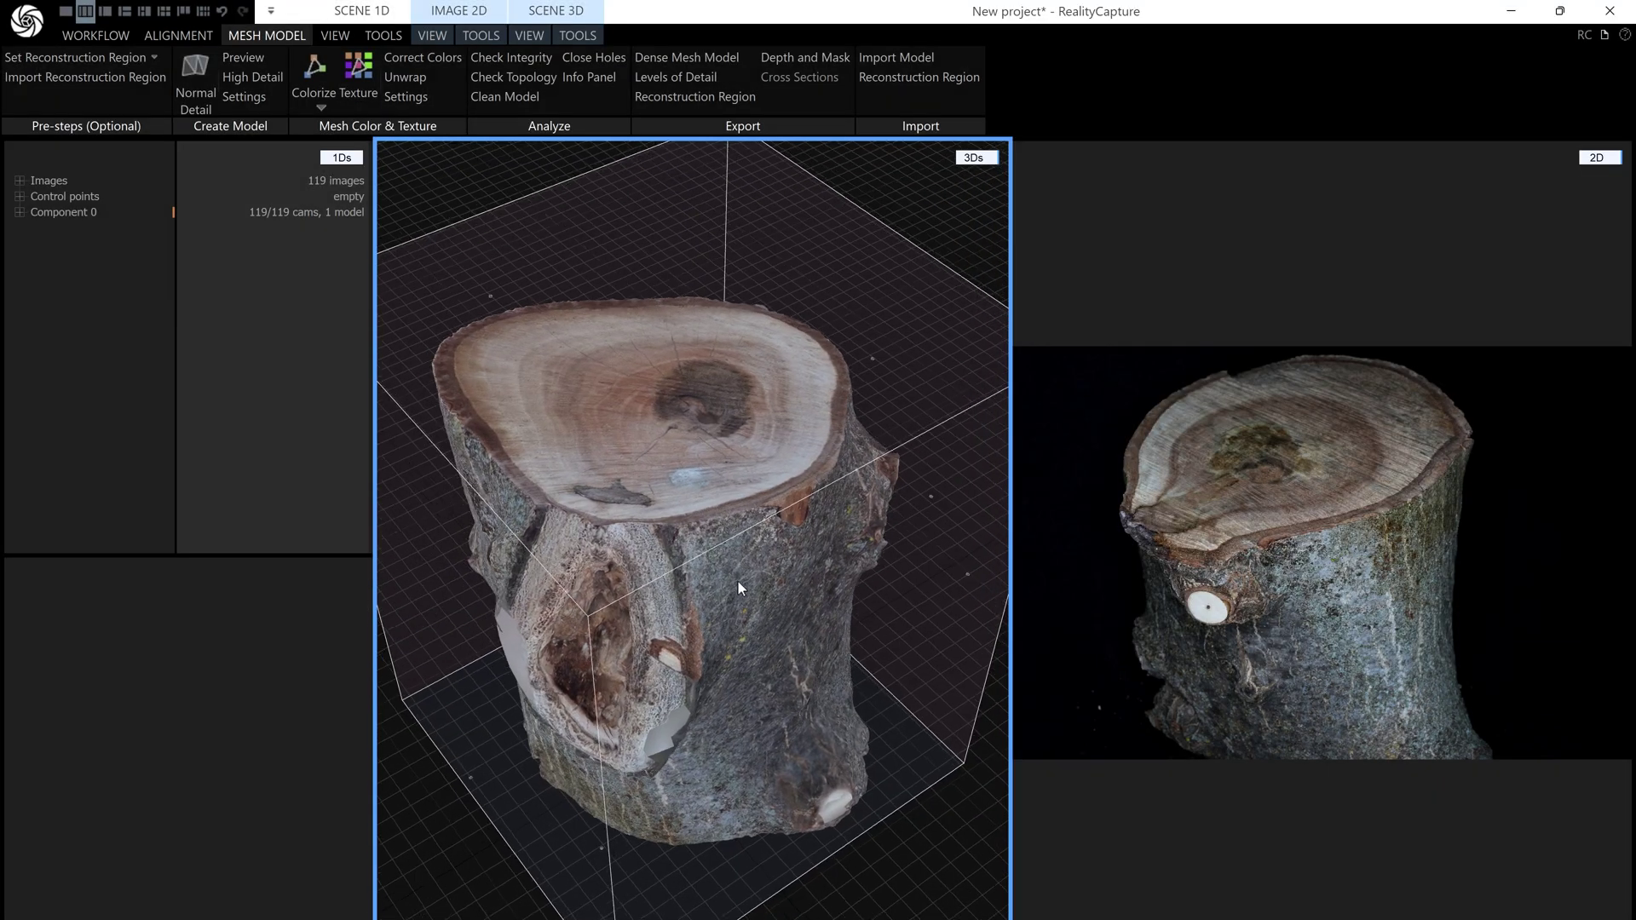
drag(738, 581, 872, 534)
scroll(630, 549, up, 6)
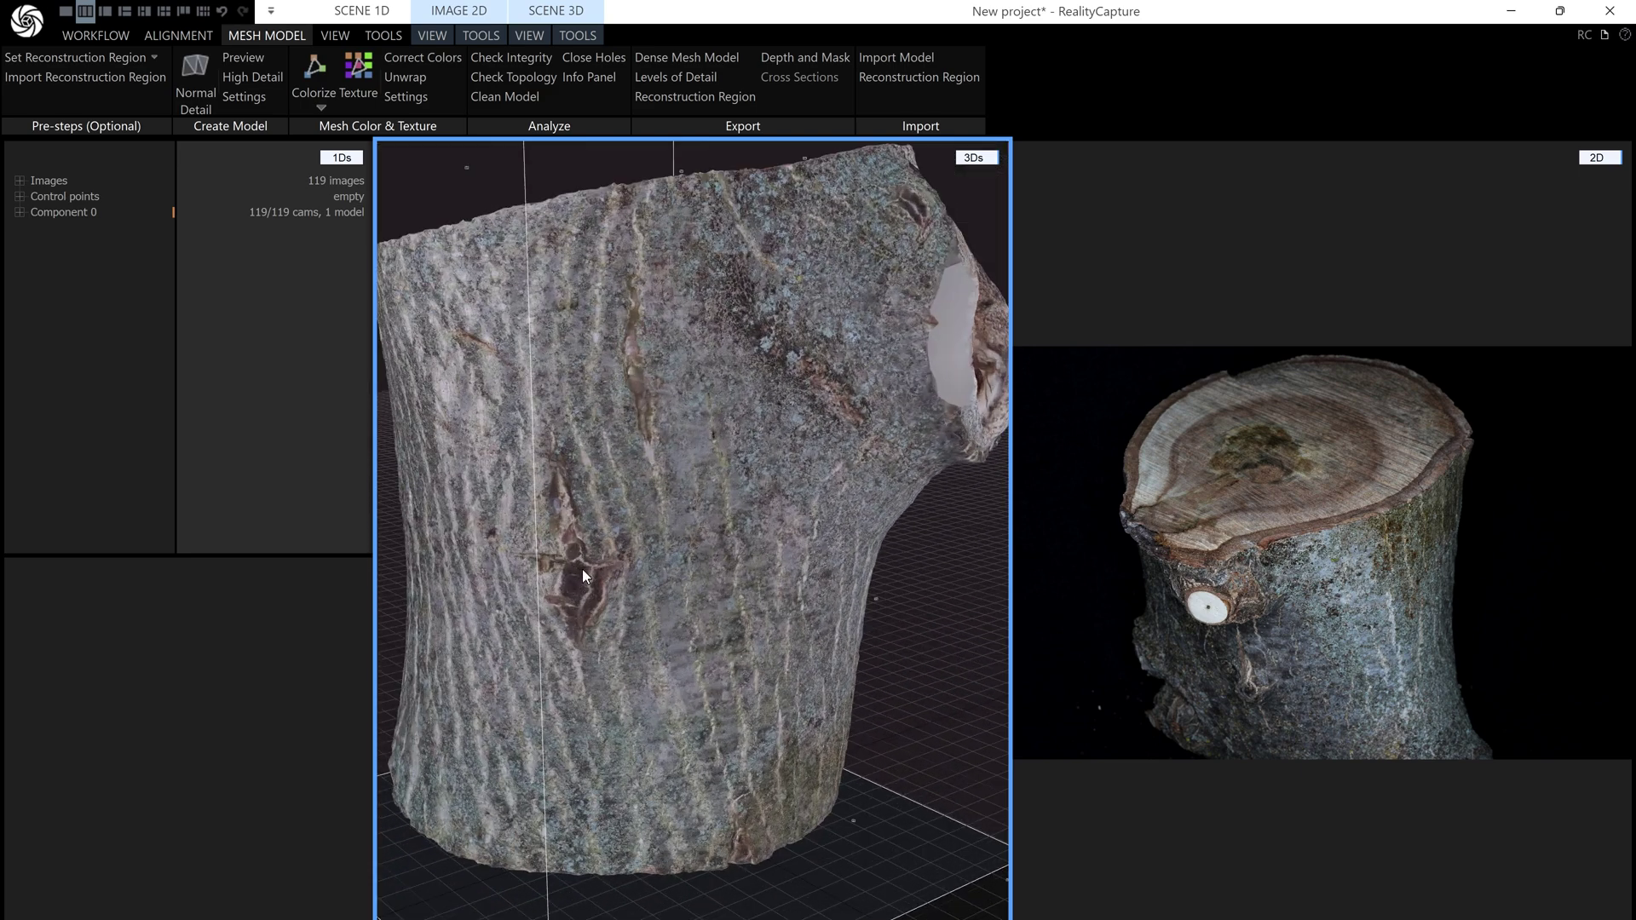
drag(585, 573, 716, 626)
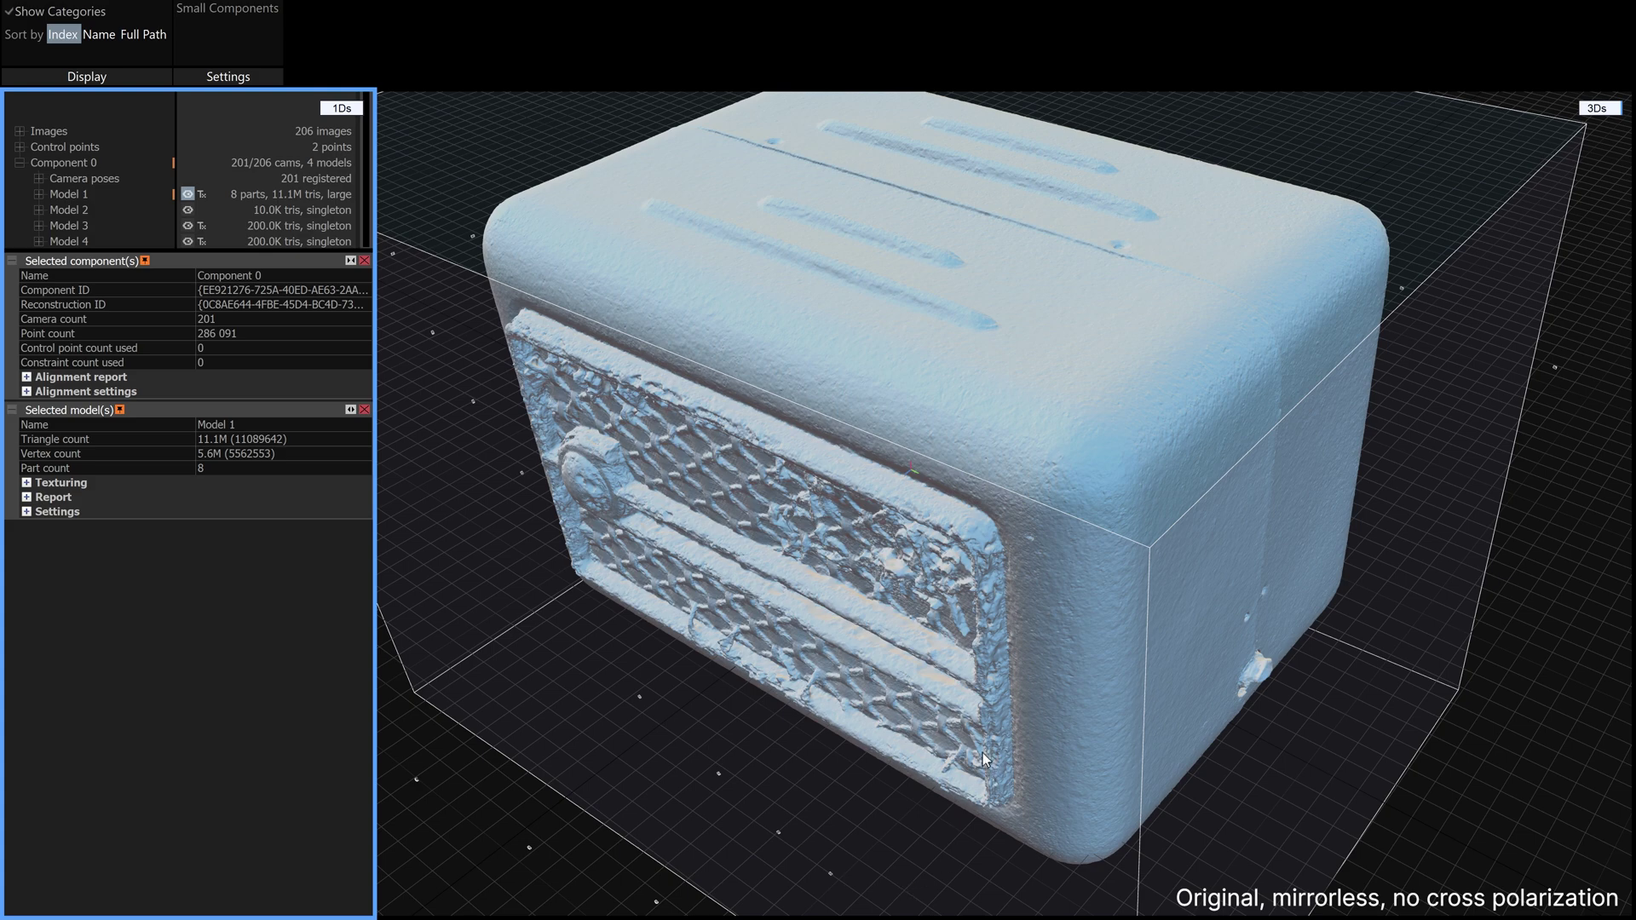
Step: Examine the surface noise and front grille of the radio mesh made without cross polarization
mouse_move(1025, 484)
mouse_down()
mouse_move(1050, 484)
mouse_move(1052, 459)
mouse_move(1009, 464)
mouse_move(1018, 486)
mouse_up()
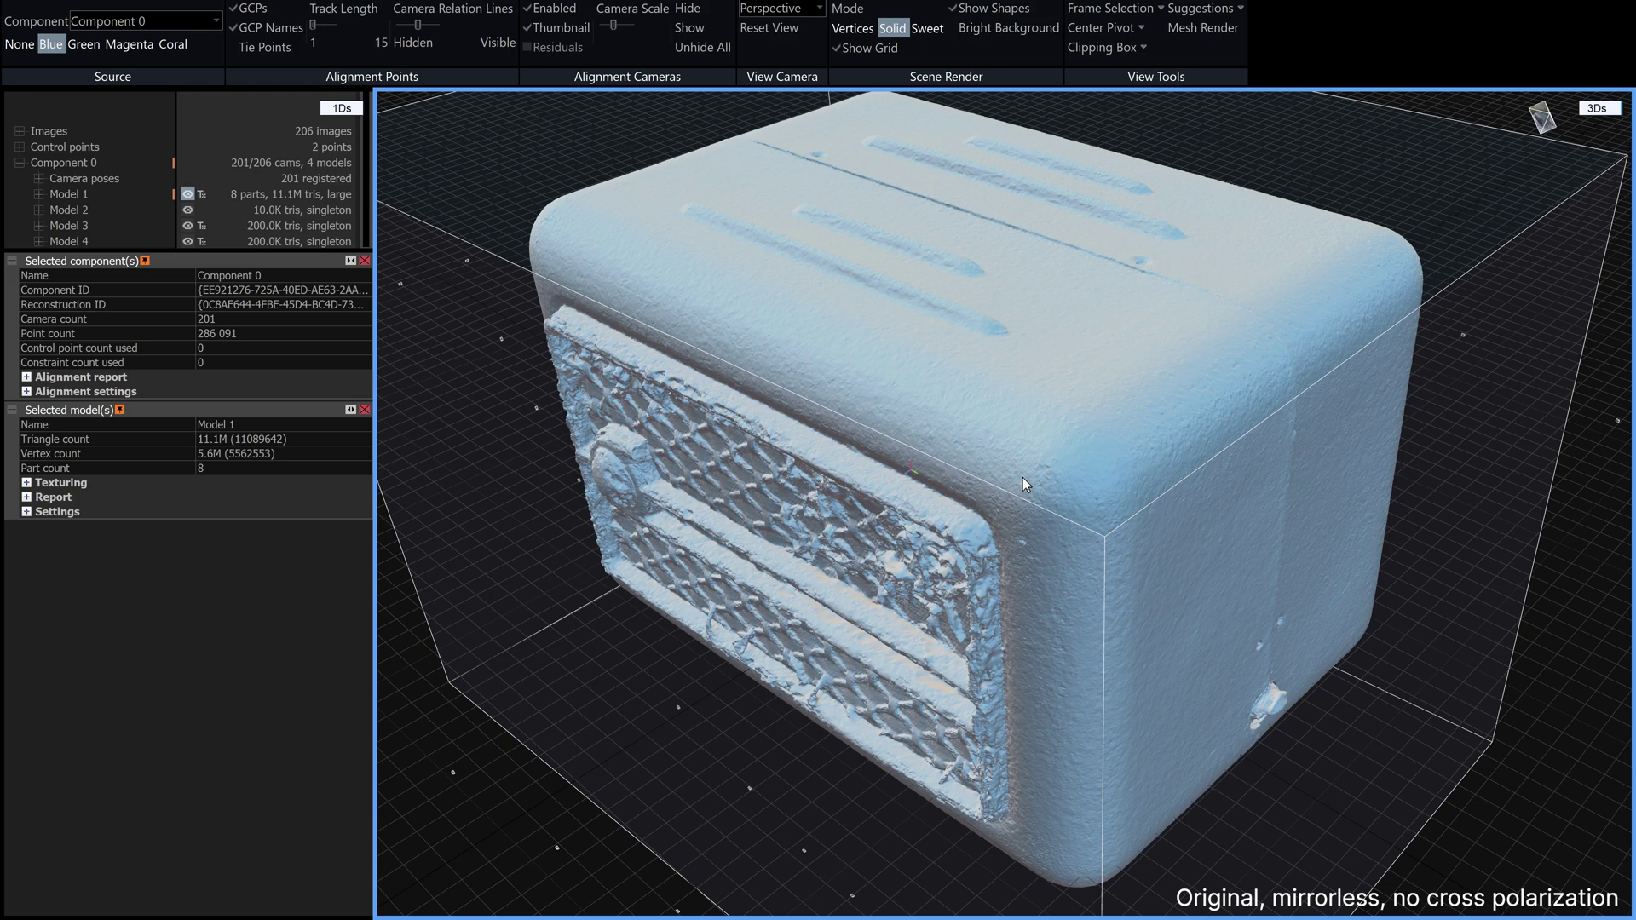
drag(1022, 479, 1028, 487)
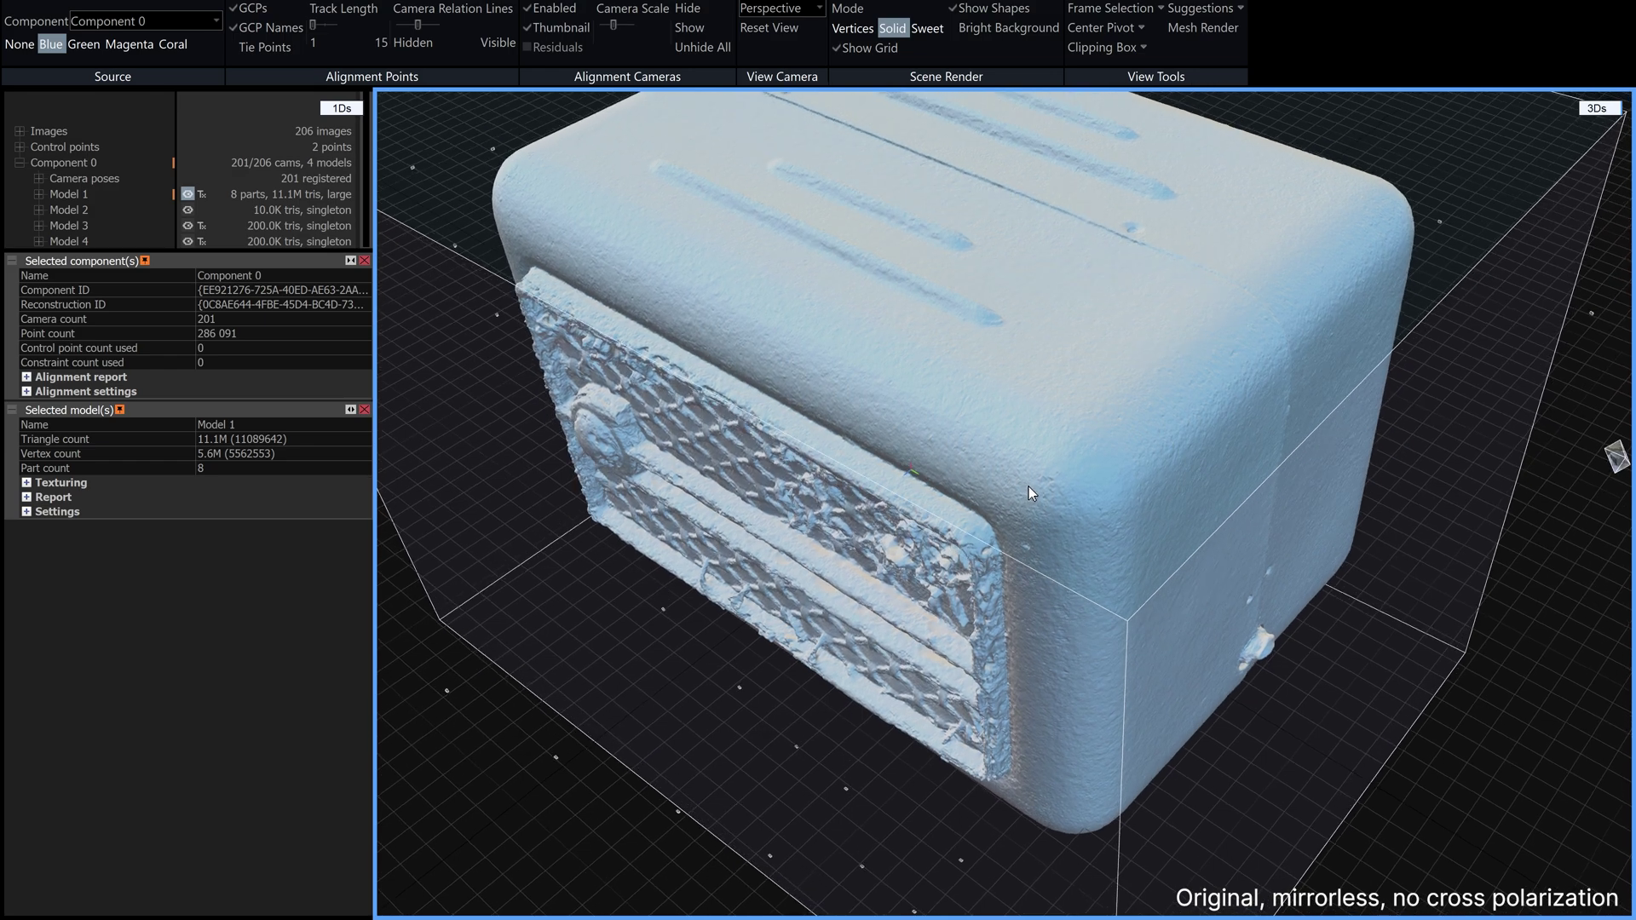
scroll(1030, 487, up, 2)
drag(934, 509, 1145, 609)
scroll(960, 493, down, 3)
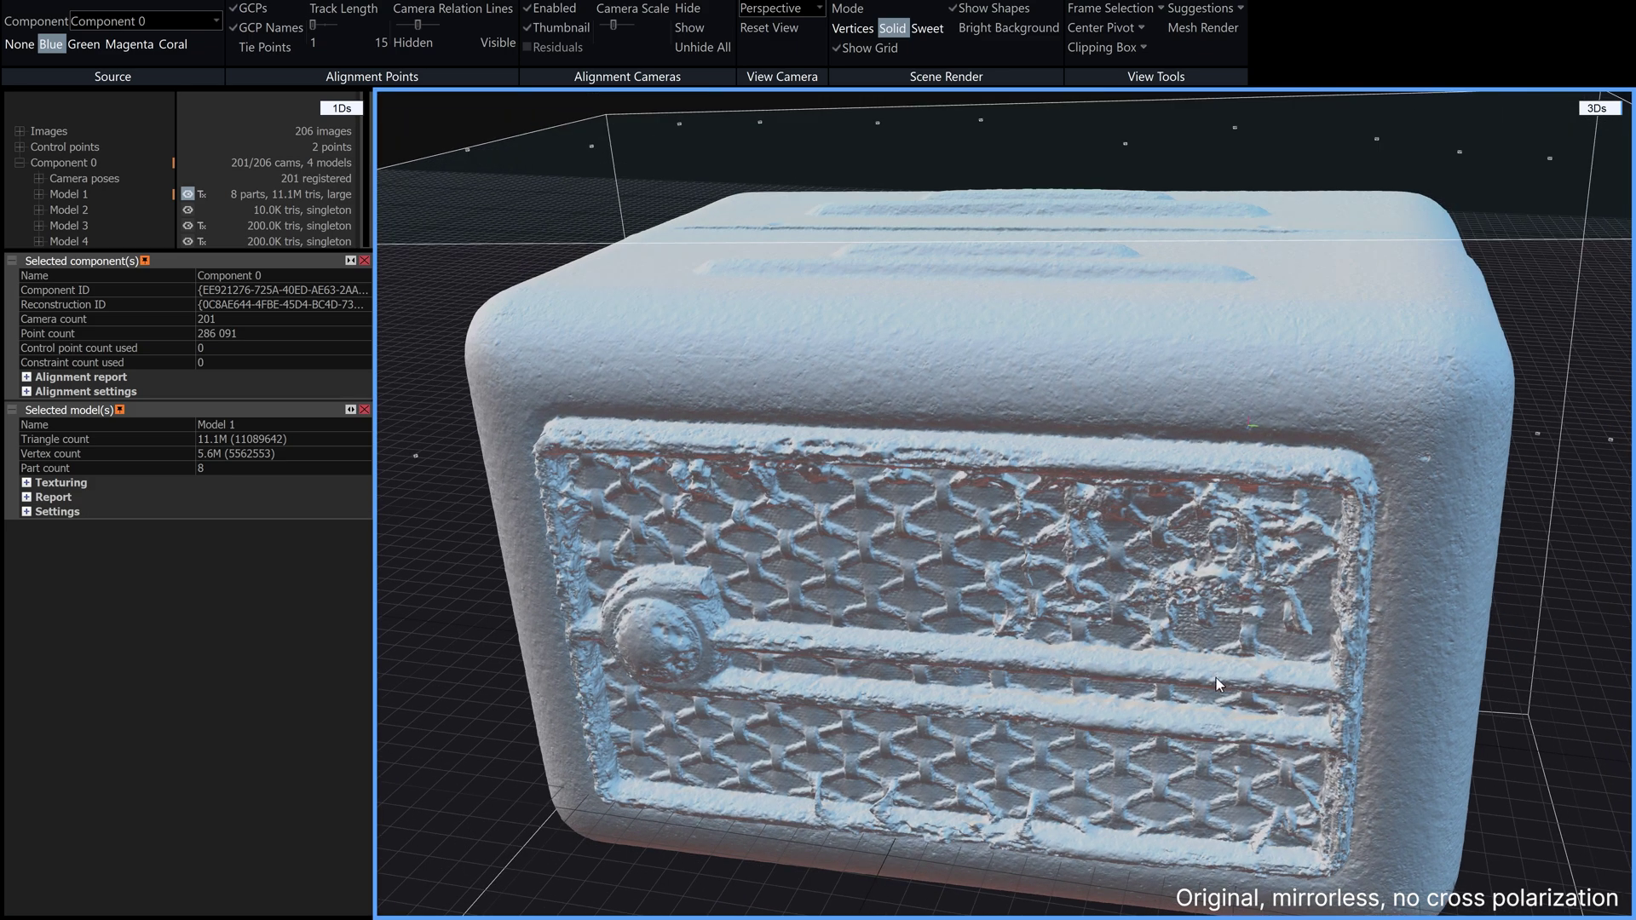
drag(1216, 678, 1072, 578)
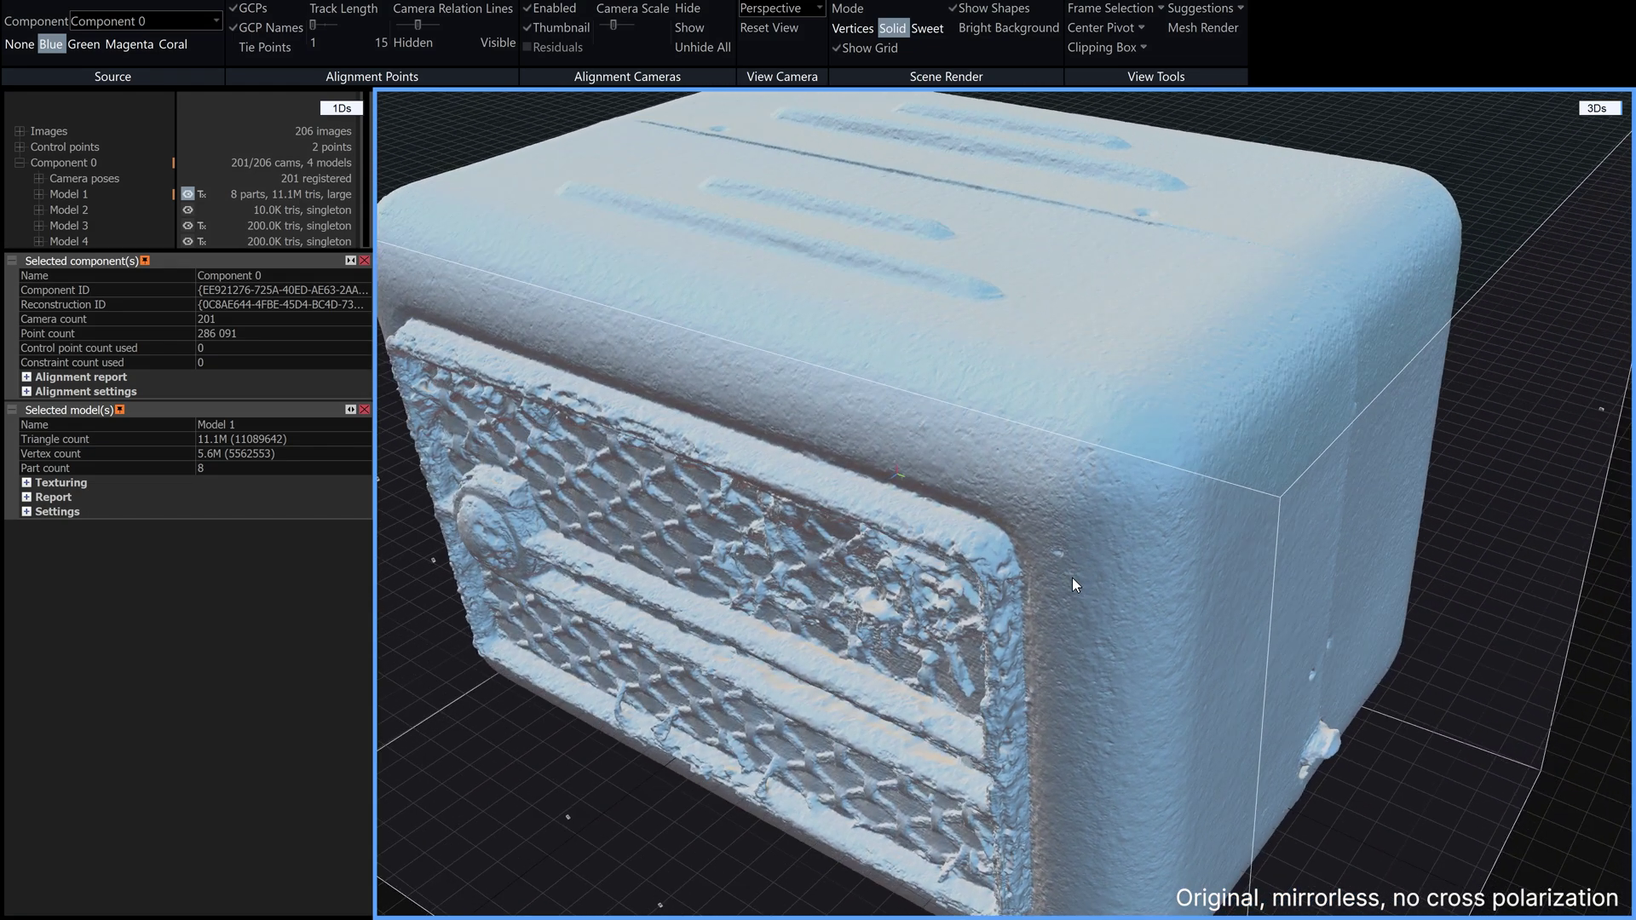
Step: Switch to the Xpol Radio project and examine its mesh surface, grille and component point count
mouse_move(984, 919)
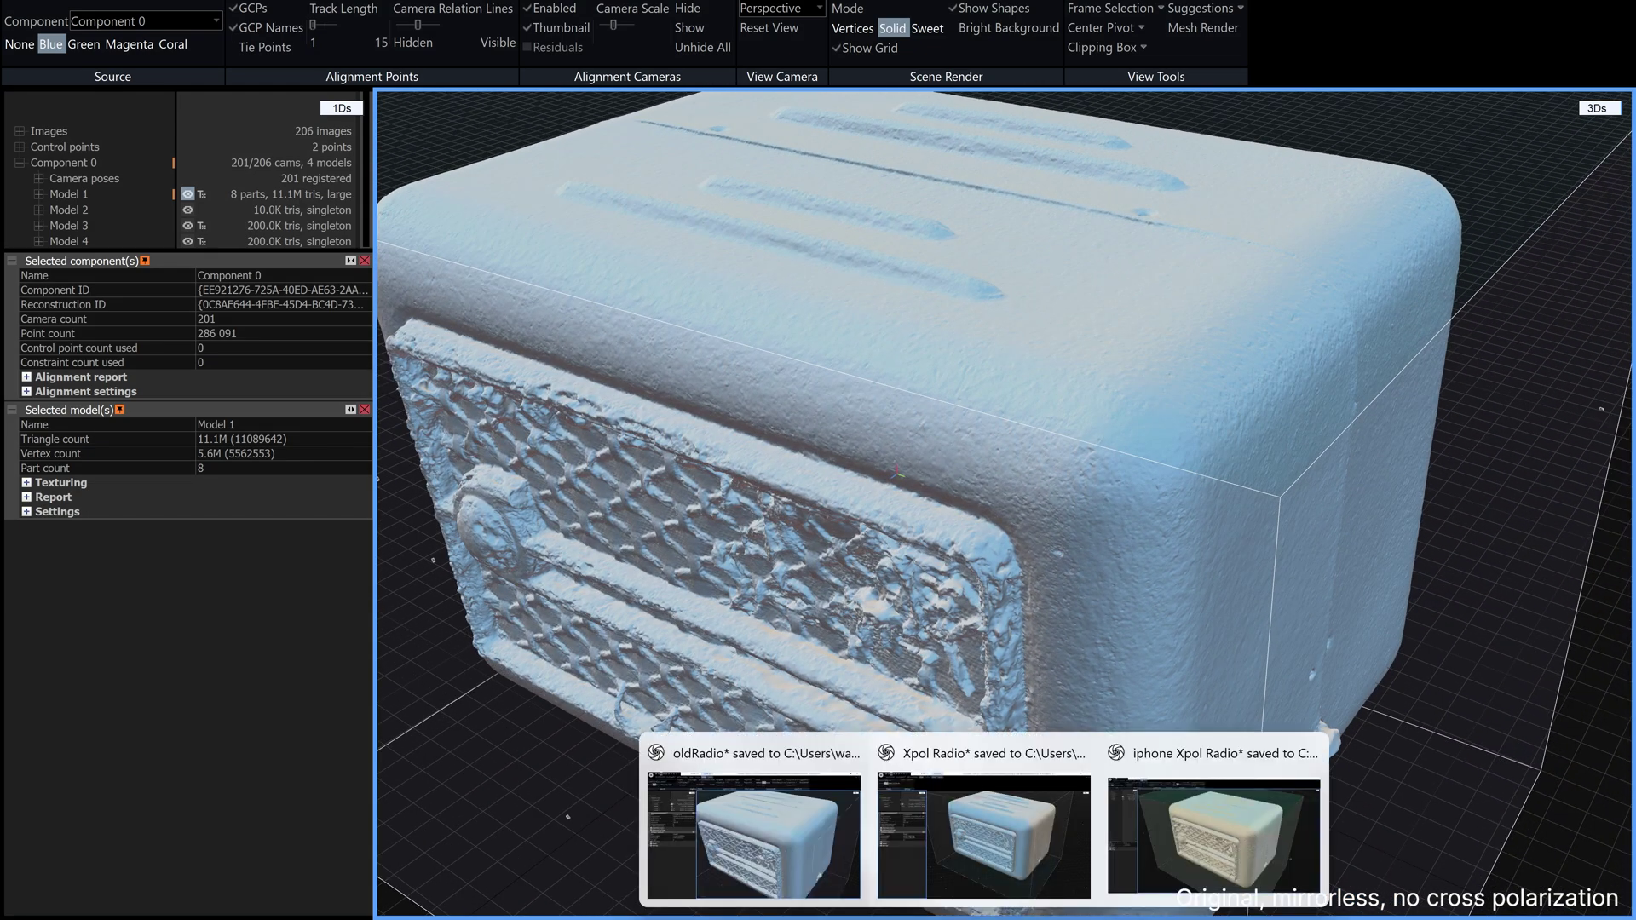
click(980, 857)
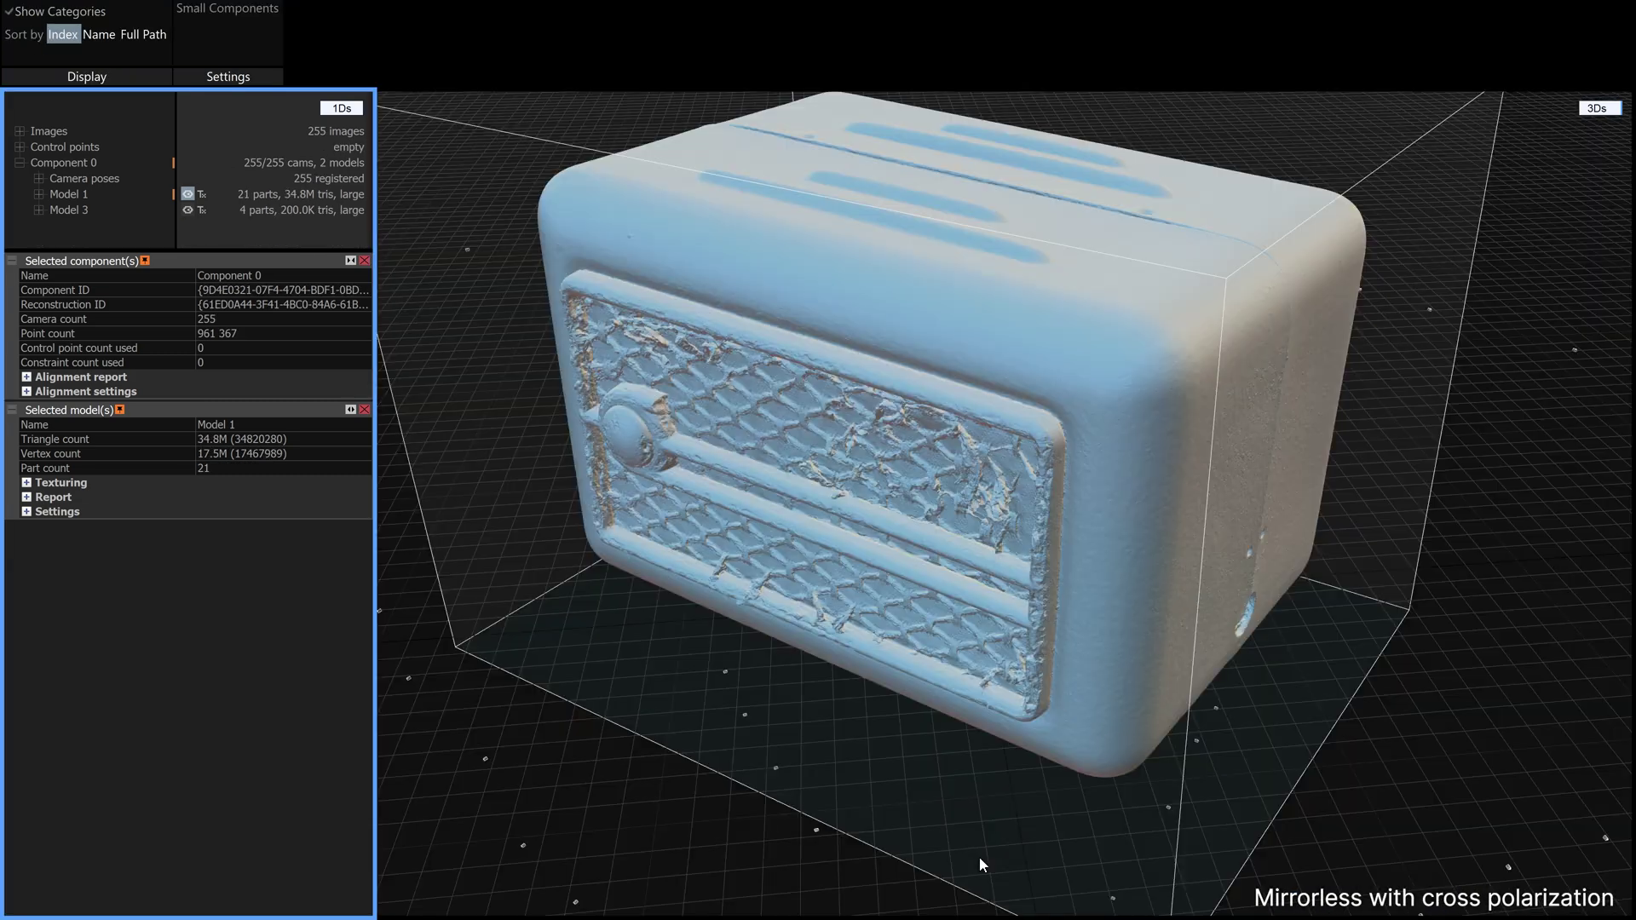
drag(1086, 623, 999, 779)
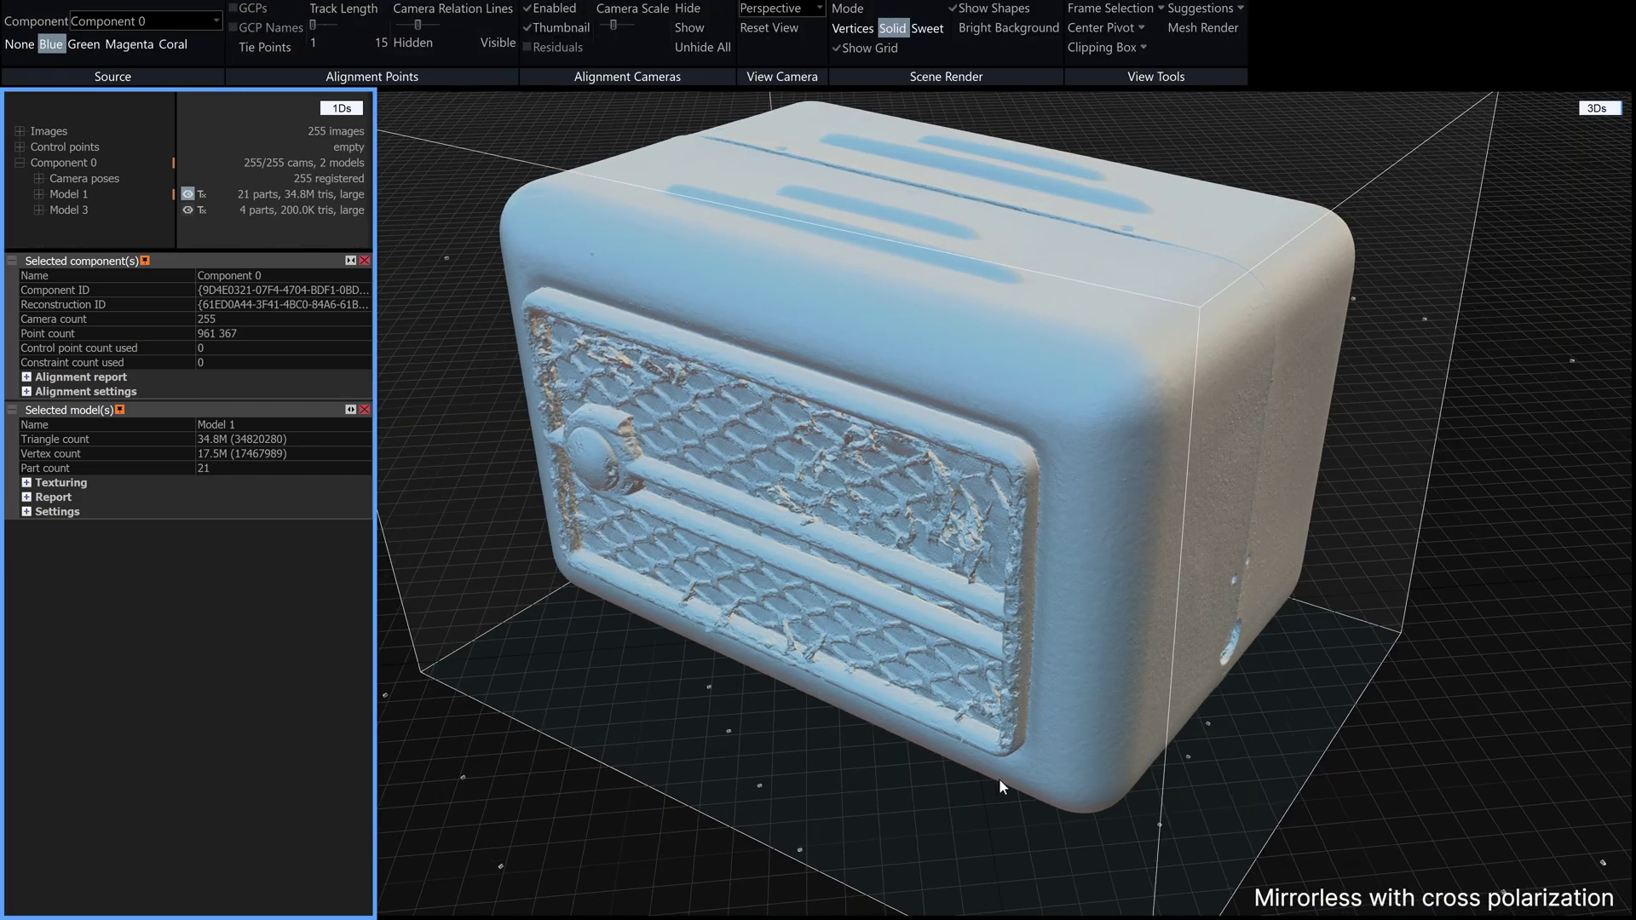
scroll(1036, 578, up, 2)
drag(1036, 578, 1037, 625)
scroll(1036, 625, up, 5)
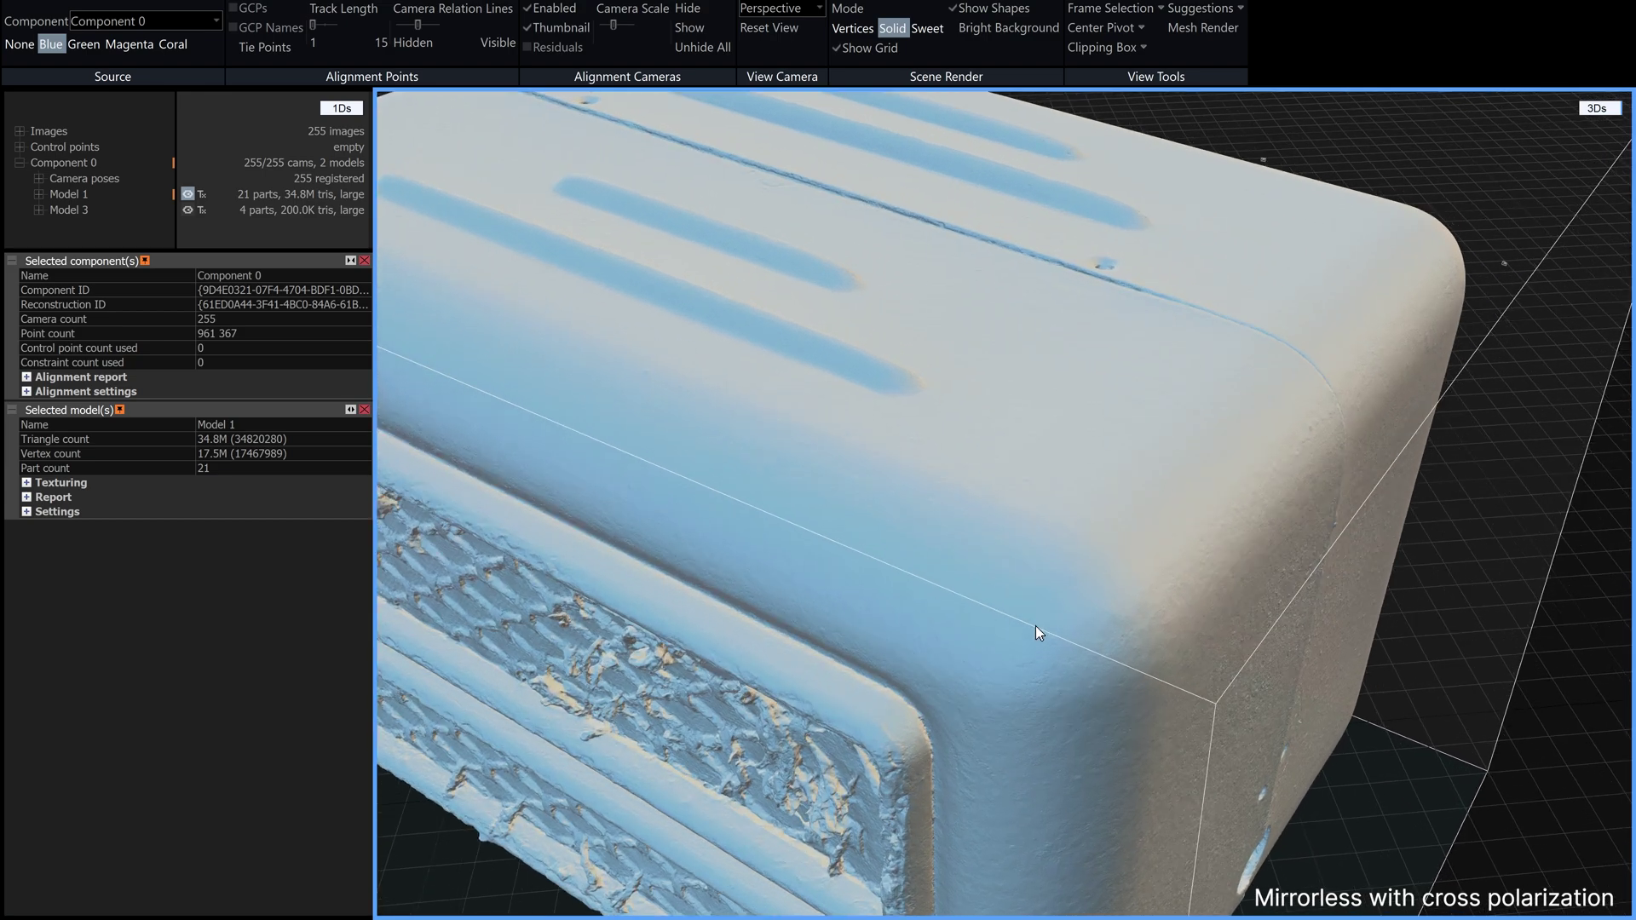
drag(1027, 646, 789, 551)
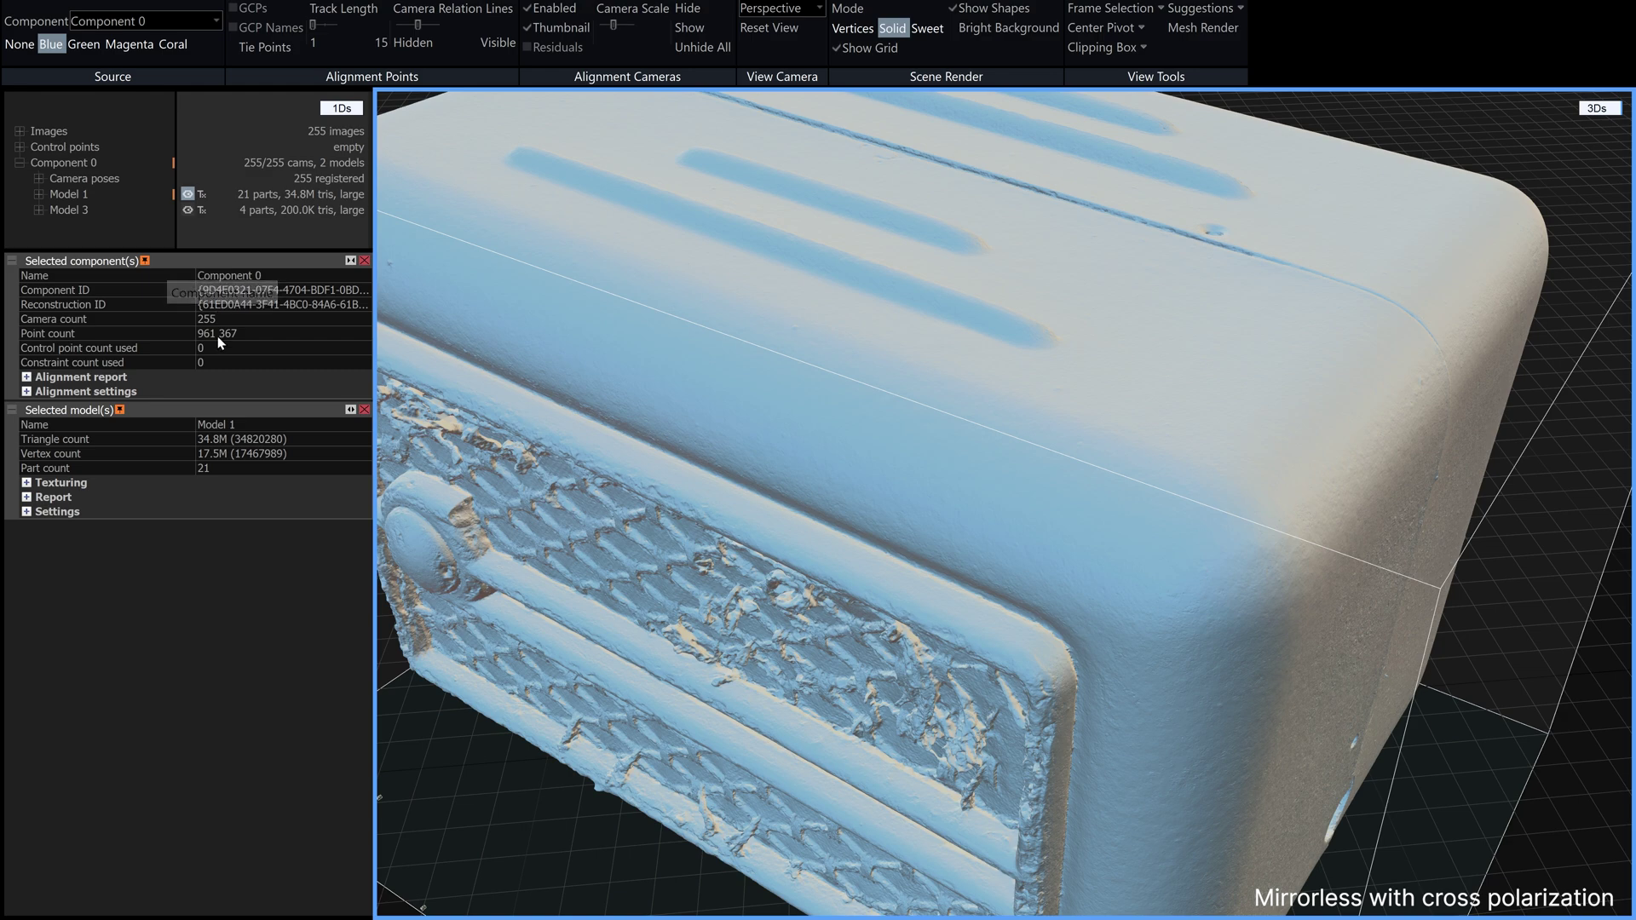
mouse_move(90, 197)
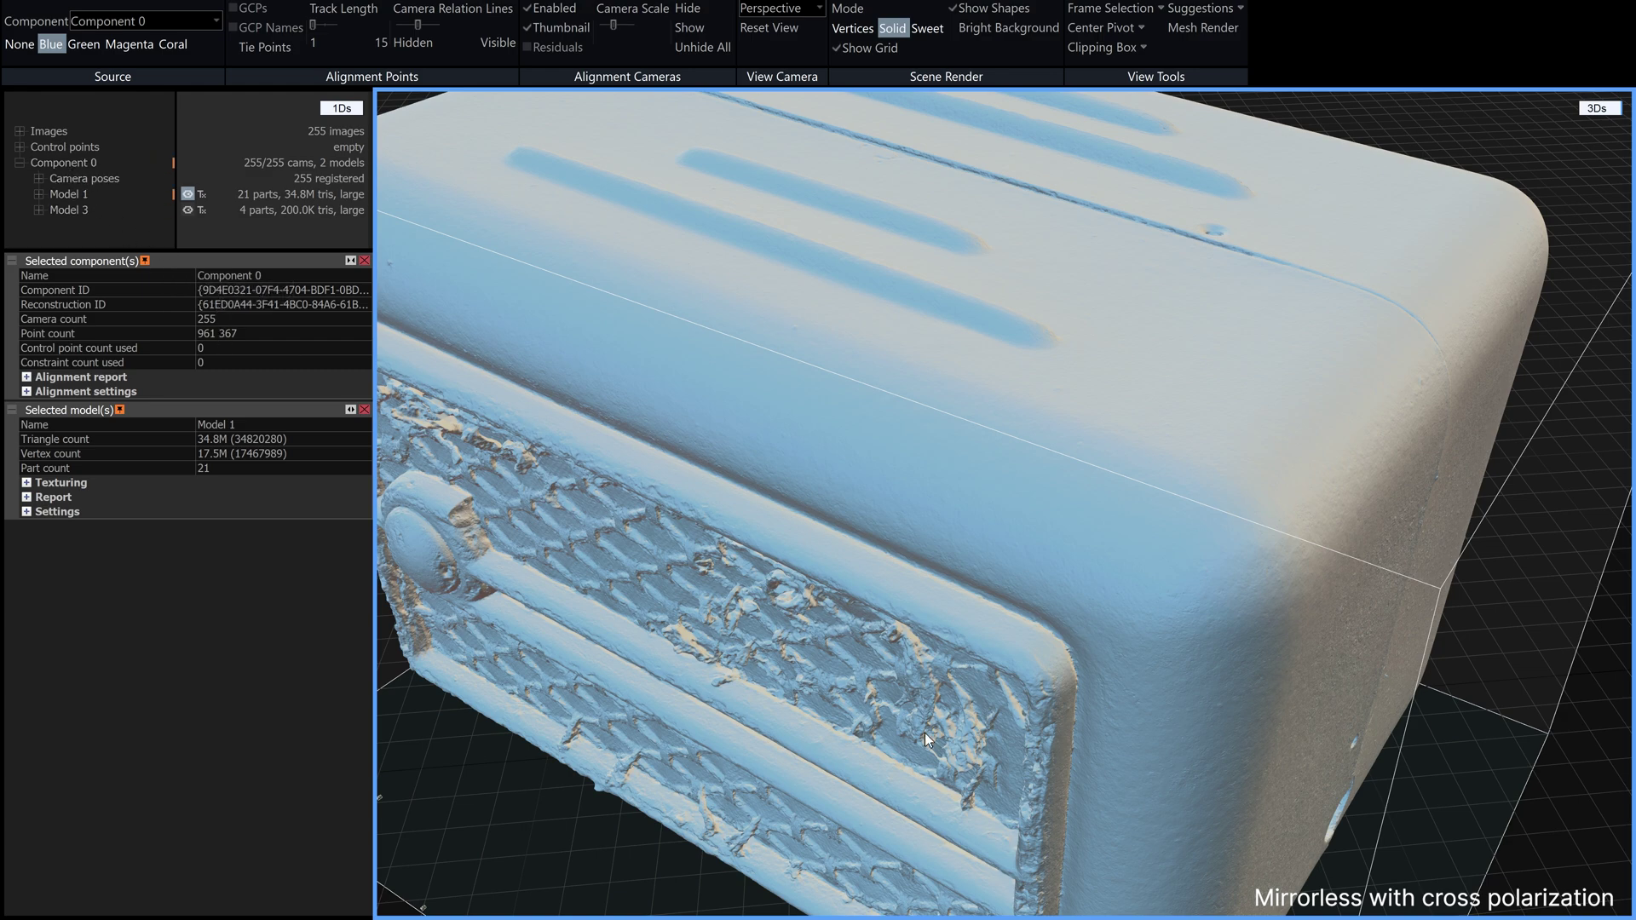
Step: Return to the oldRadio project and compare its point count and surface roughness with the cross-polarized scan
mouse_move(984, 919)
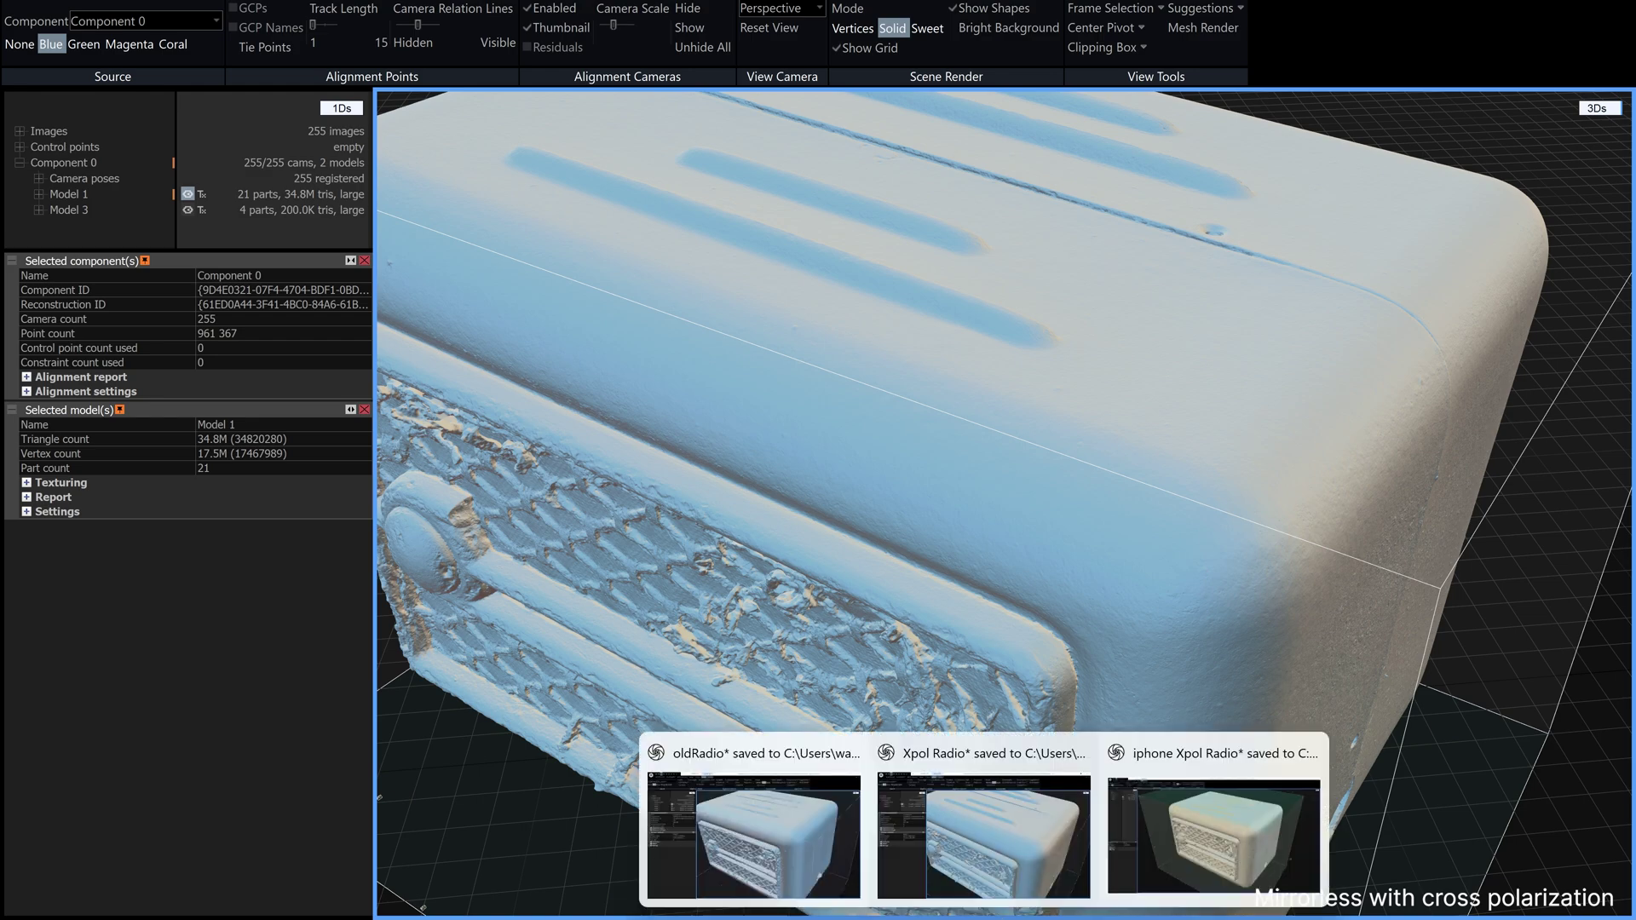
click(774, 852)
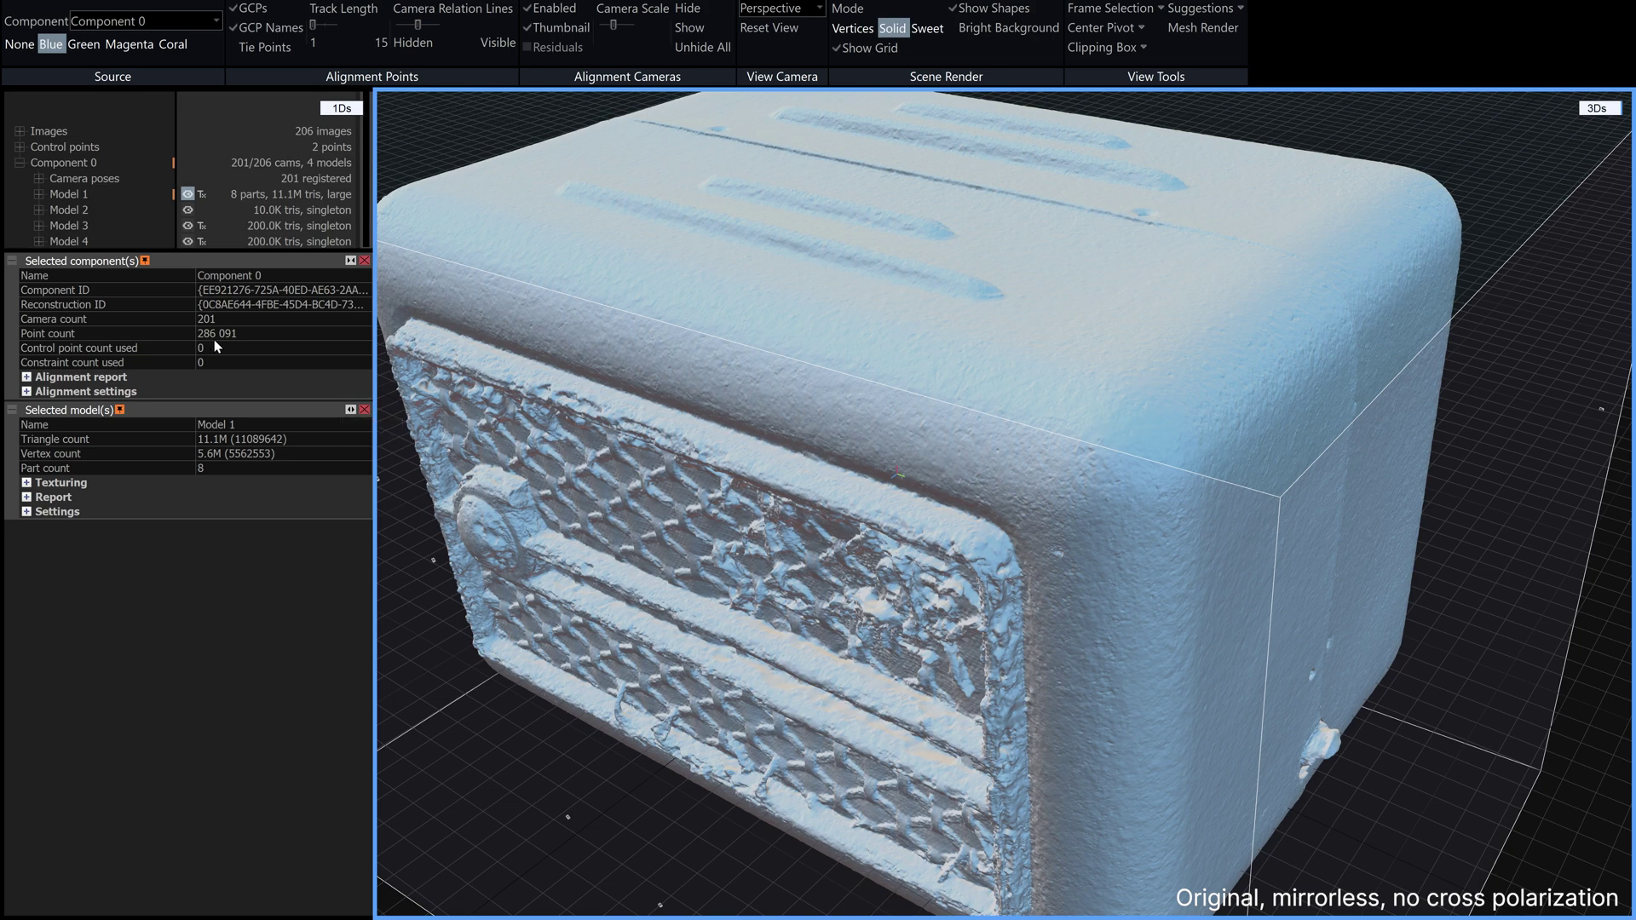
drag(892, 529, 1079, 577)
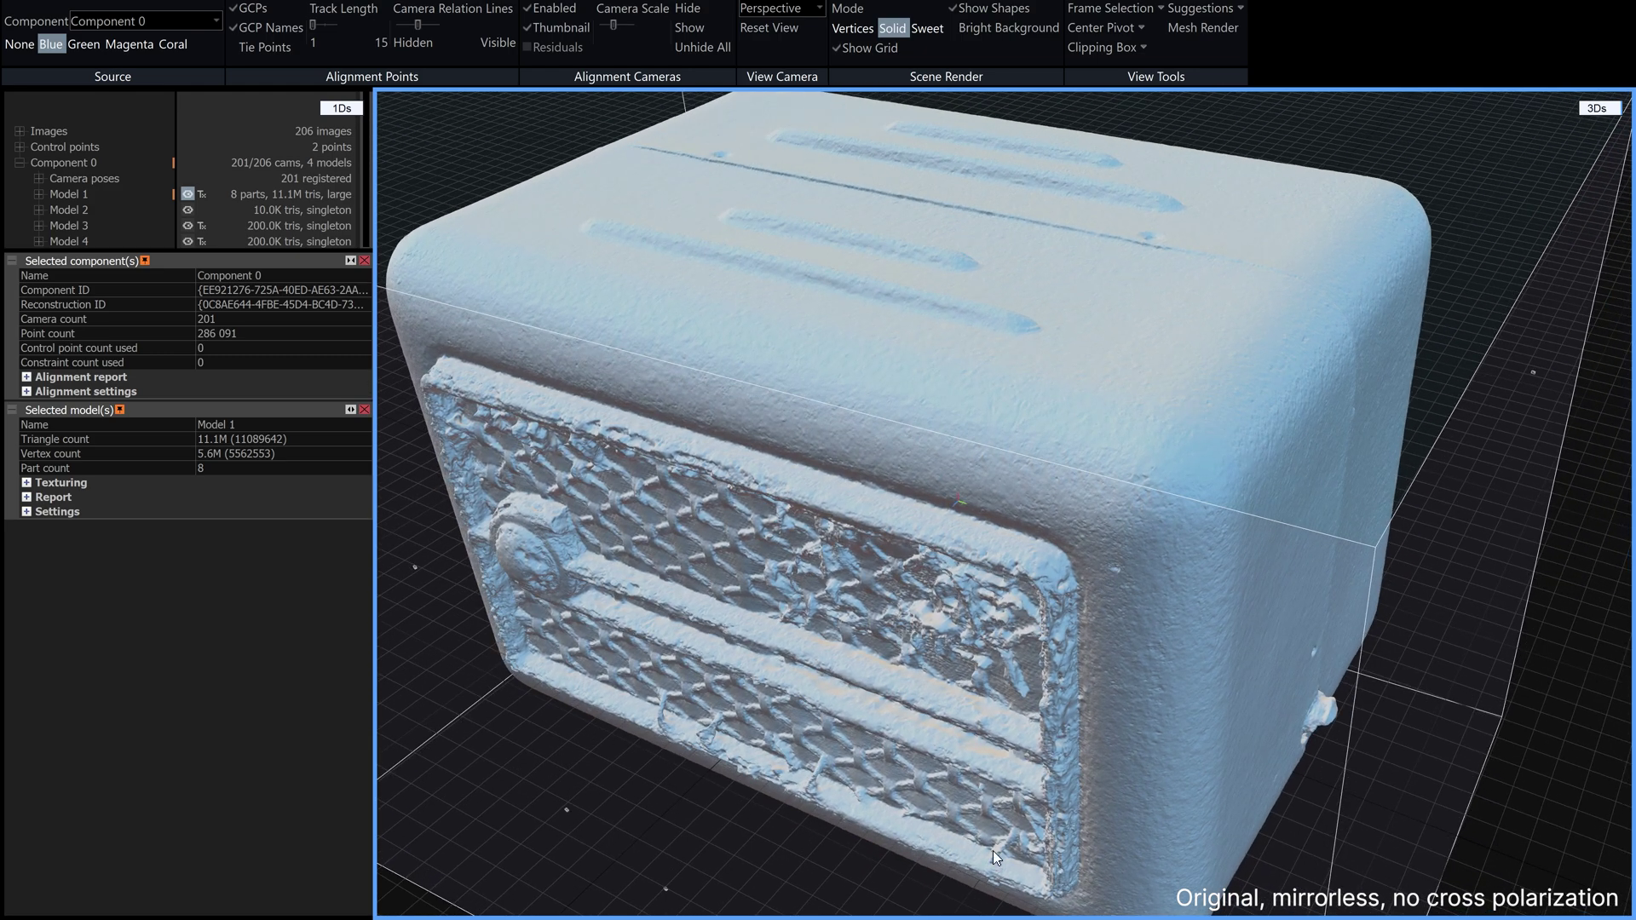
Step: Switch to the iphone Xpol Radio project and examine the mesh's casing, grille and edges from several angles
mouse_move(984, 917)
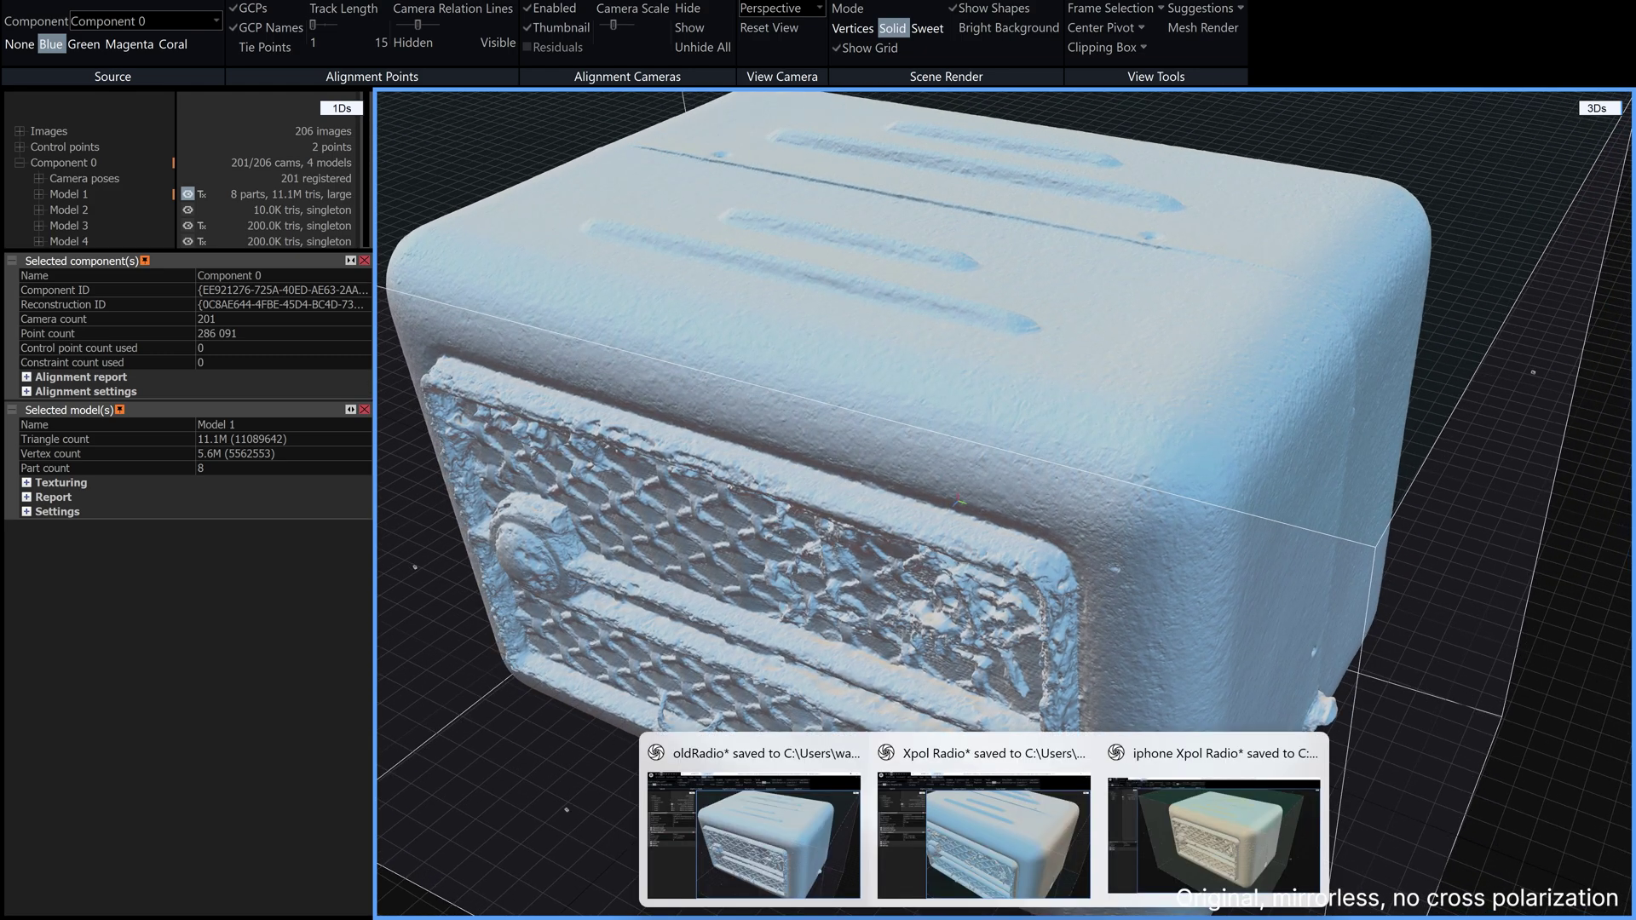
click(1218, 852)
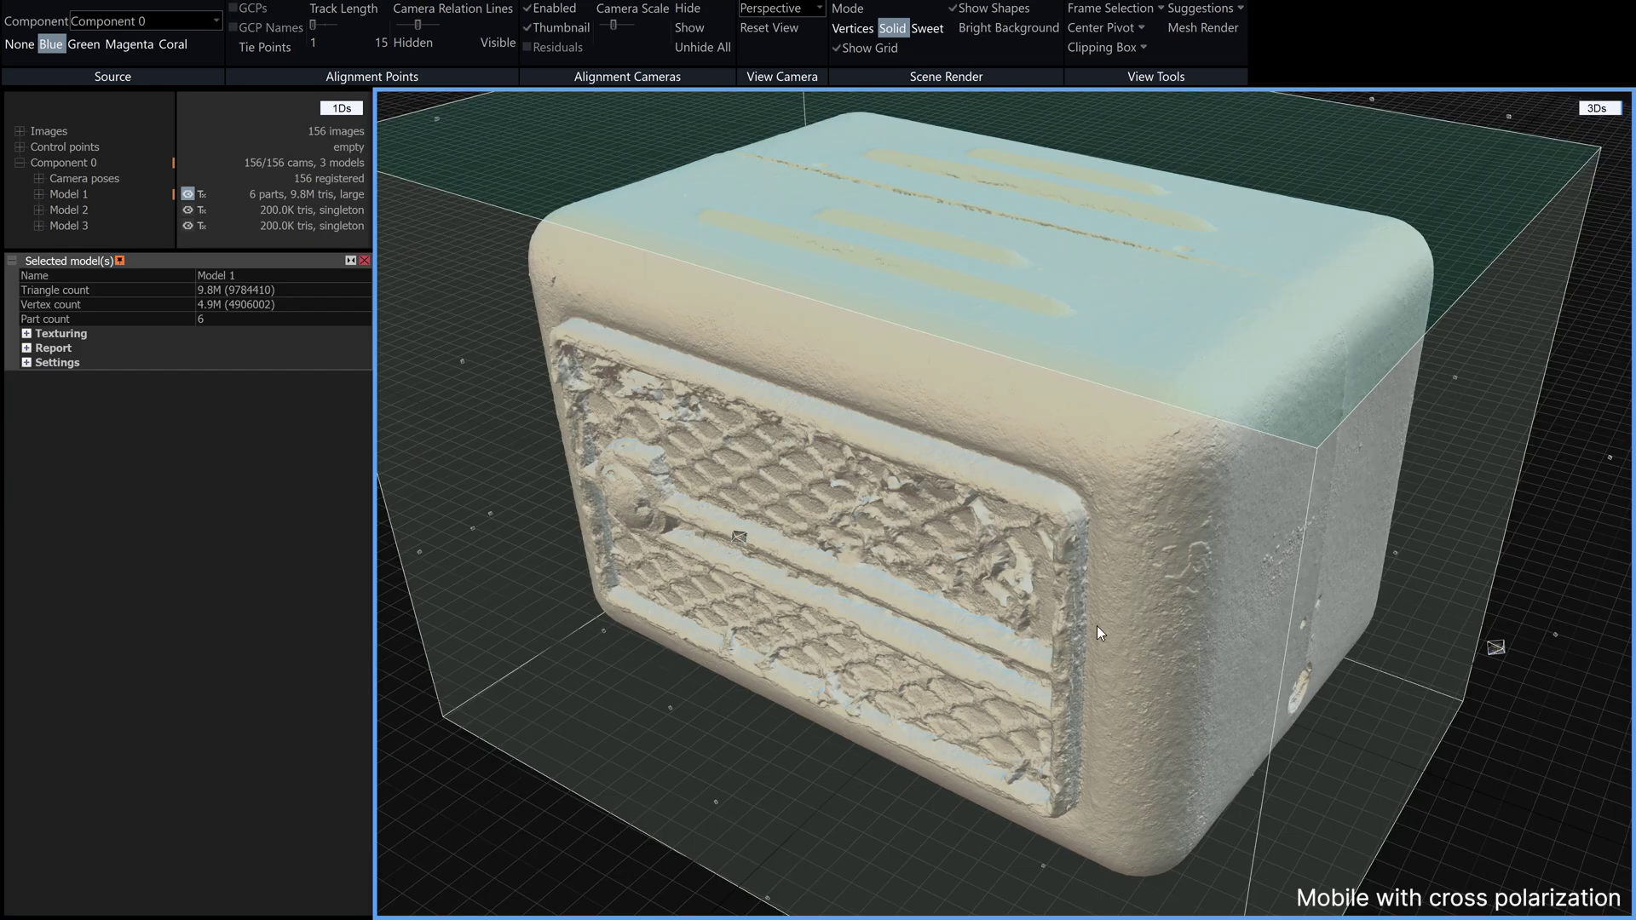
drag(1082, 552, 1102, 593)
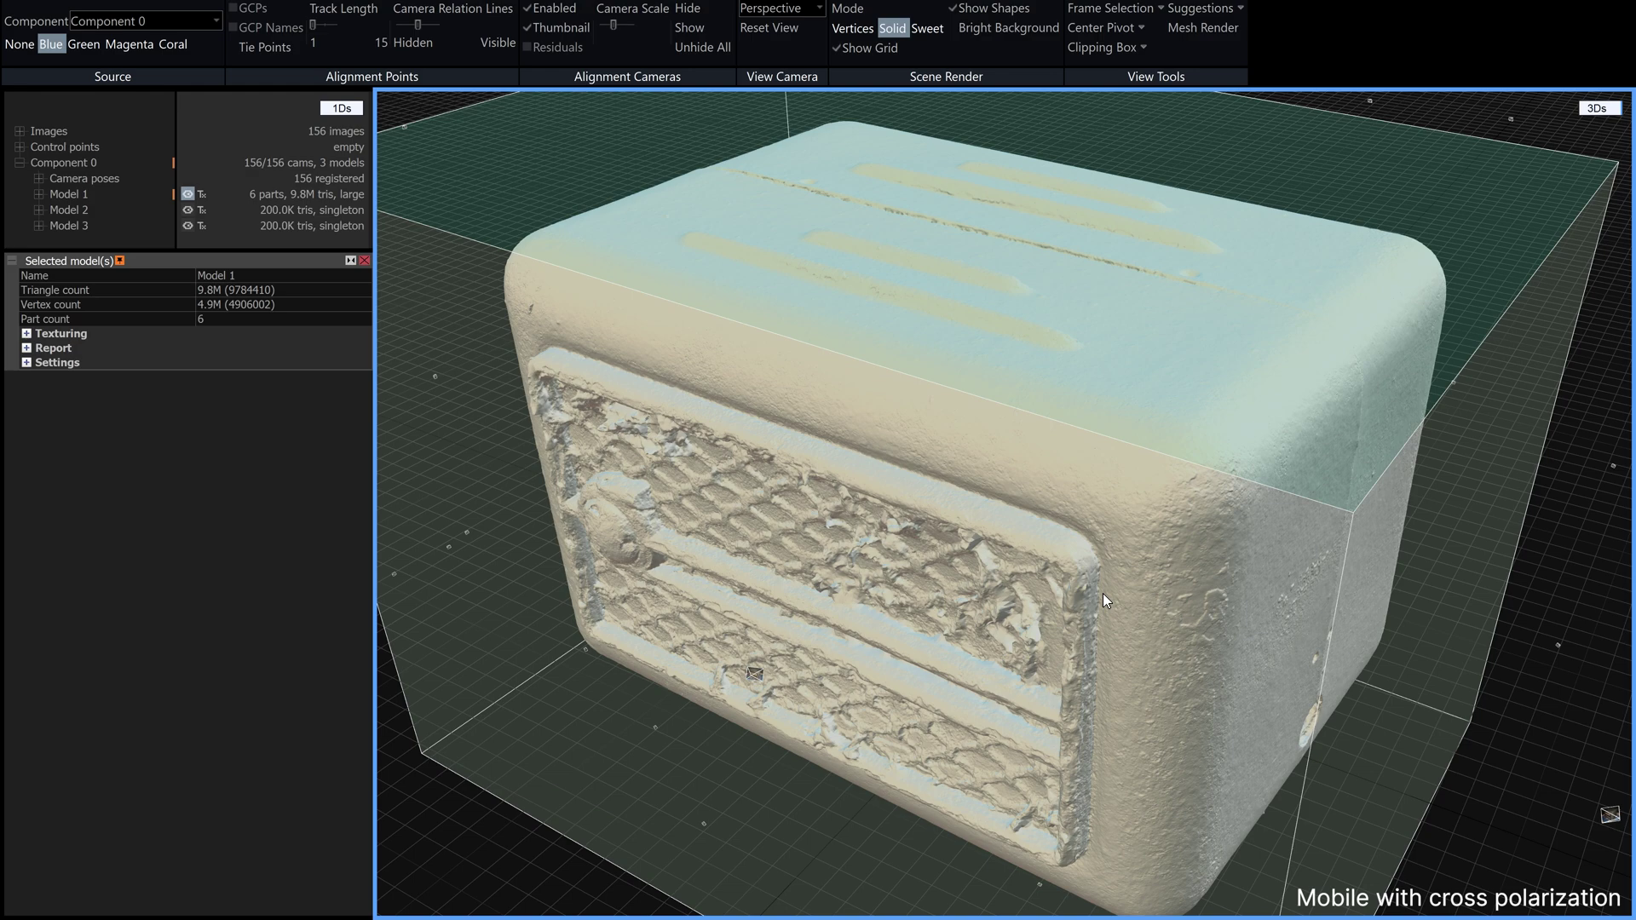
drag(1146, 545, 1177, 534)
scroll(1145, 534, up, 3)
scroll(1178, 535, down, 2)
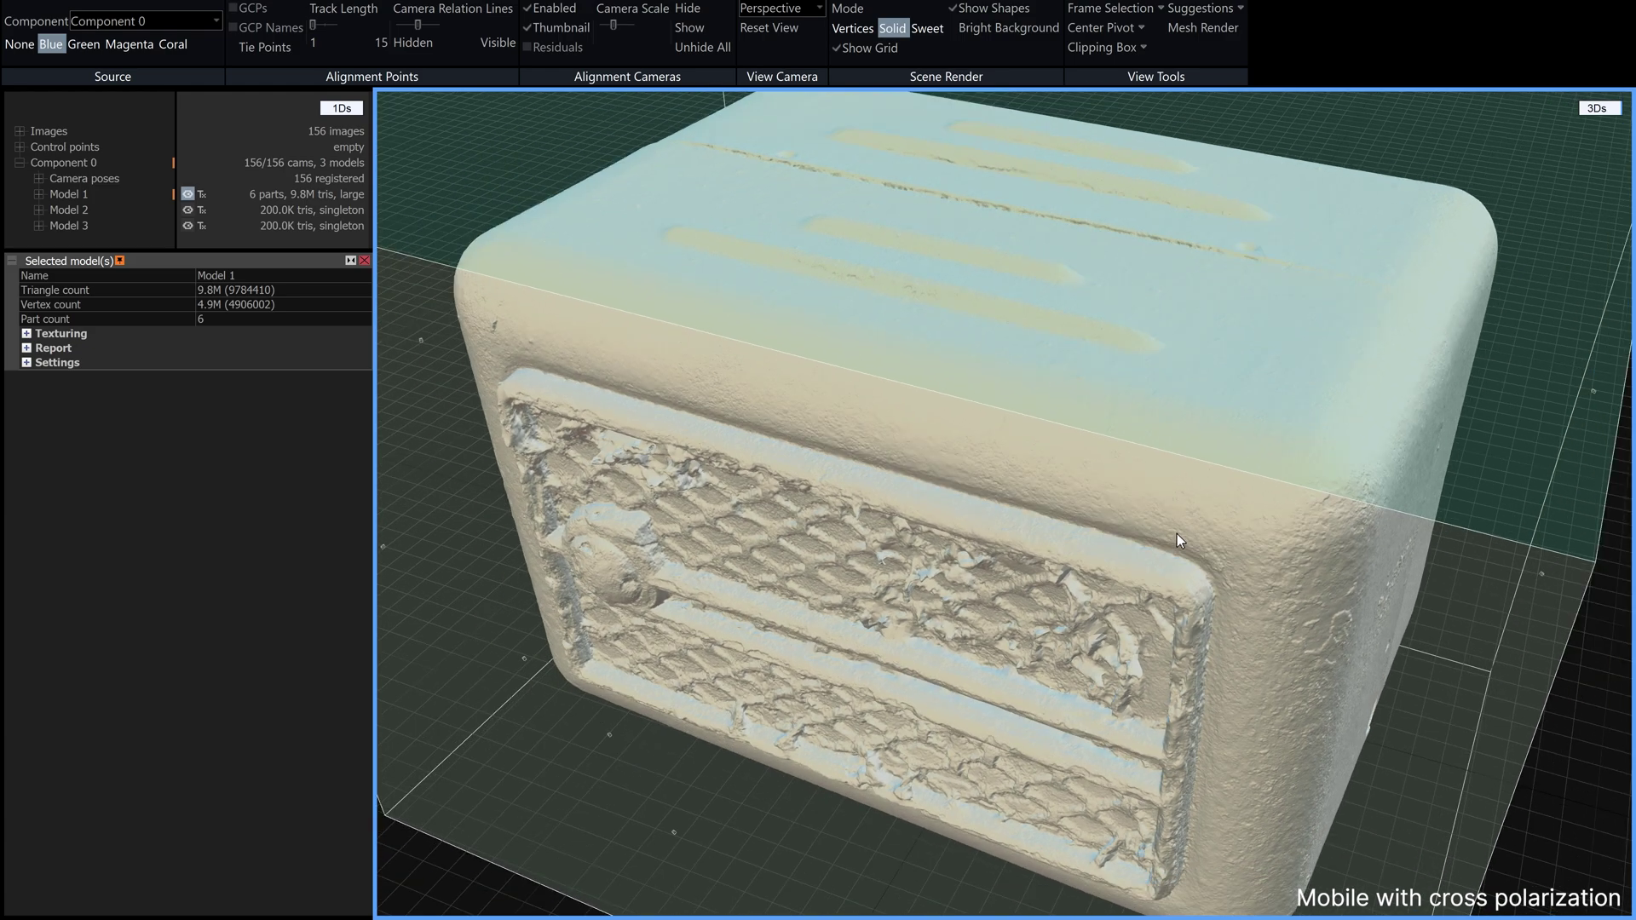
drag(1260, 535, 1209, 545)
scroll(1209, 546, down, 2)
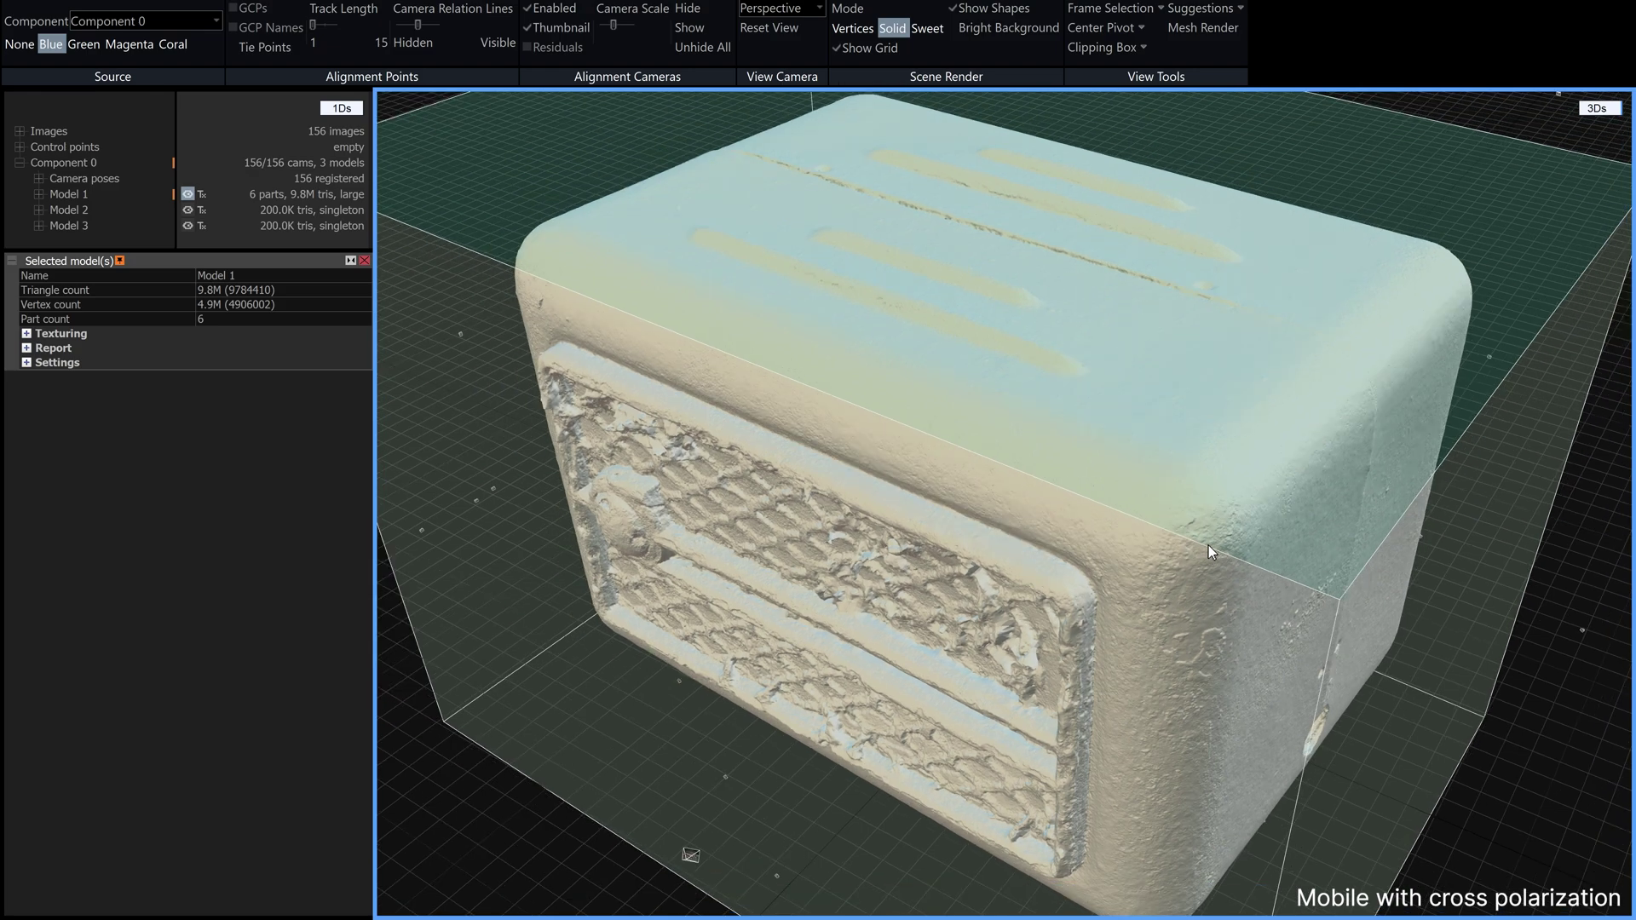
scroll(1208, 544, up, 3)
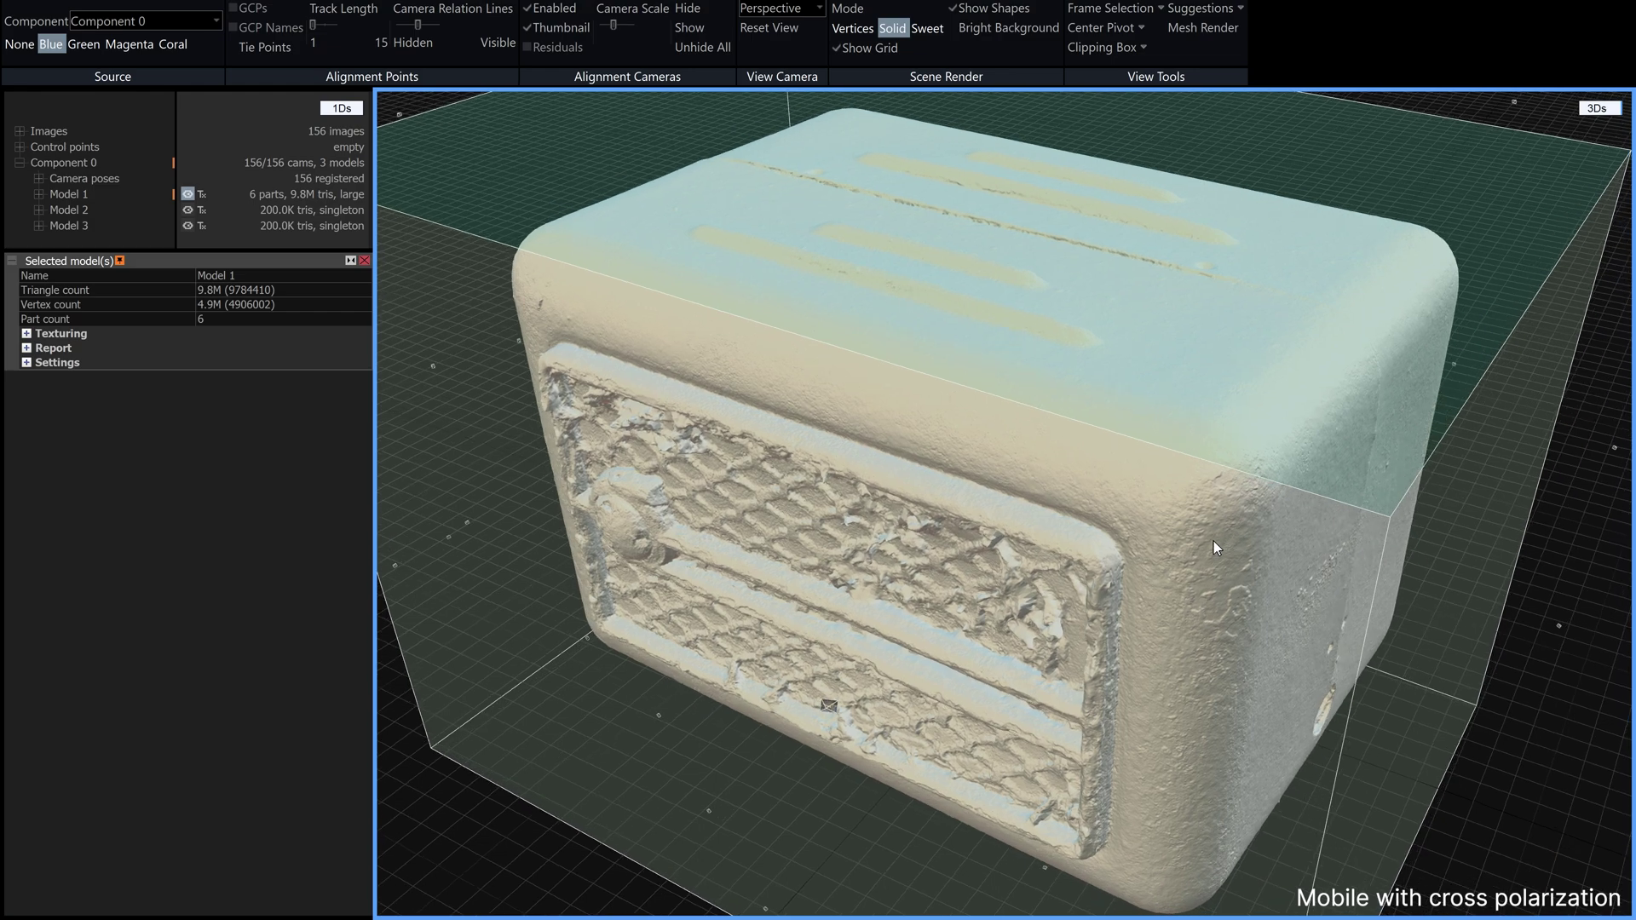
scroll(1213, 540, up, 1)
drag(1214, 540, 1205, 540)
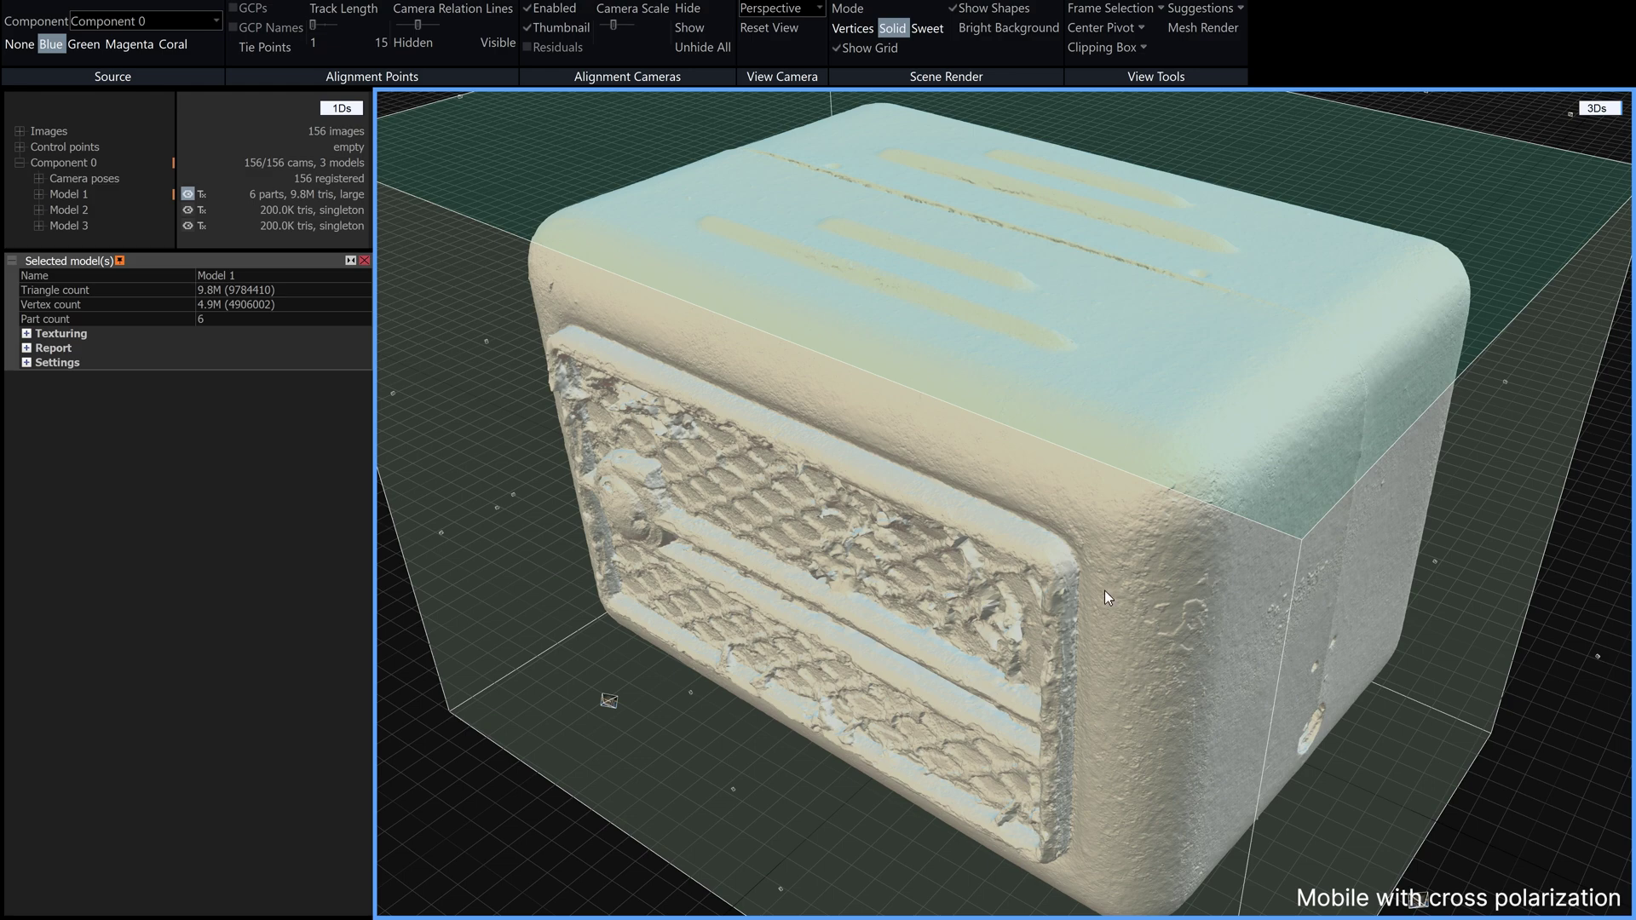
scroll(1107, 571, down, 1)
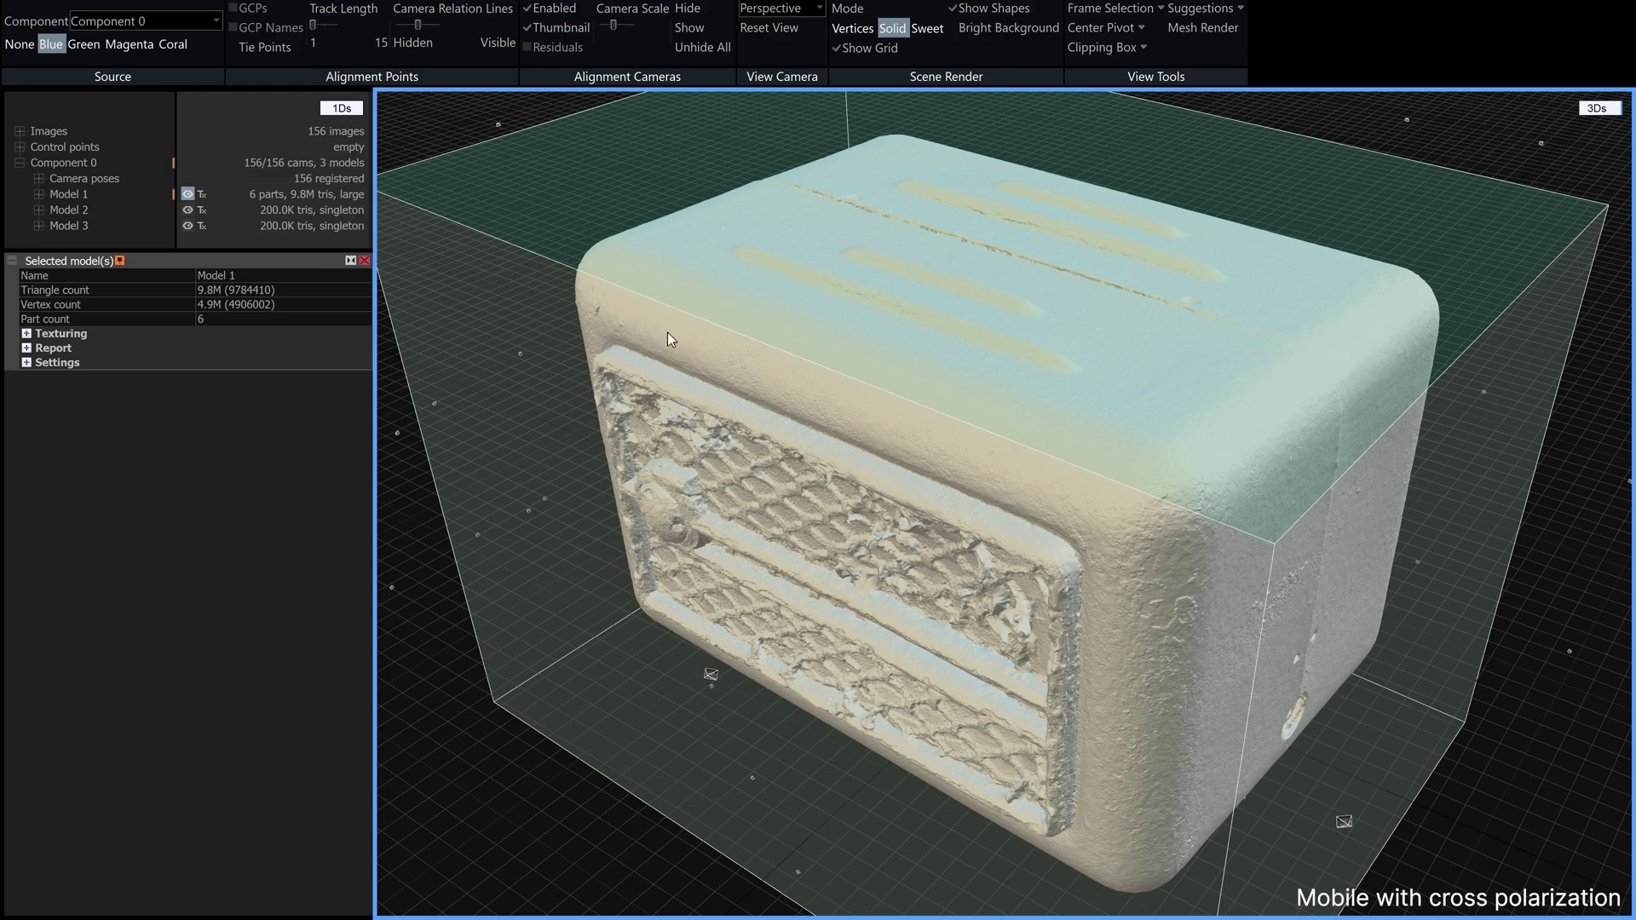
Step: Display Model 2 and Model 3 of the iPhone scan in turn to compare their surfaces
click(88, 216)
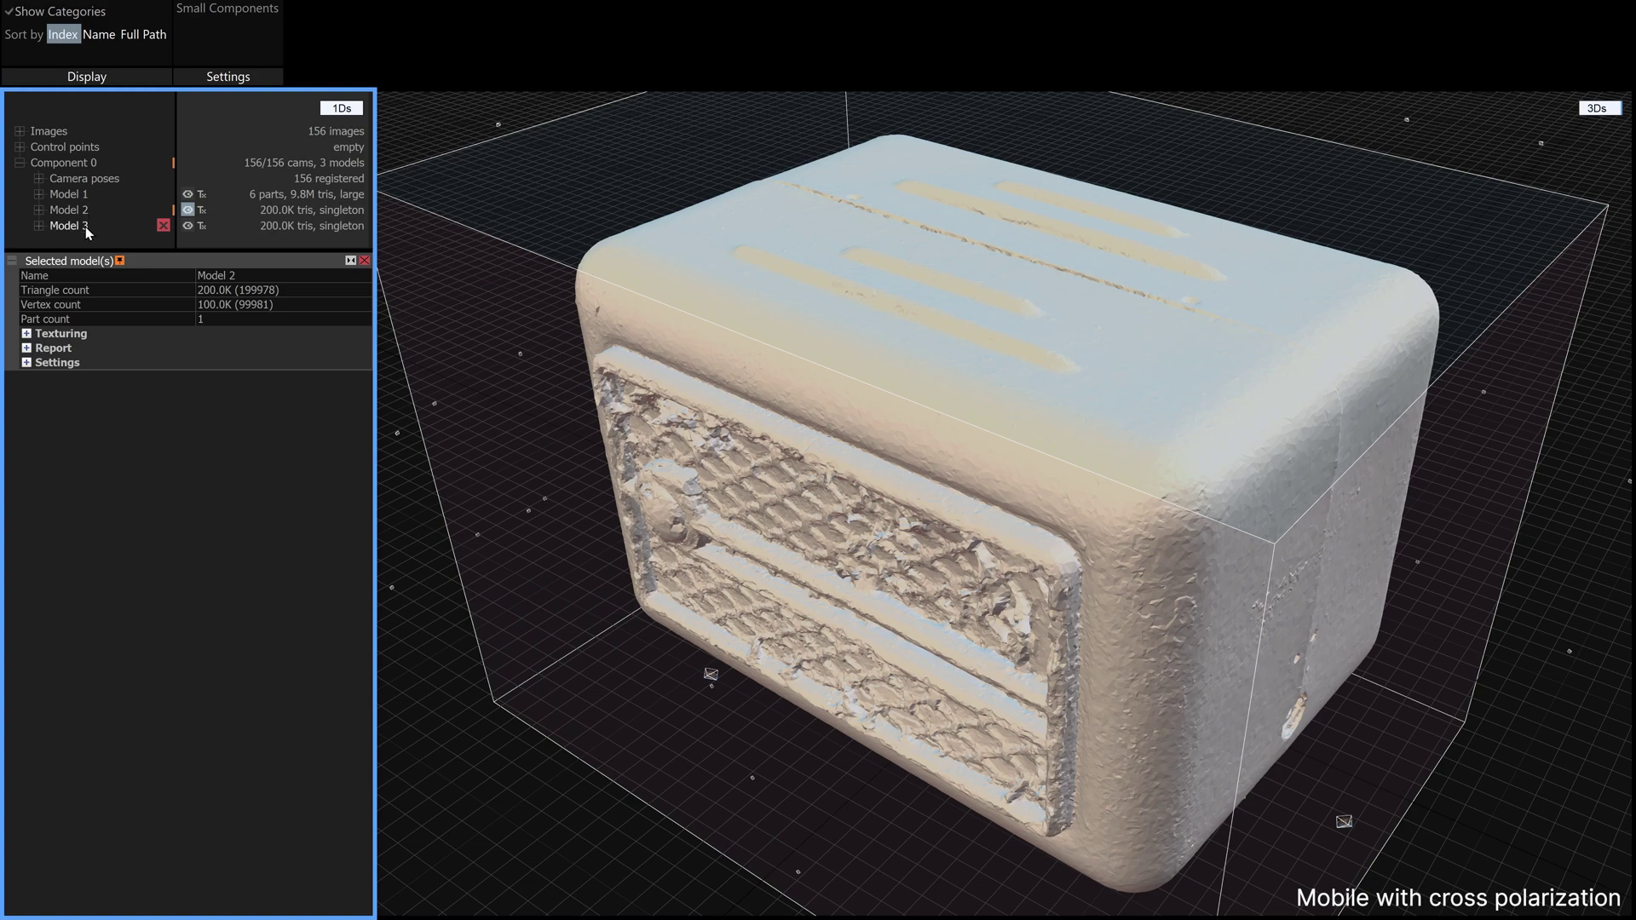
click(85, 226)
mouse_move(1107, 602)
mouse_down()
mouse_move(1123, 601)
mouse_move(1106, 602)
mouse_up()
Step: Switch to the Xpol Radio project, display its Model 3 and examine the simplified radio mesh
mouse_move(984, 919)
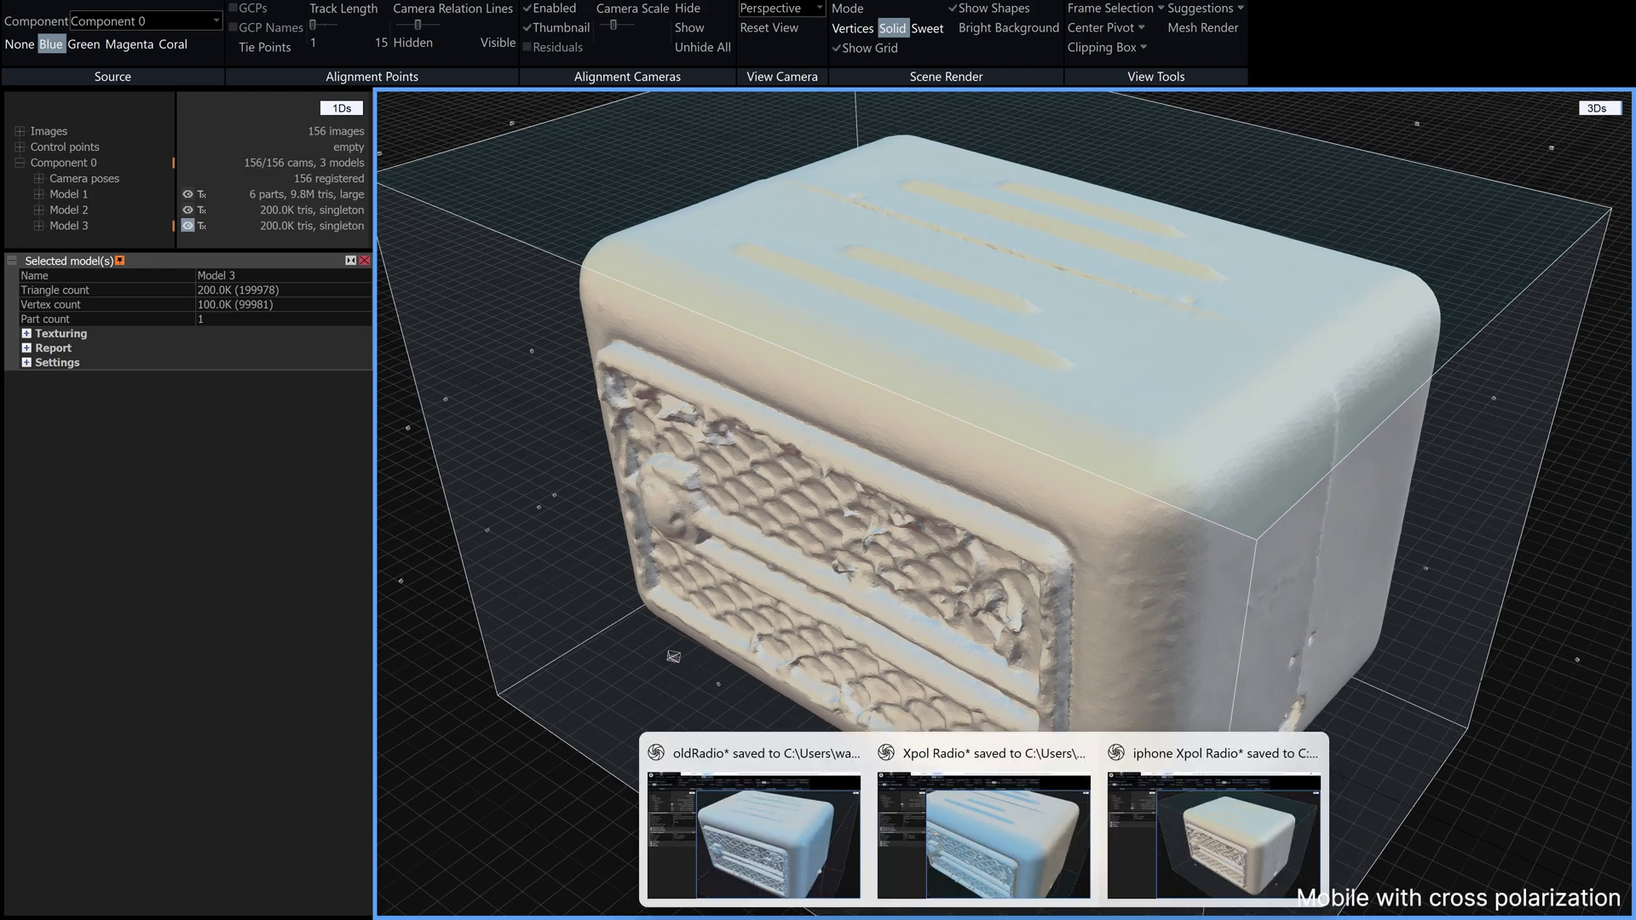
click(1009, 868)
scroll(929, 603, down, 5)
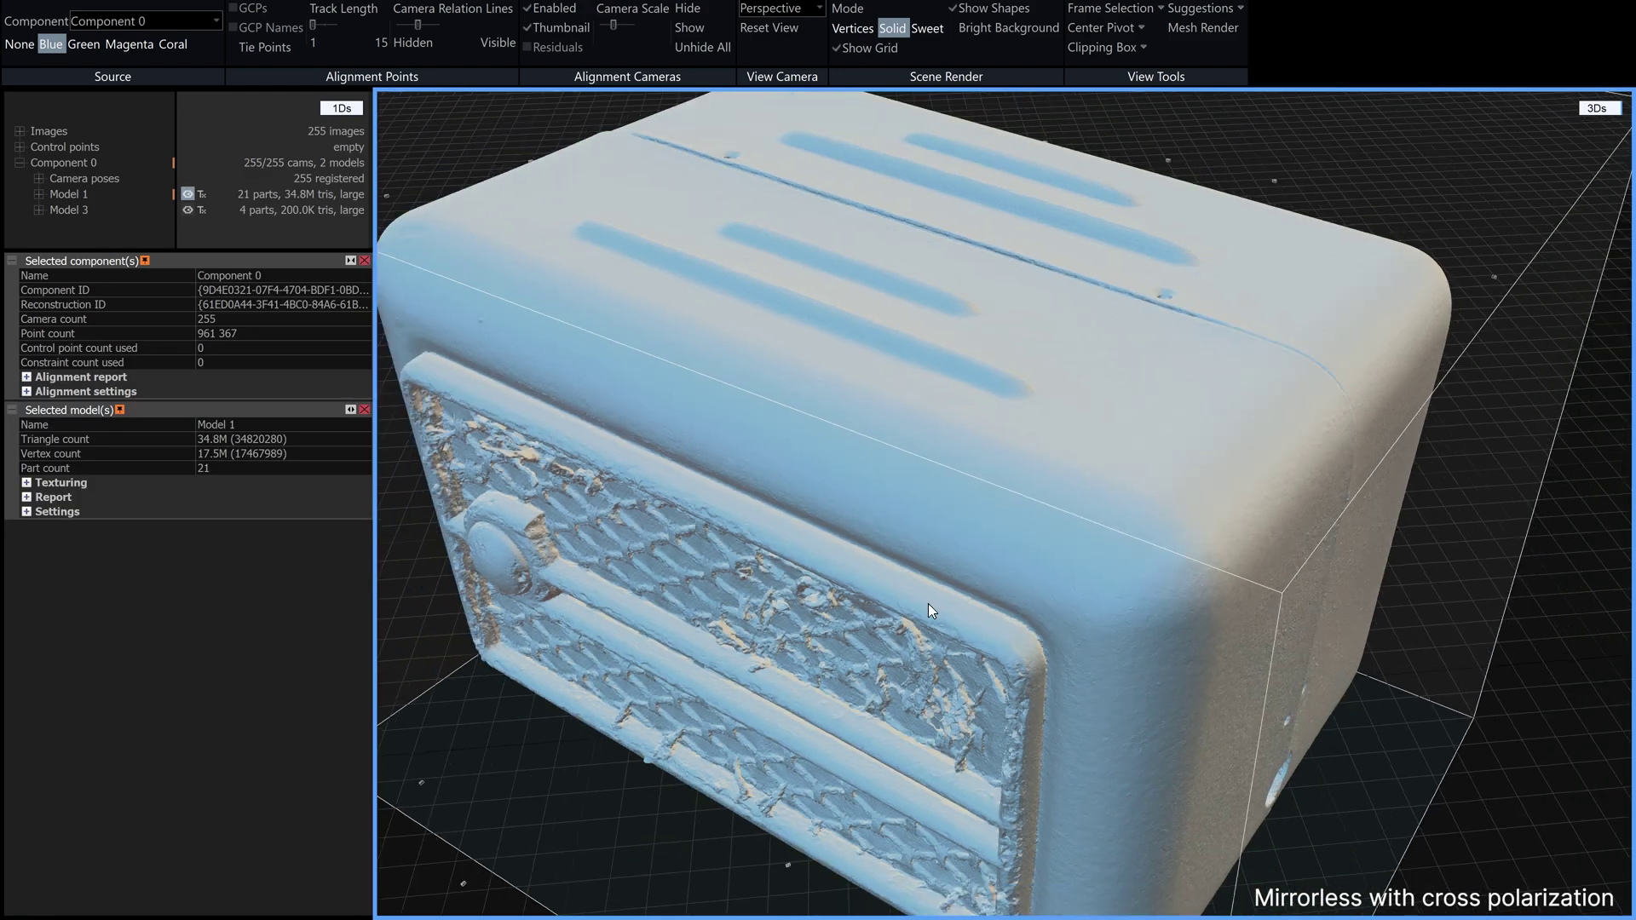
click(84, 211)
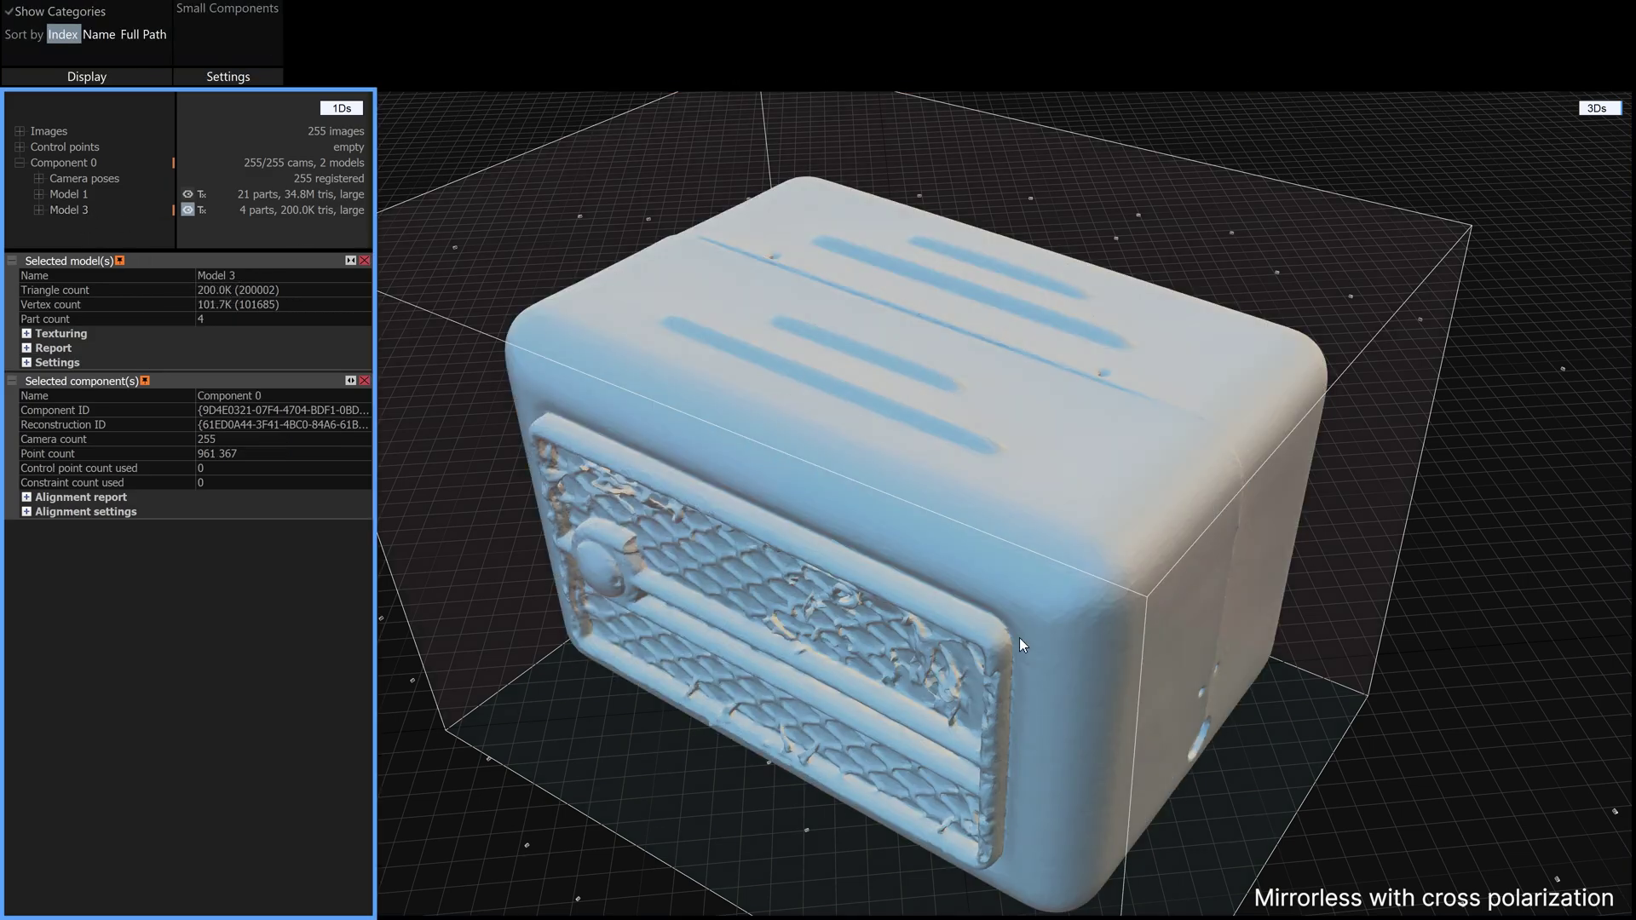
drag(913, 602, 904, 592)
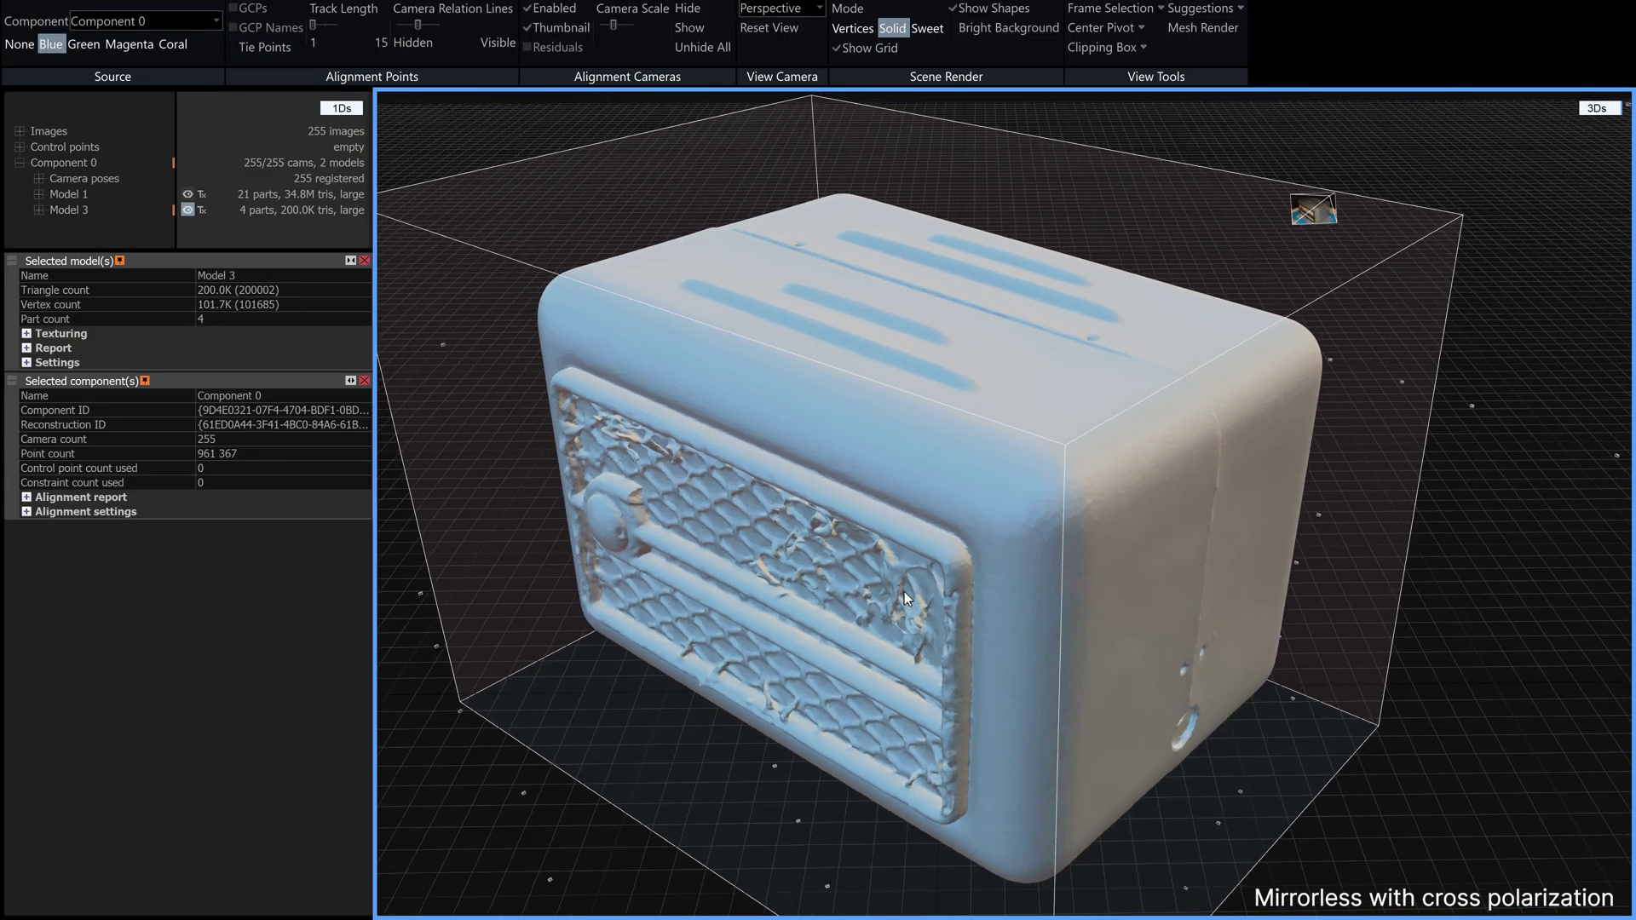
Step: Switch to the oldRadio project, display its Model 4 and view the simplified radio mesh
mouse_move(979, 916)
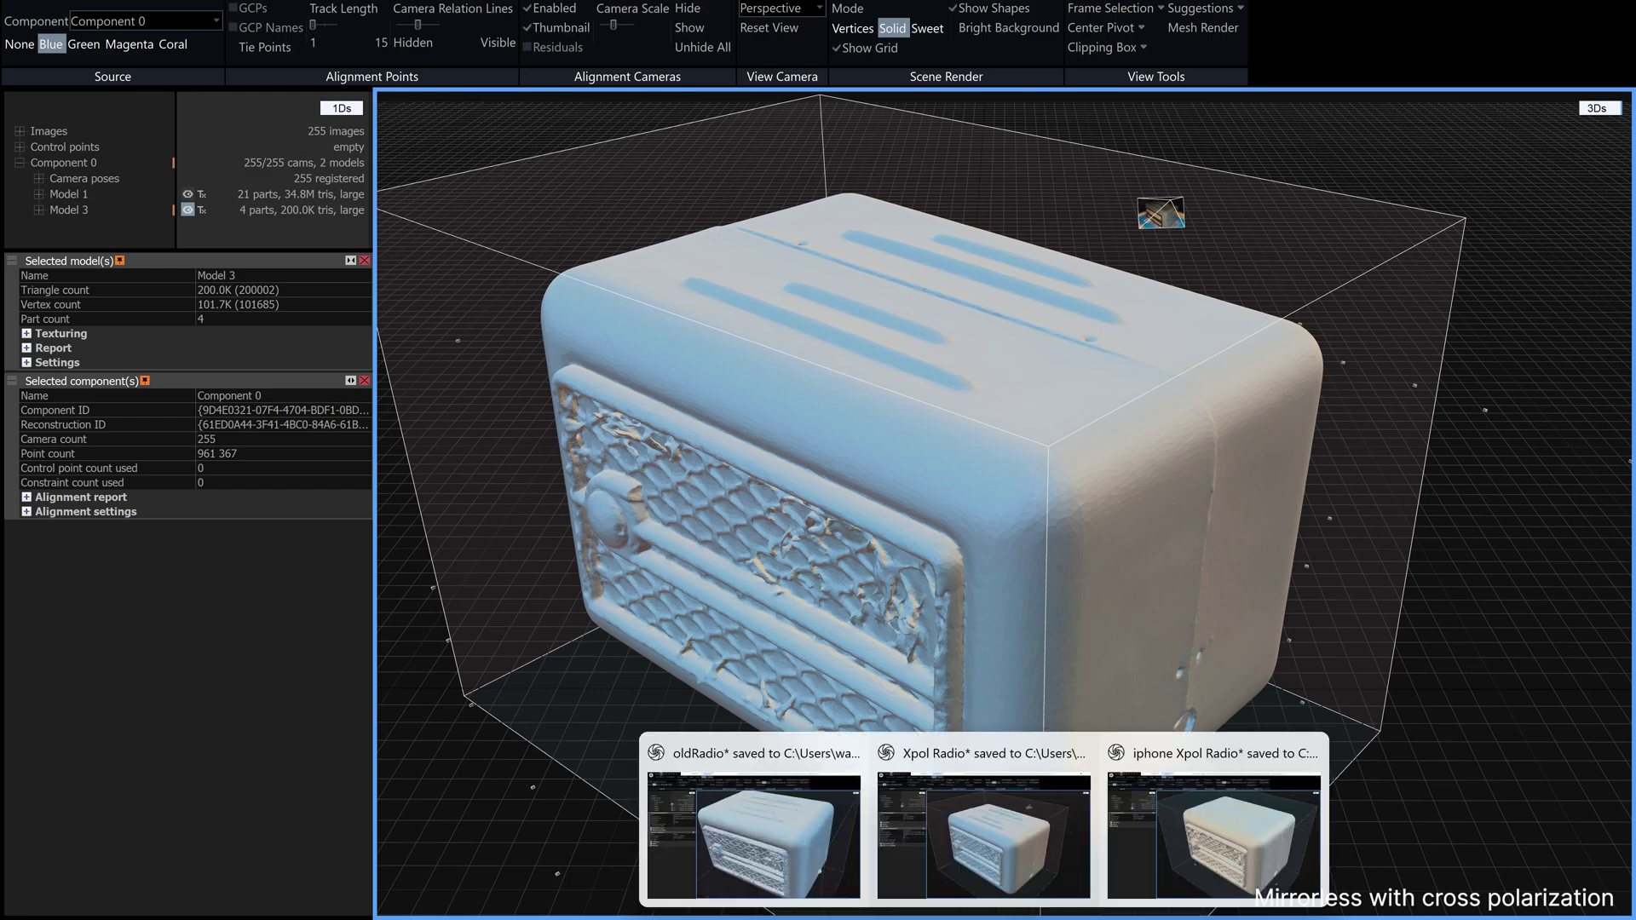
click(810, 861)
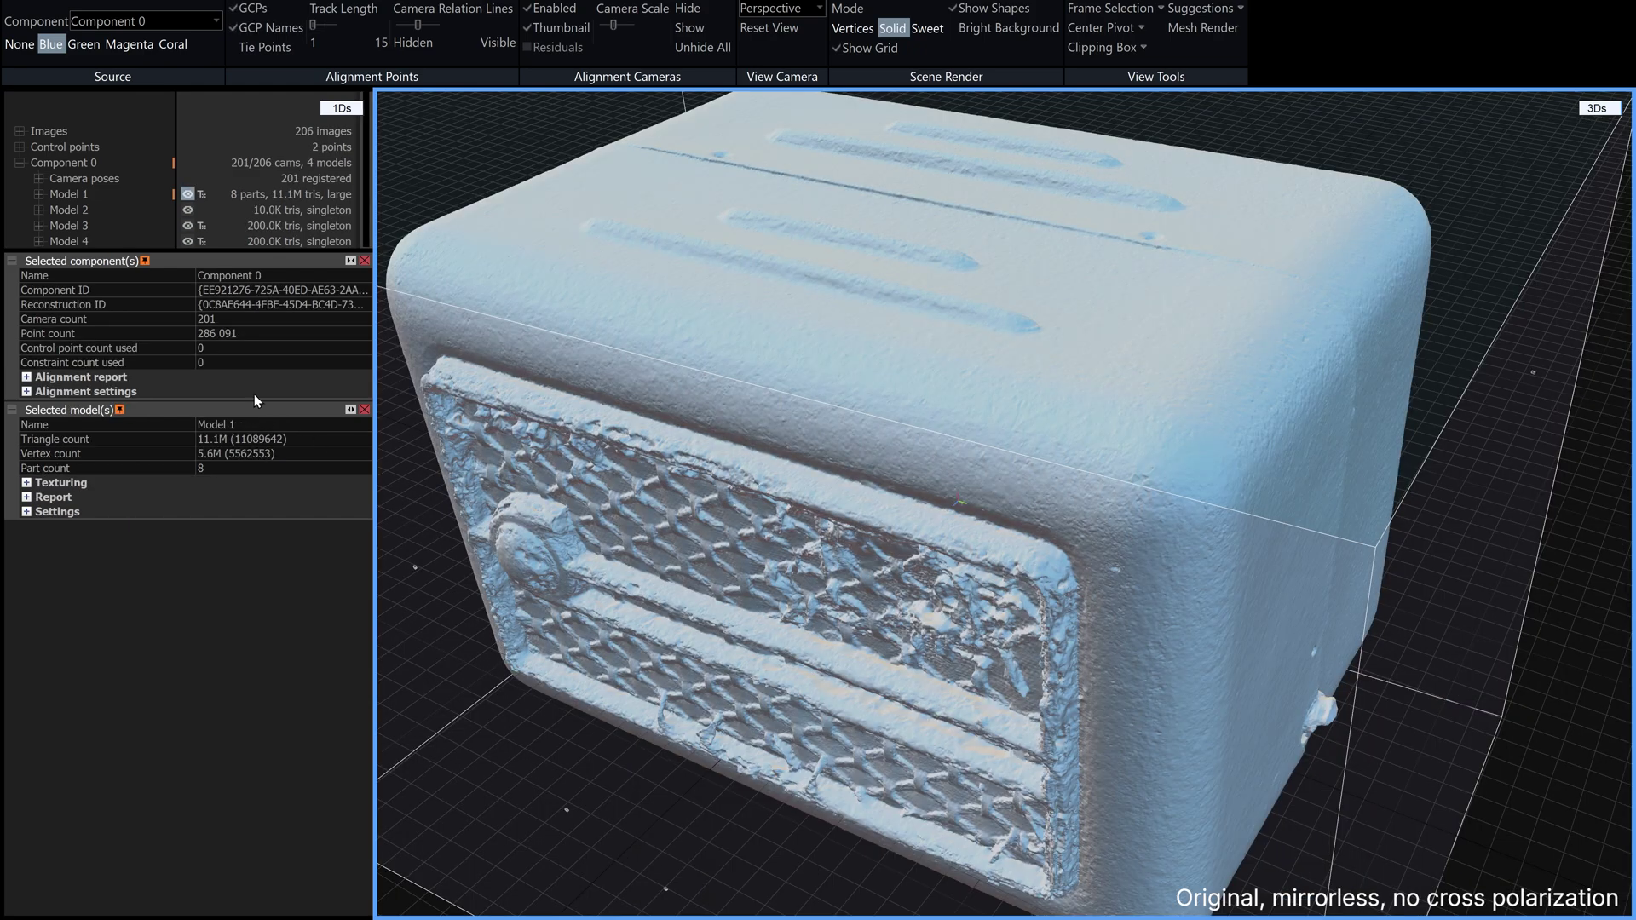
click(100, 241)
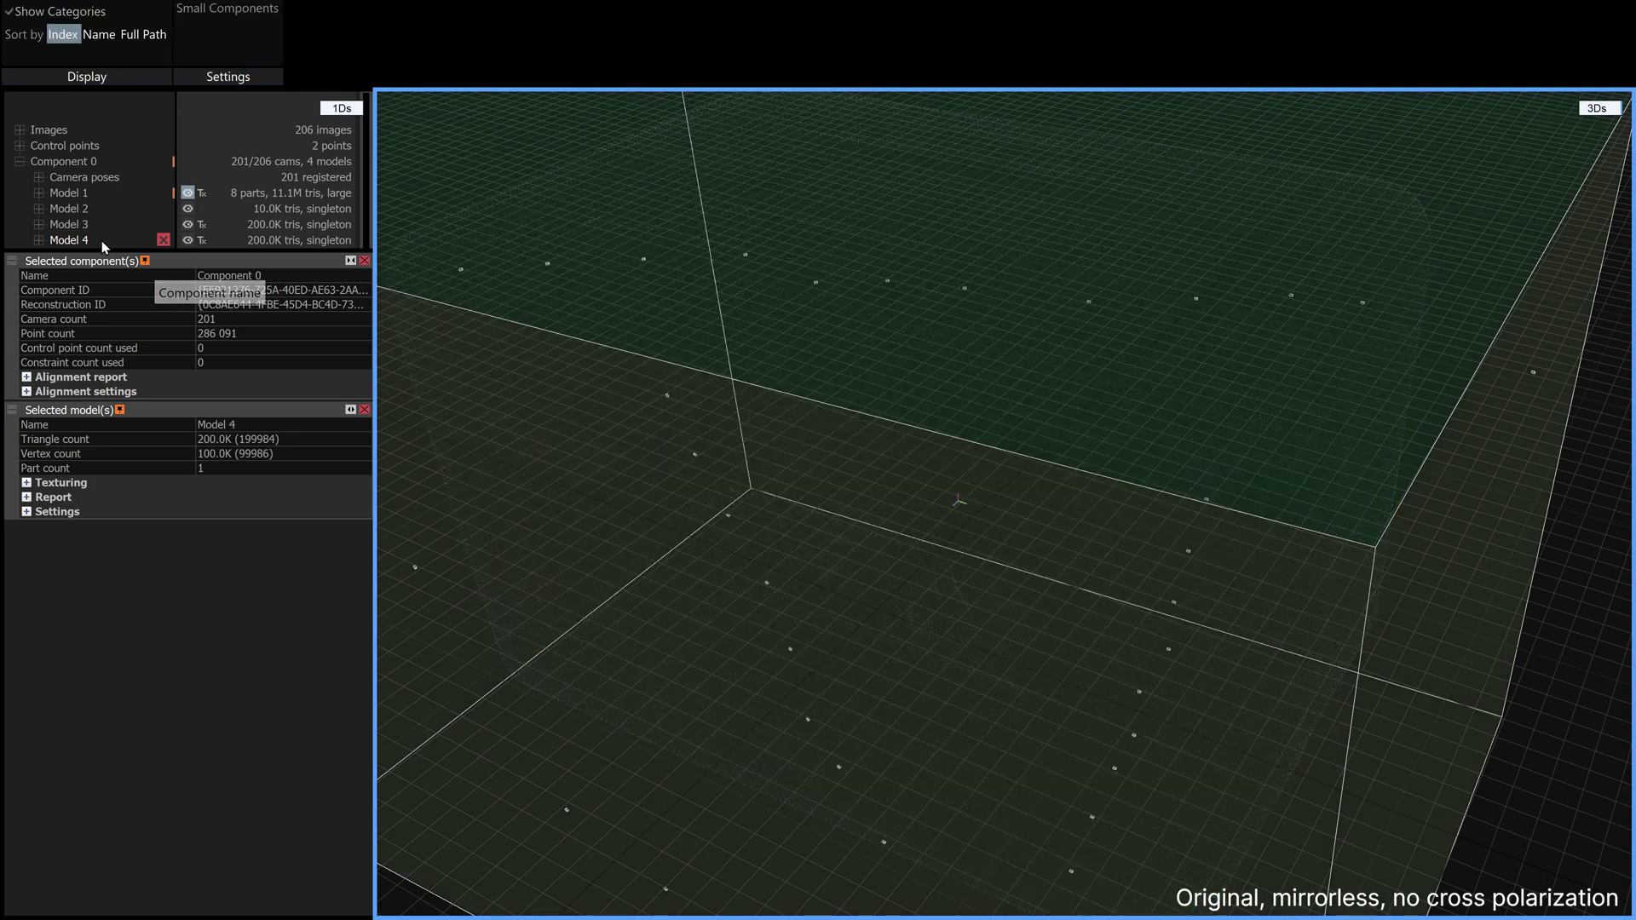
drag(1153, 687, 1148, 796)
scroll(1144, 688, down, 1)
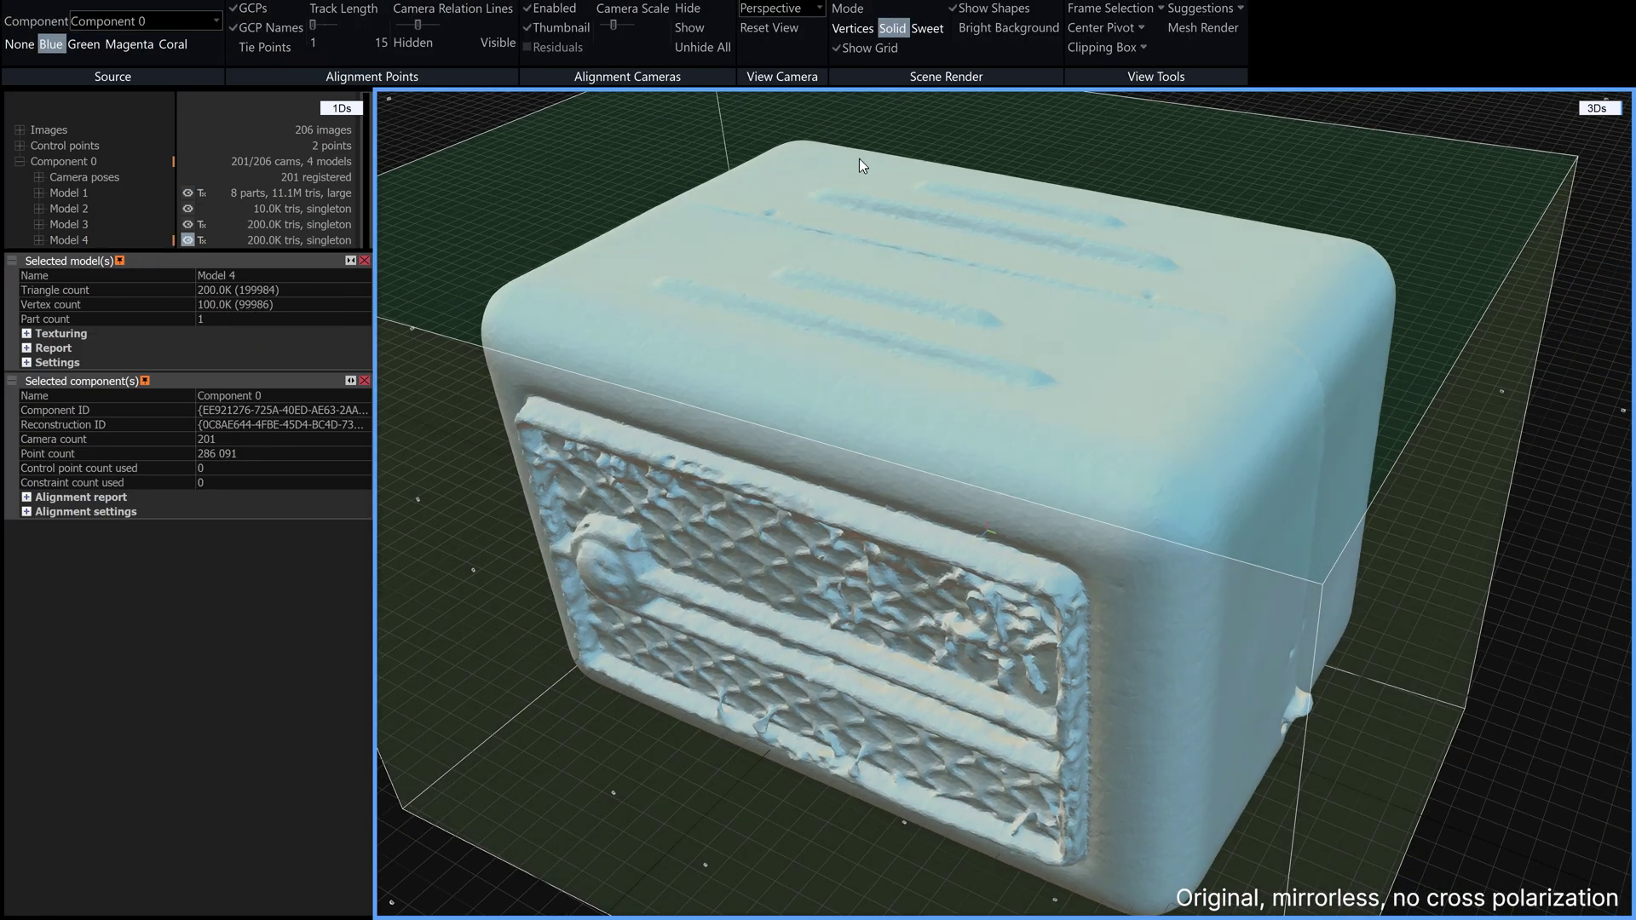
Step: Render oldRadio's Model 4 in Sweet mode and examine the textured casing and front grille from several angles
click(927, 28)
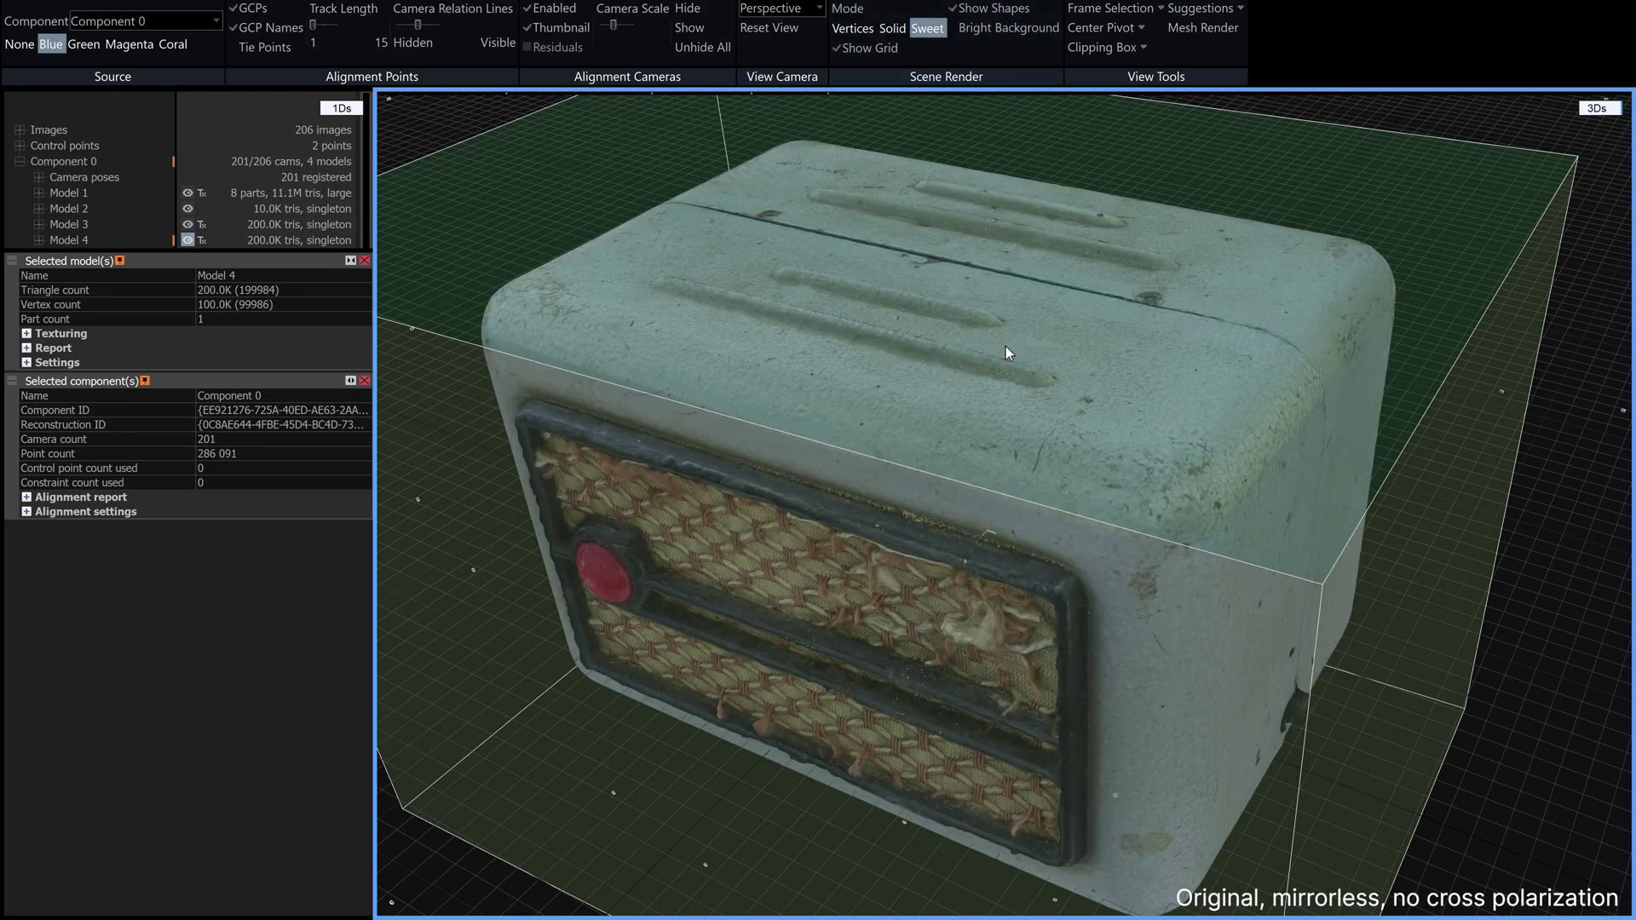
drag(1086, 534, 1077, 536)
right_drag(890, 539, 969, 519)
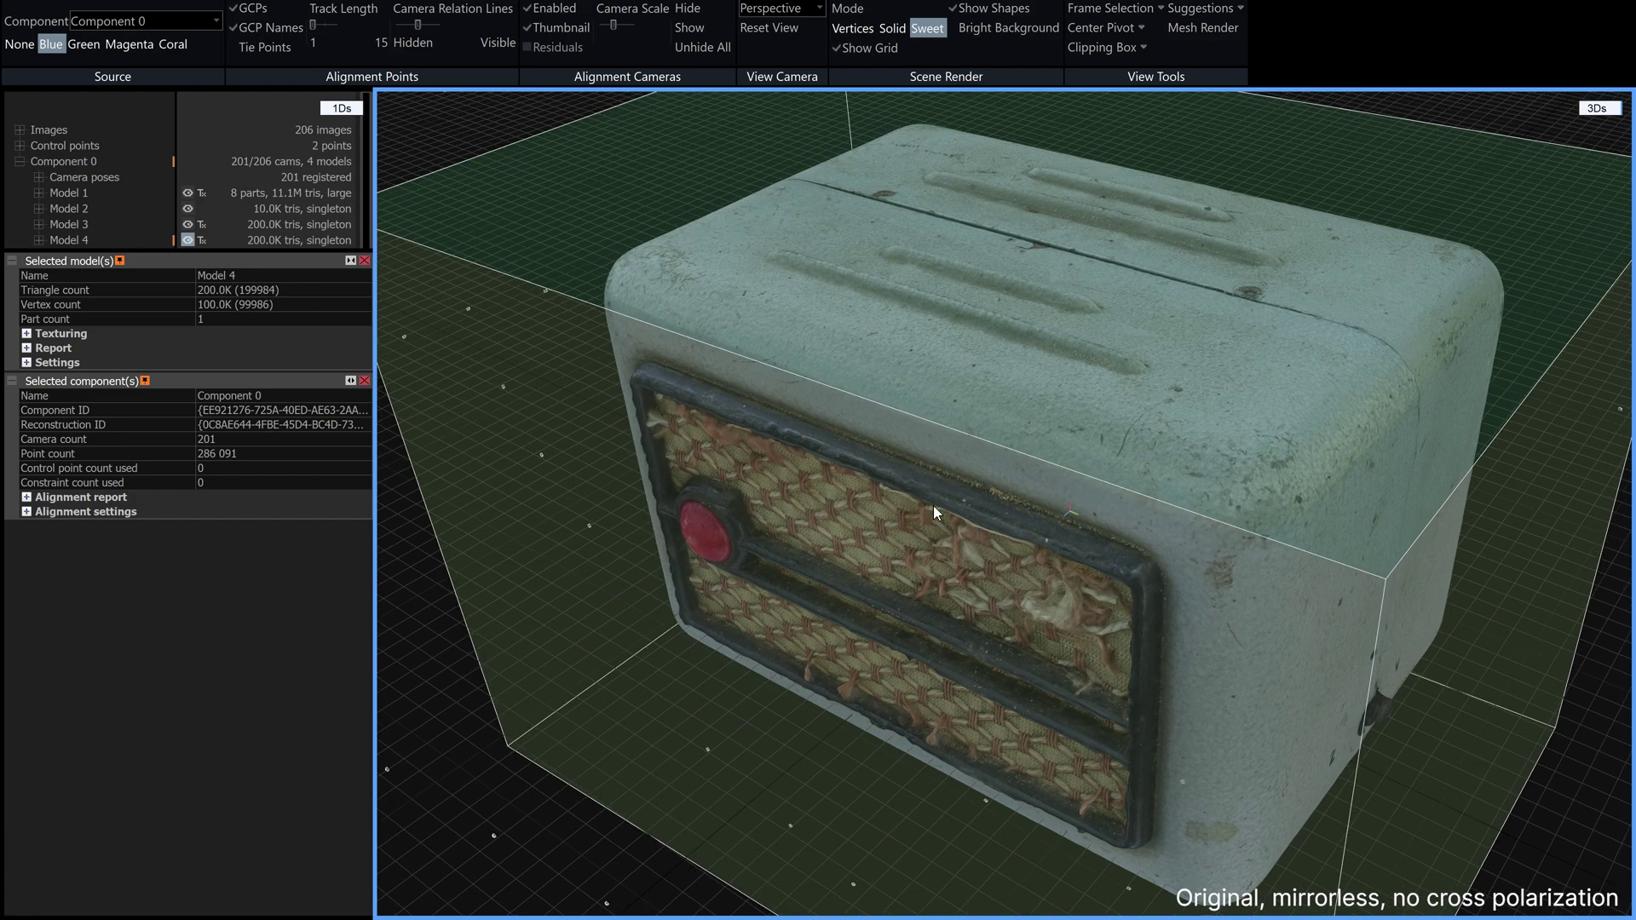
drag(933, 505, 882, 513)
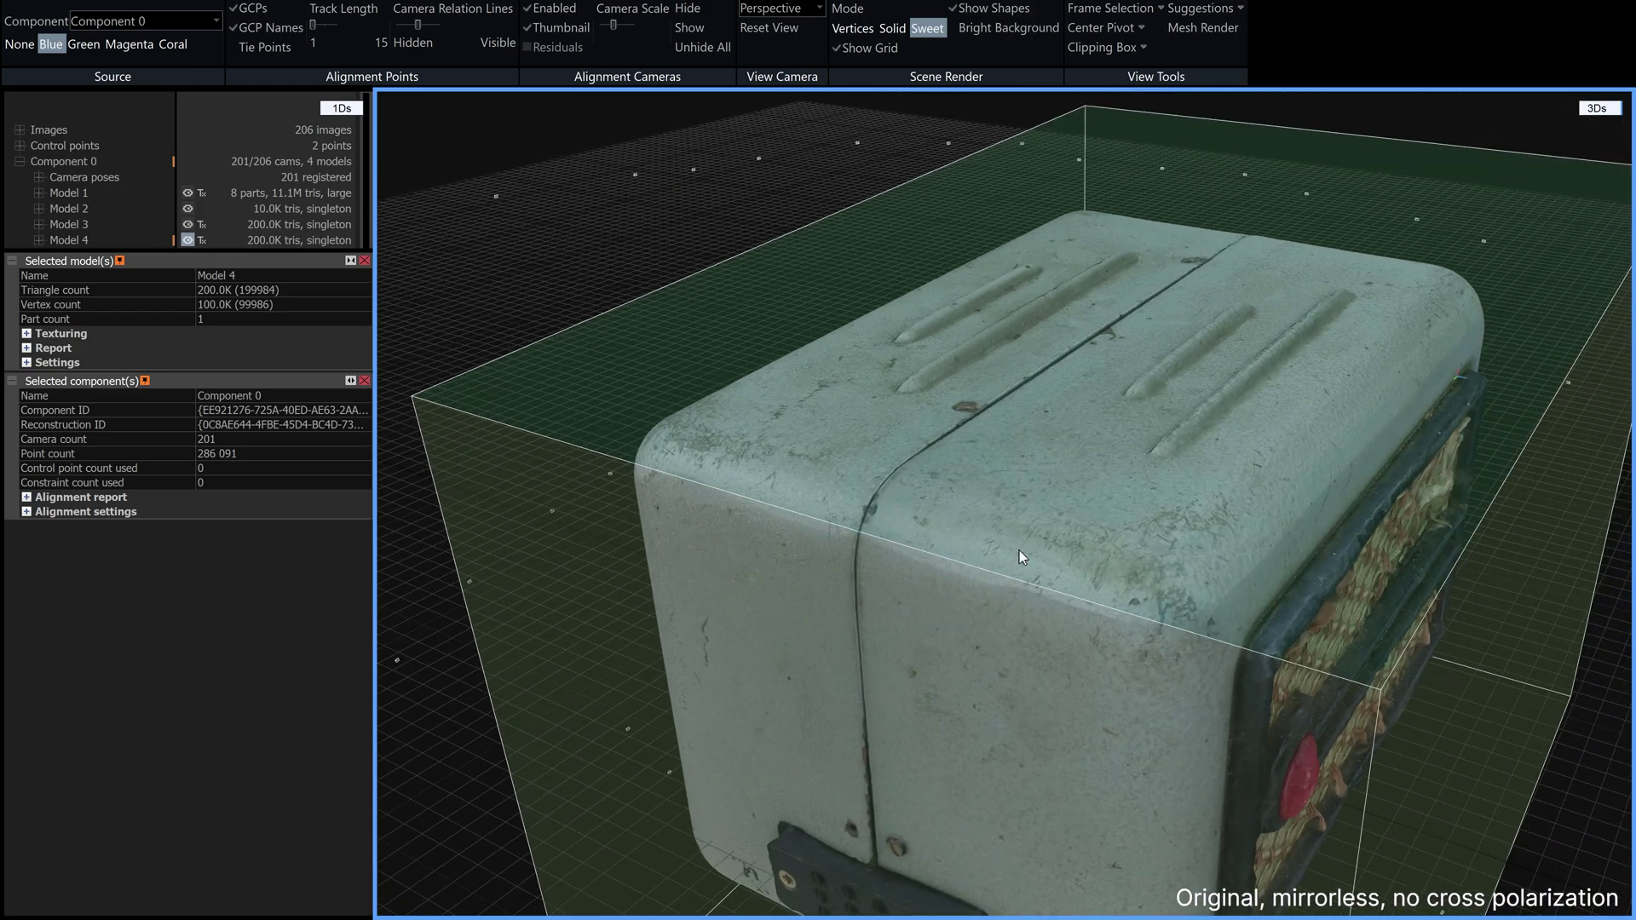
drag(1019, 550, 980, 503)
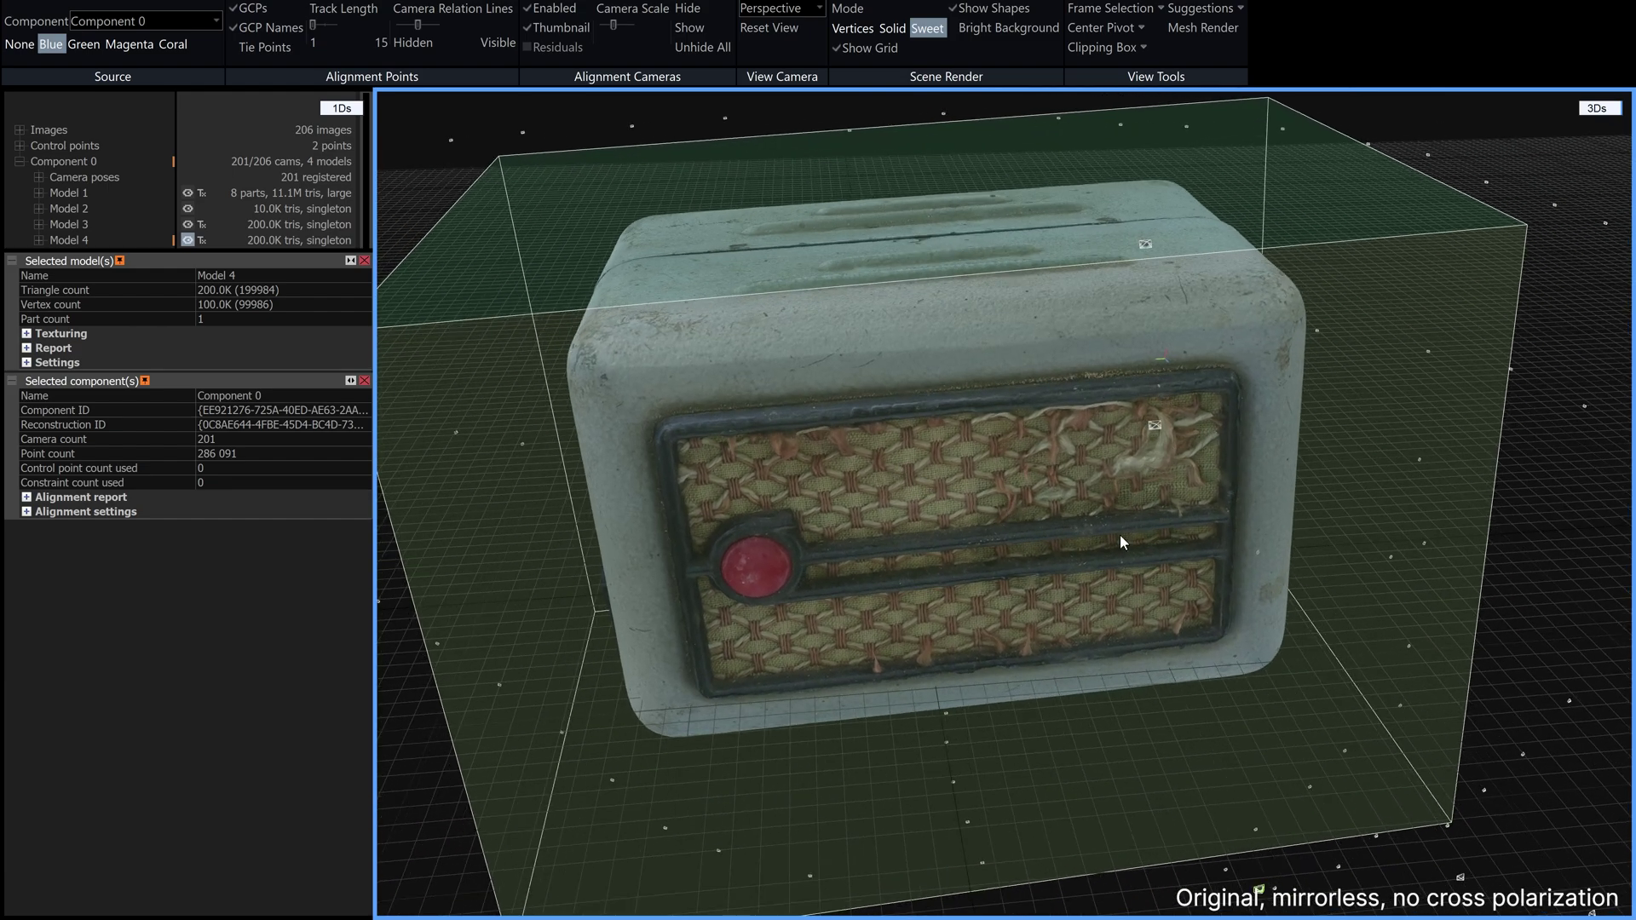
drag(1120, 535, 1024, 479)
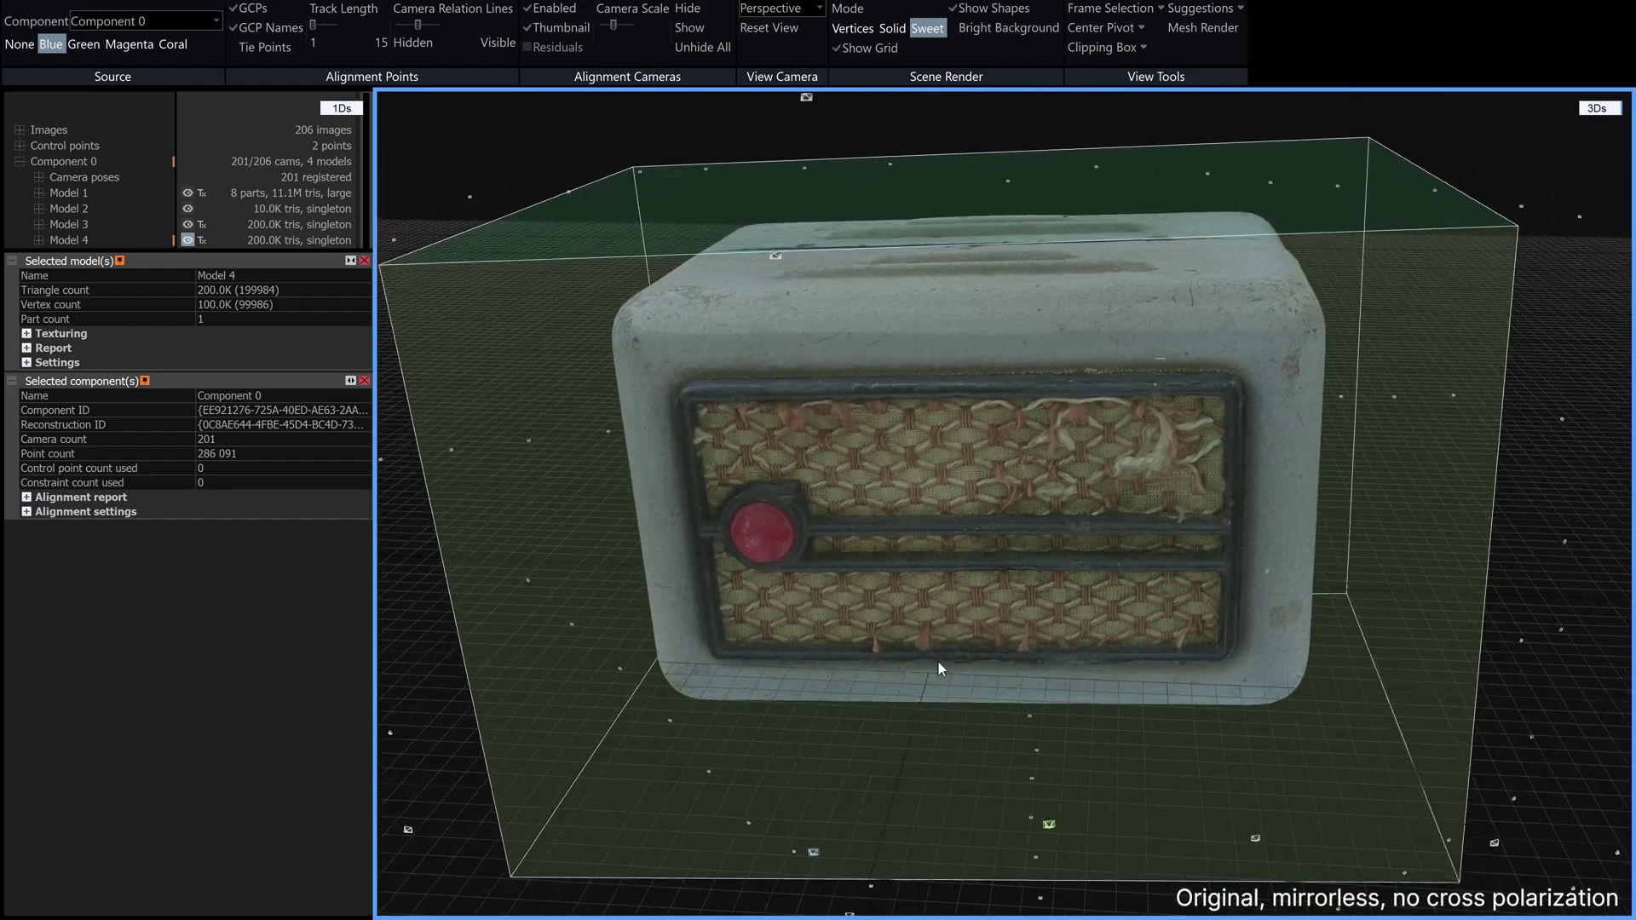
Step: Switch to the Xpol Radio project, render Model 3 in Sweet mode and examine its texture on the front, side and top
mouse_move(1008, 918)
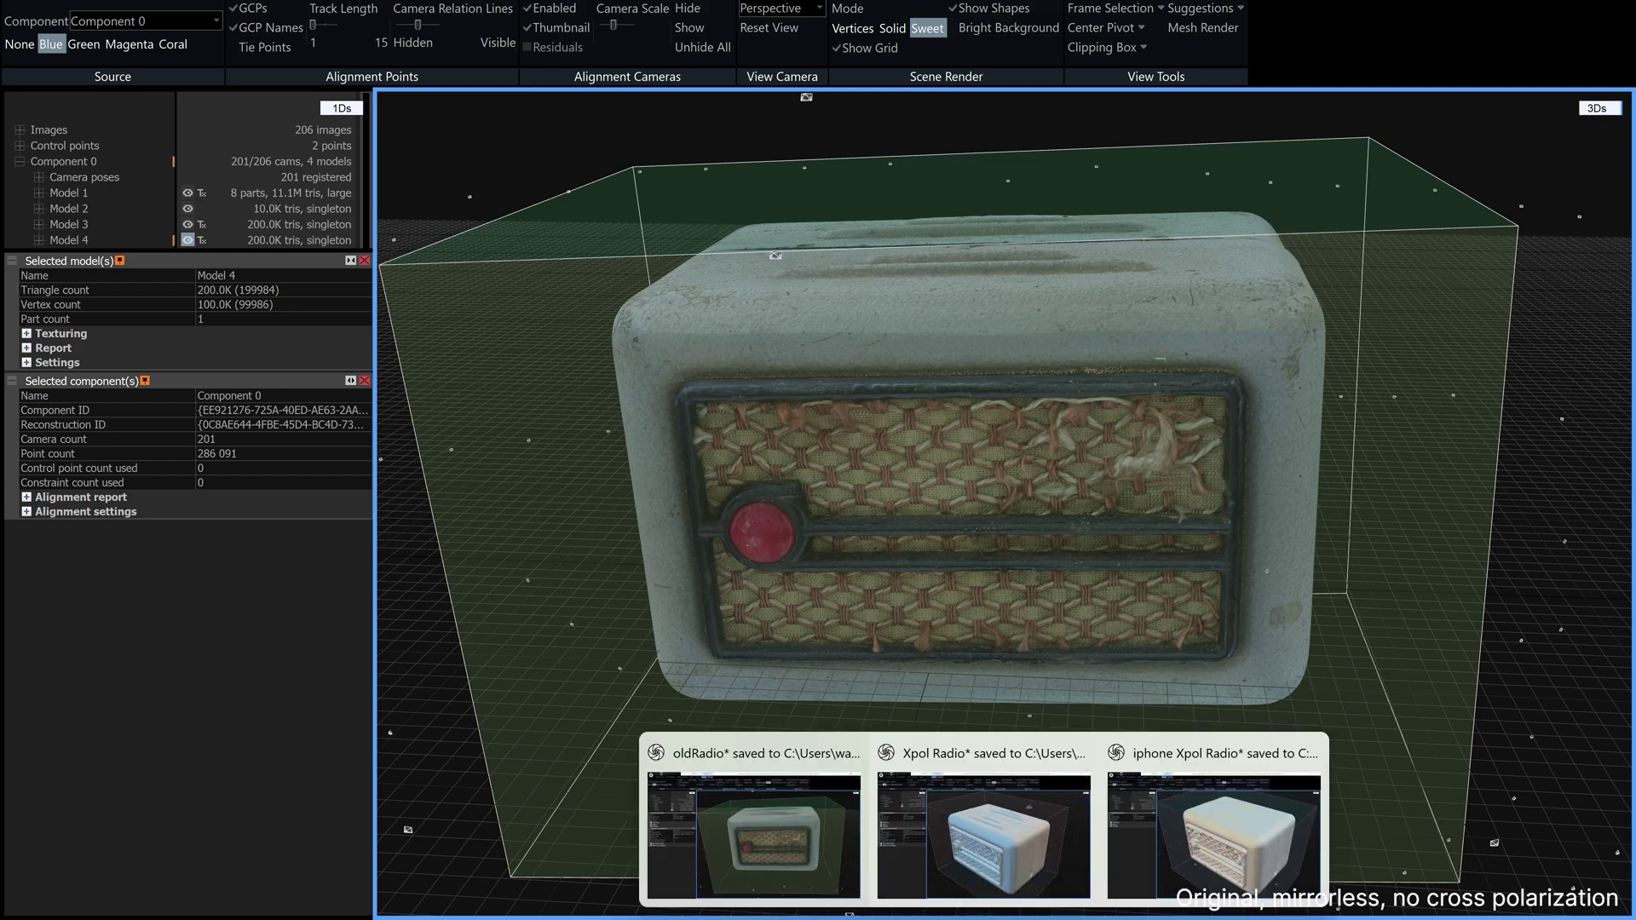
click(974, 856)
drag(832, 530, 860, 528)
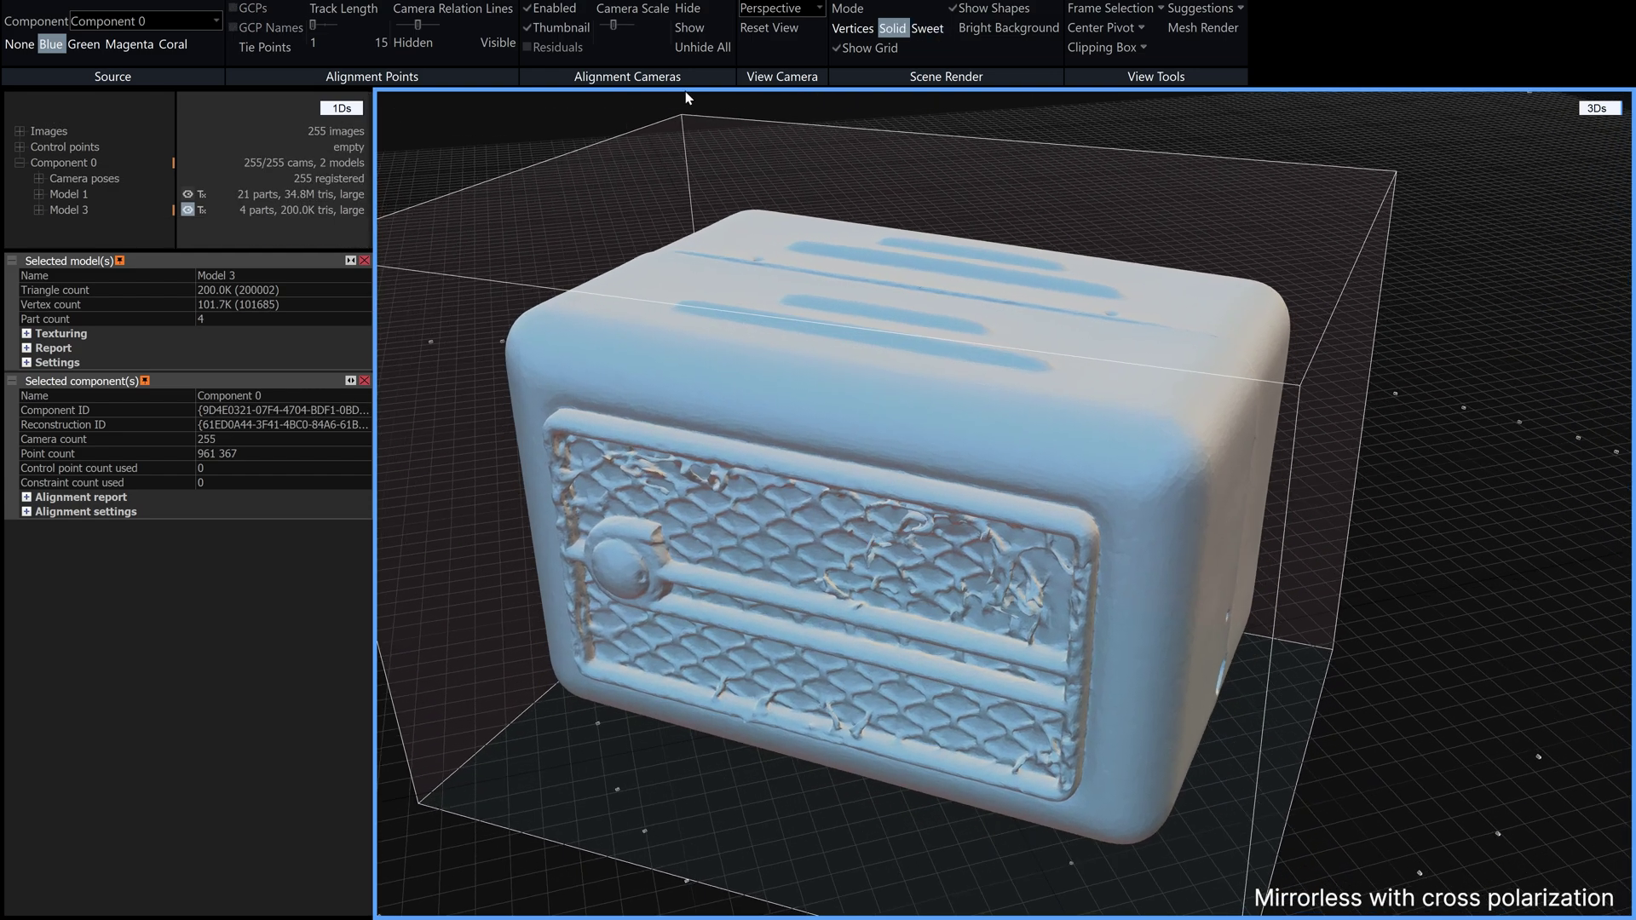
click(931, 28)
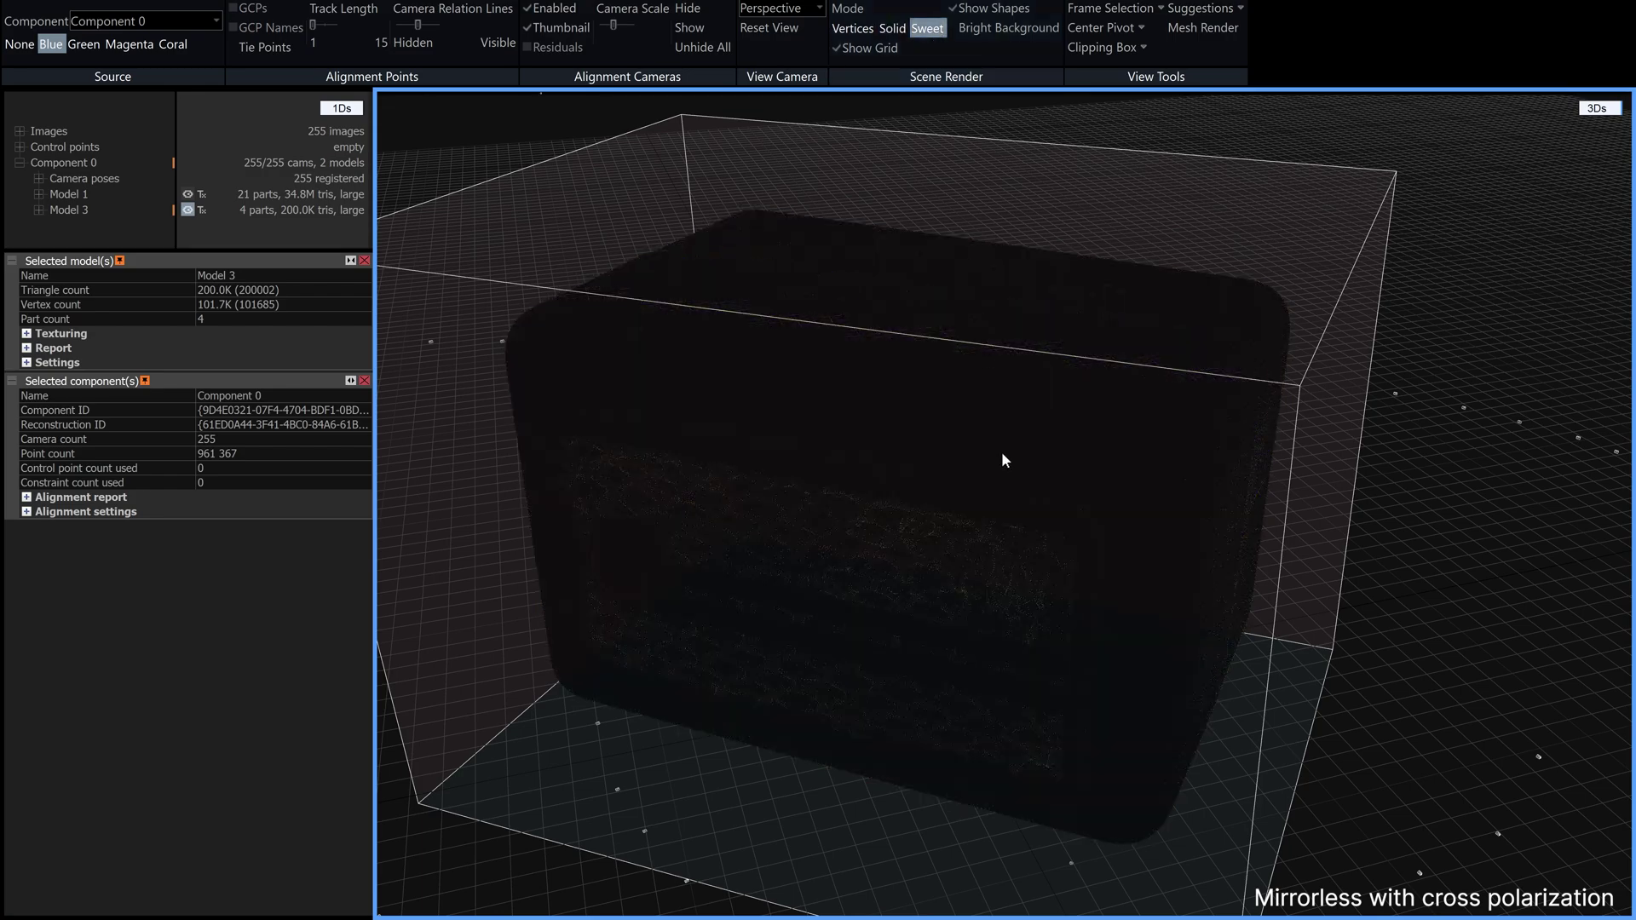
mouse_move(1007, 617)
mouse_down()
mouse_move(963, 617)
mouse_move(984, 636)
mouse_up()
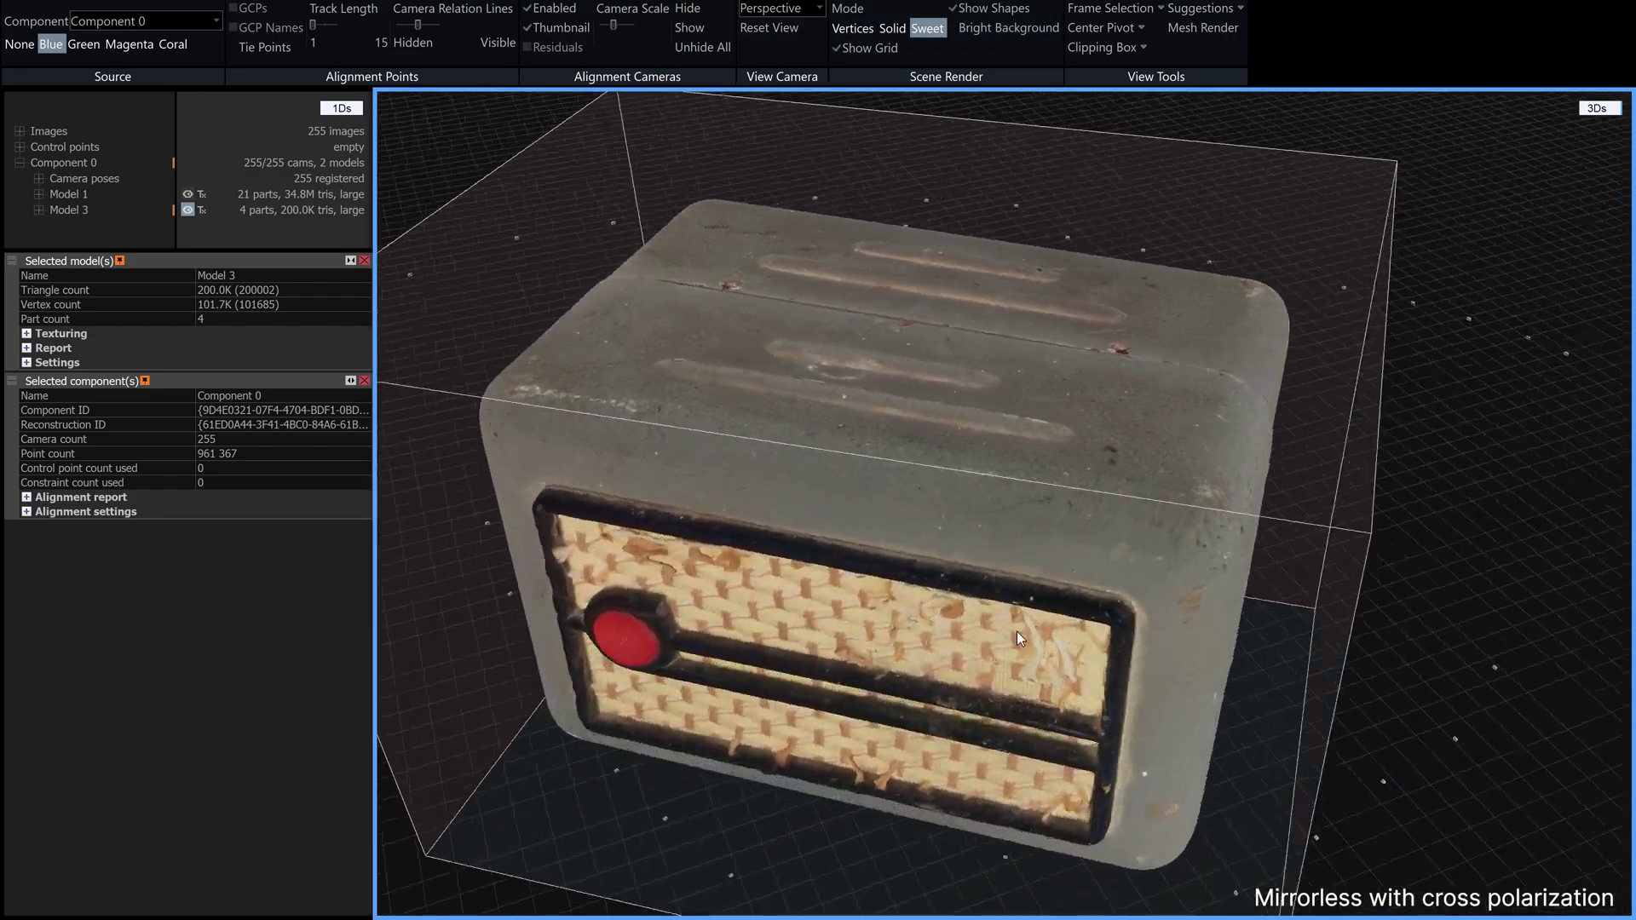
drag(1017, 633, 1155, 612)
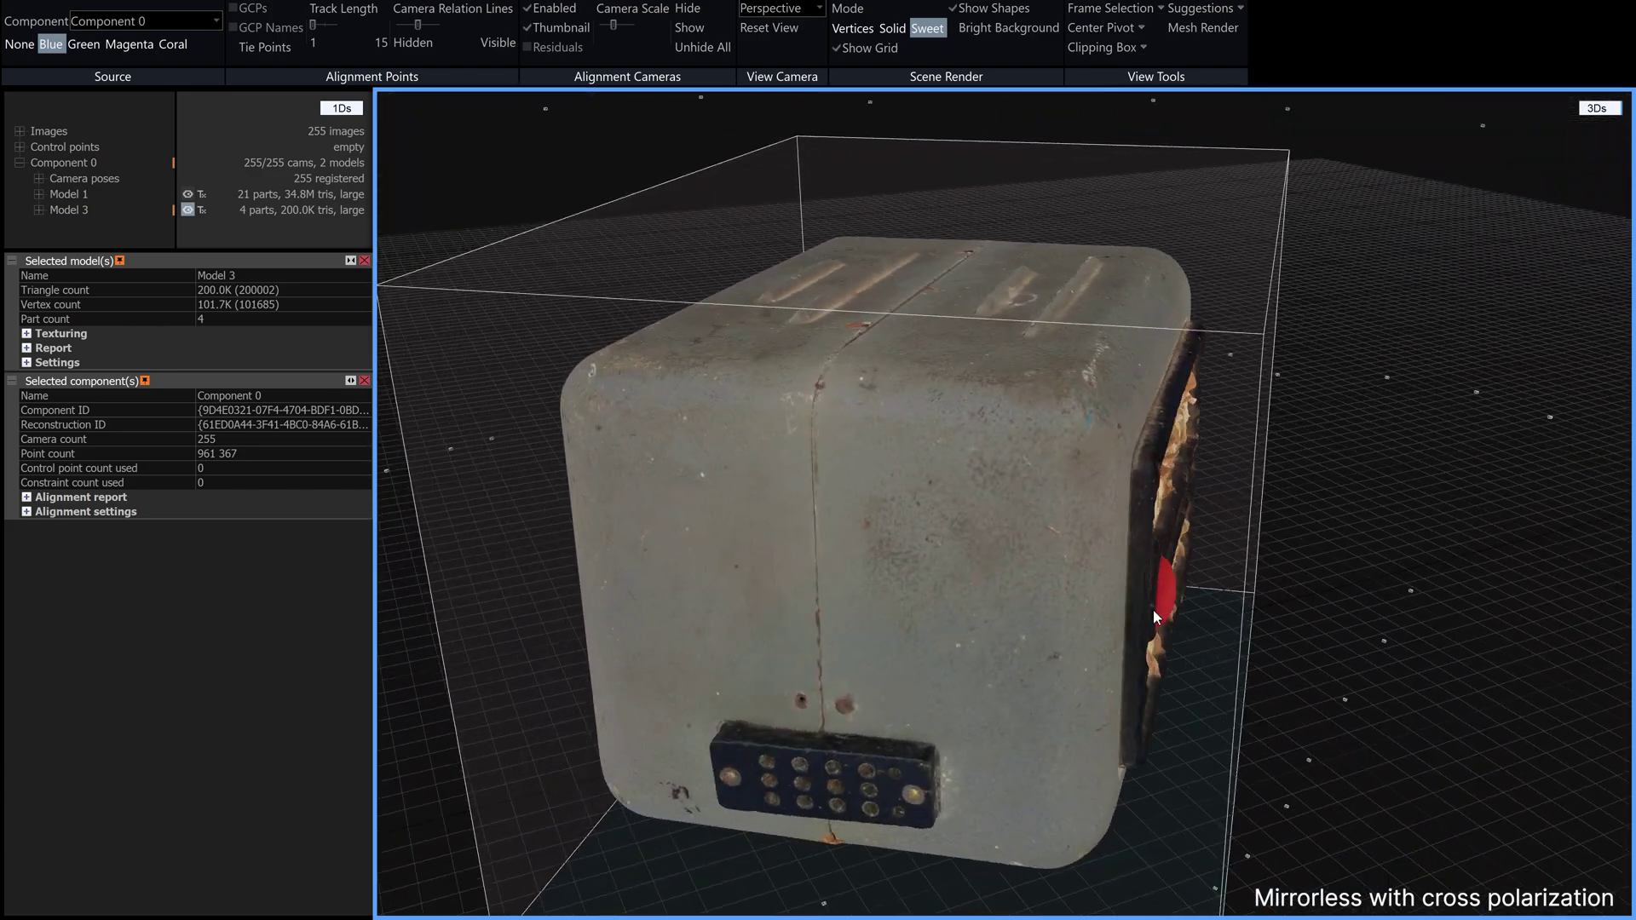
drag(1041, 433, 993, 478)
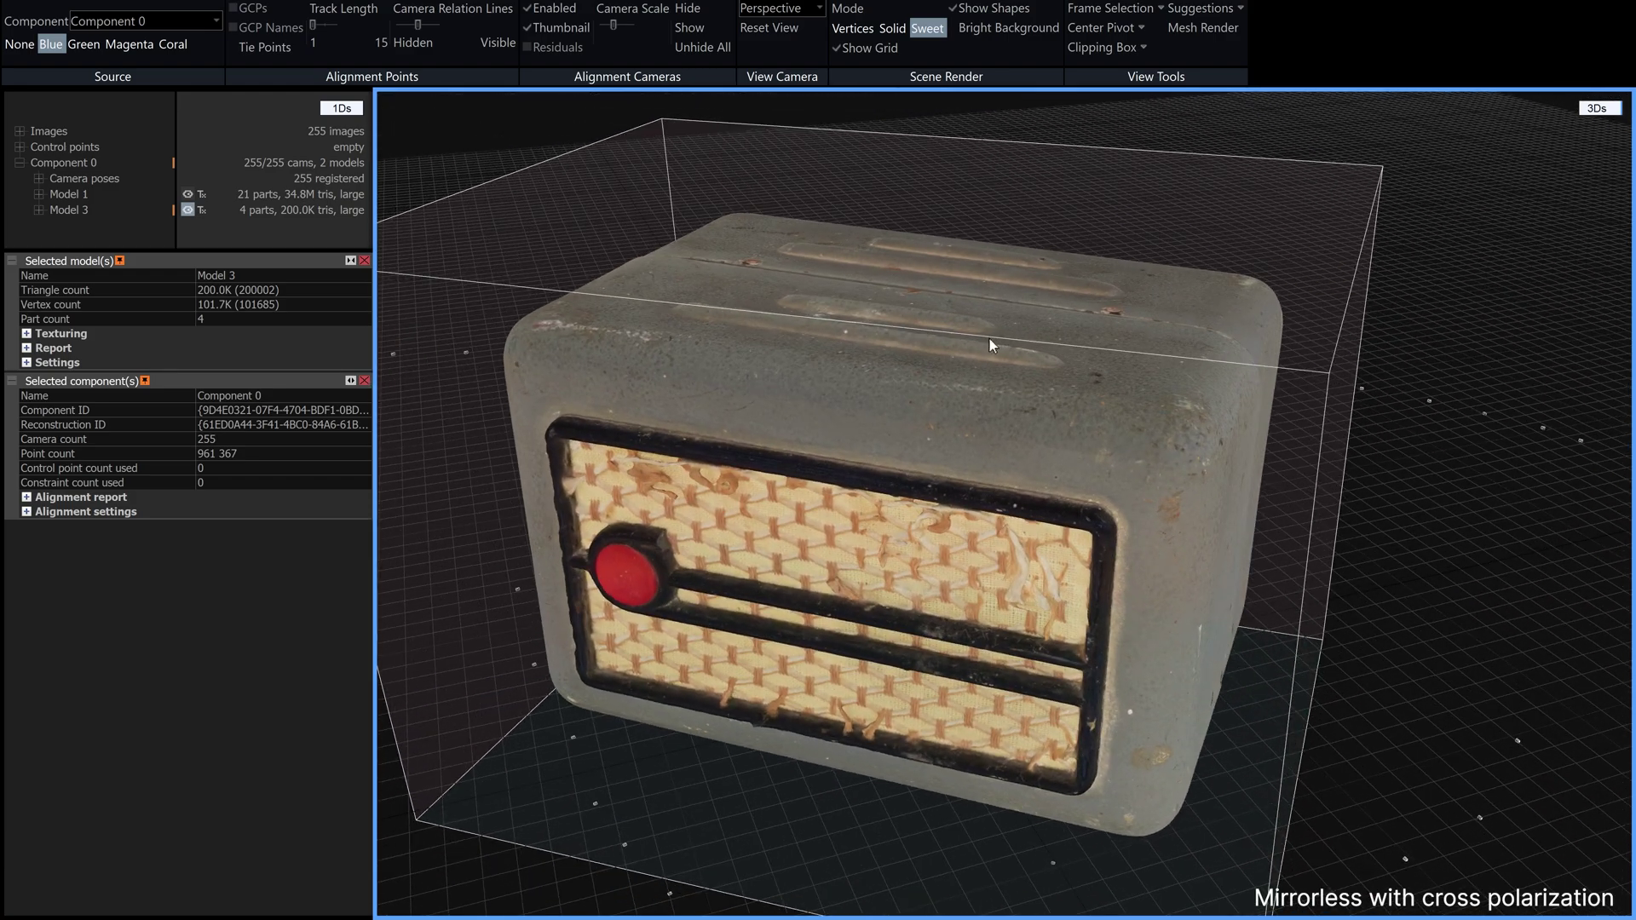
Step: Switch to the iphone Xpol Radio project, render Model 3 in Sweet mode and inspect the phone scan's texture
mouse_move(984, 918)
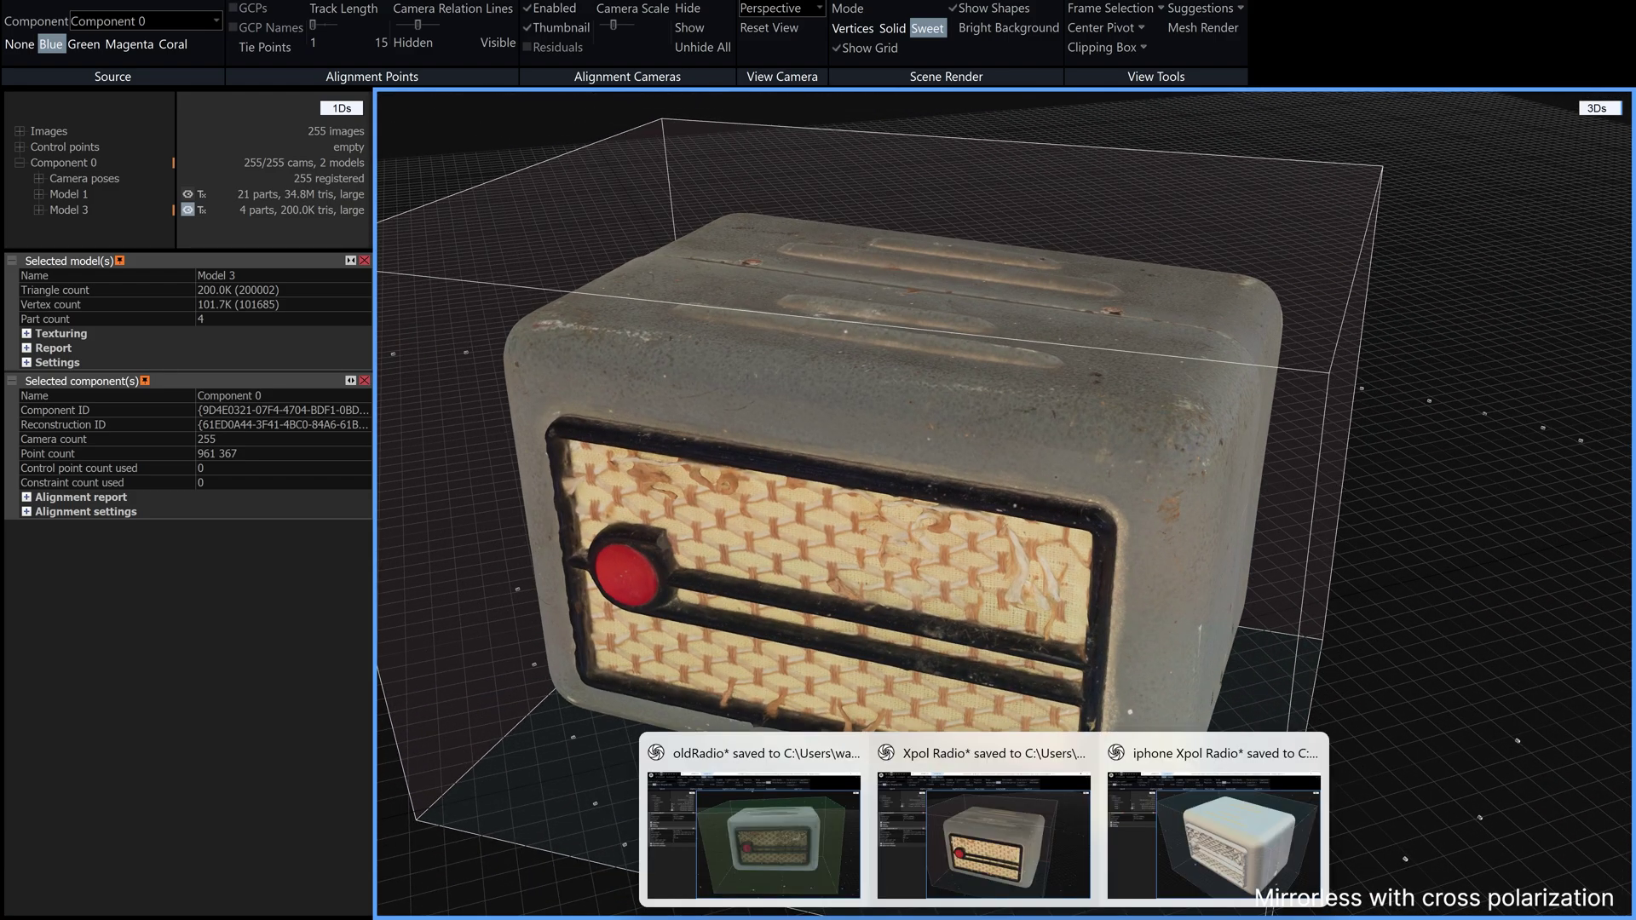
click(1198, 877)
drag(922, 508, 945, 513)
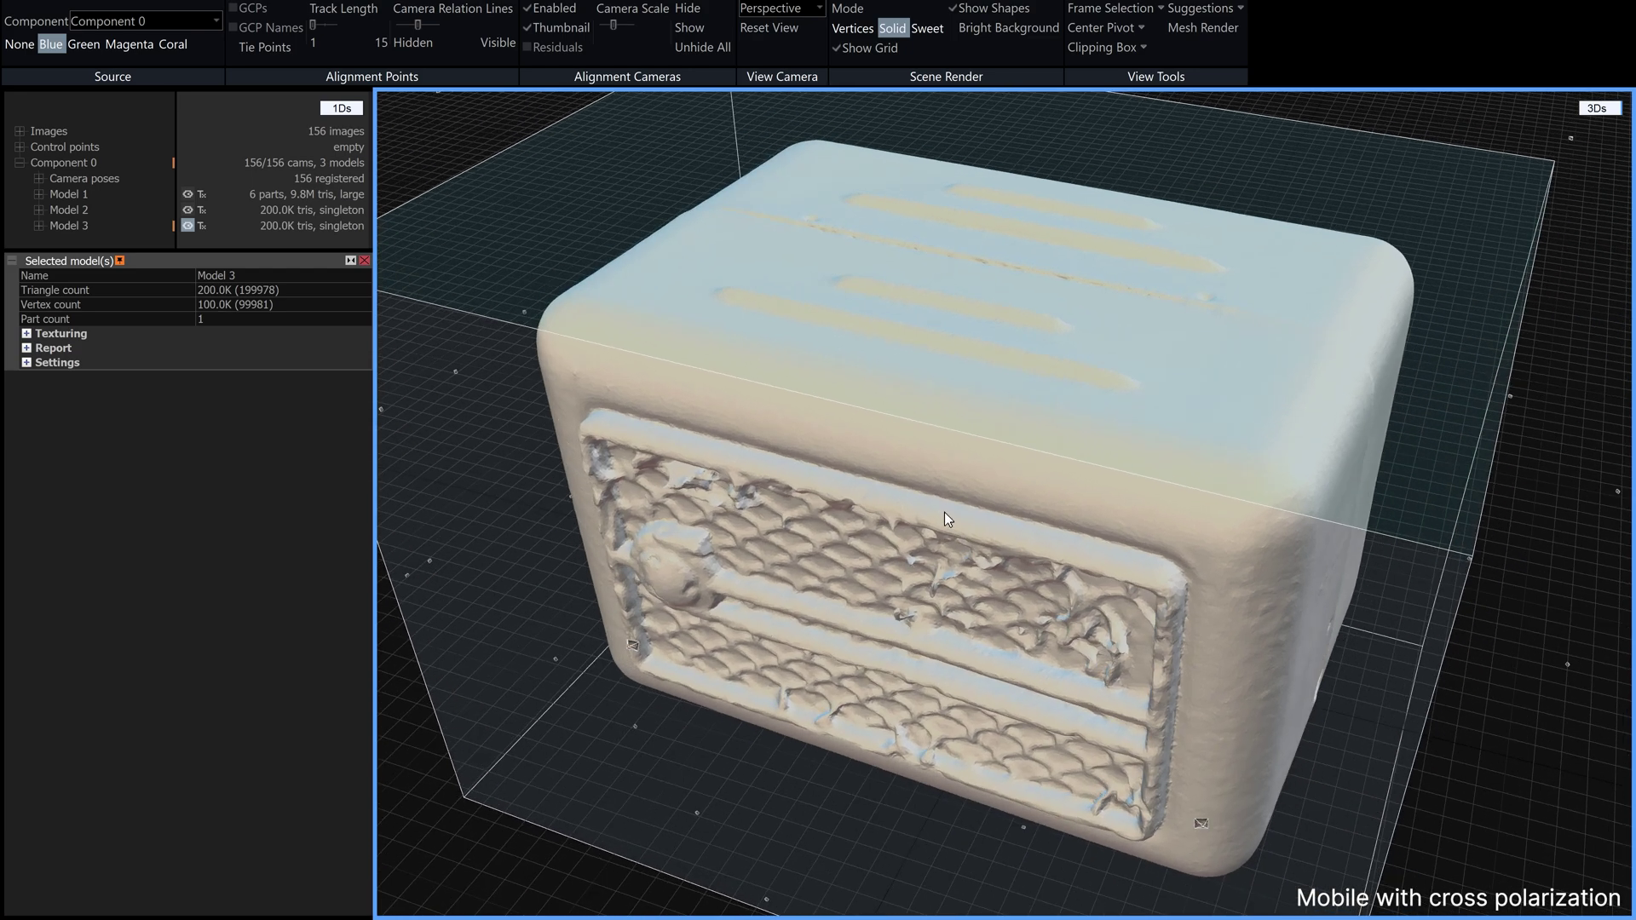
click(928, 33)
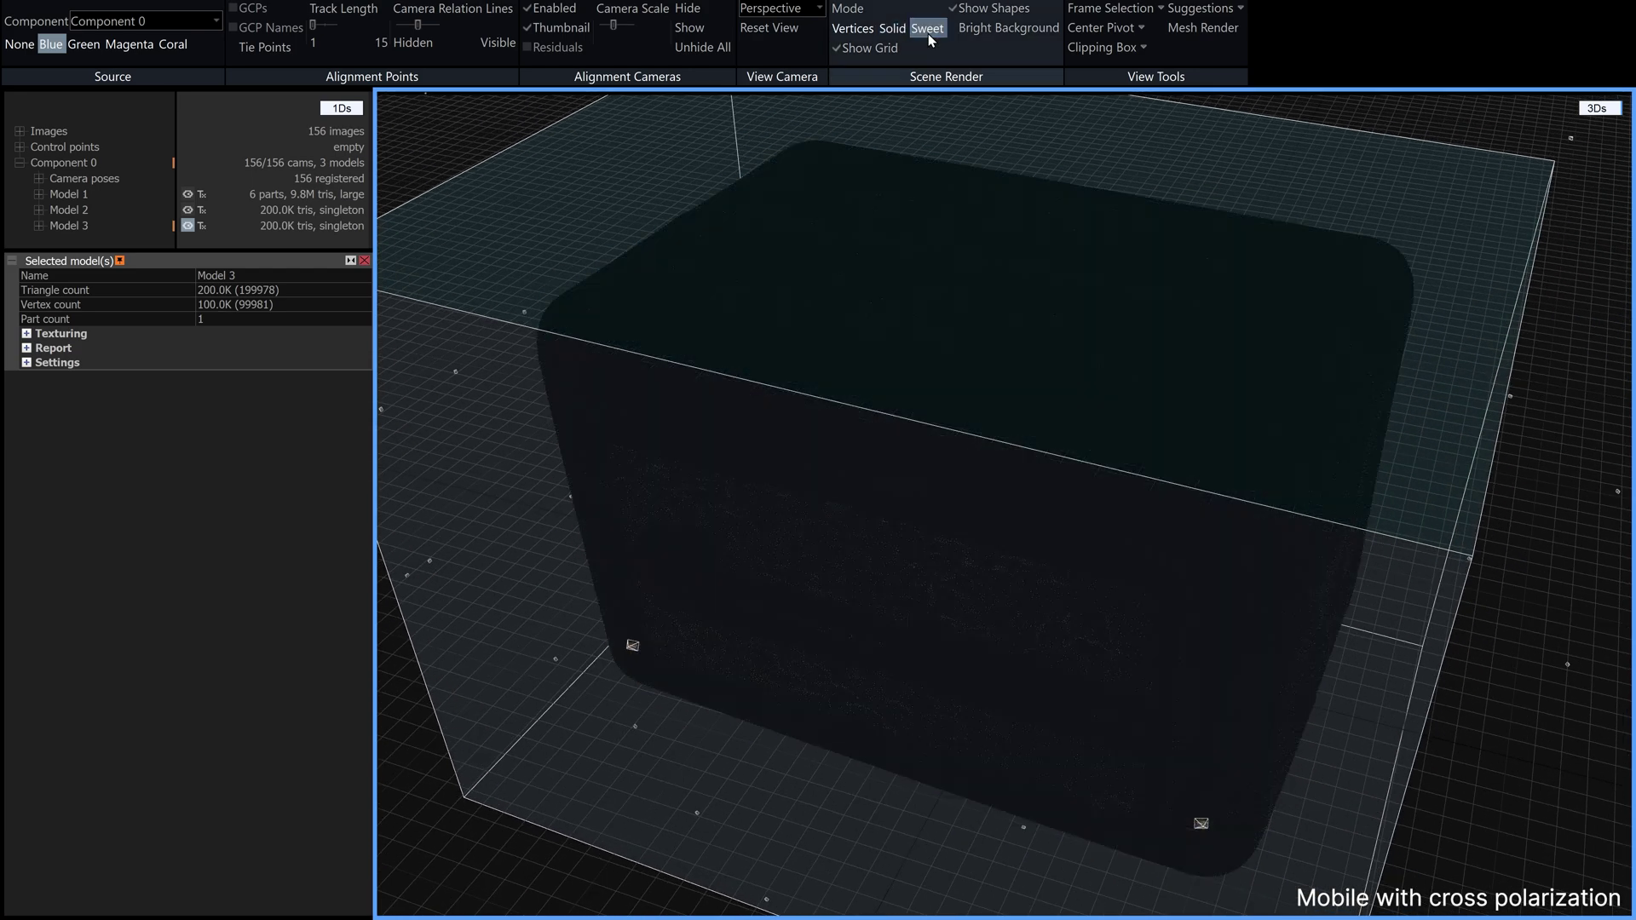
mouse_move(1176, 495)
mouse_down()
mouse_move(1143, 483)
mouse_move(1271, 479)
mouse_move(1169, 478)
mouse_move(1196, 481)
mouse_up()
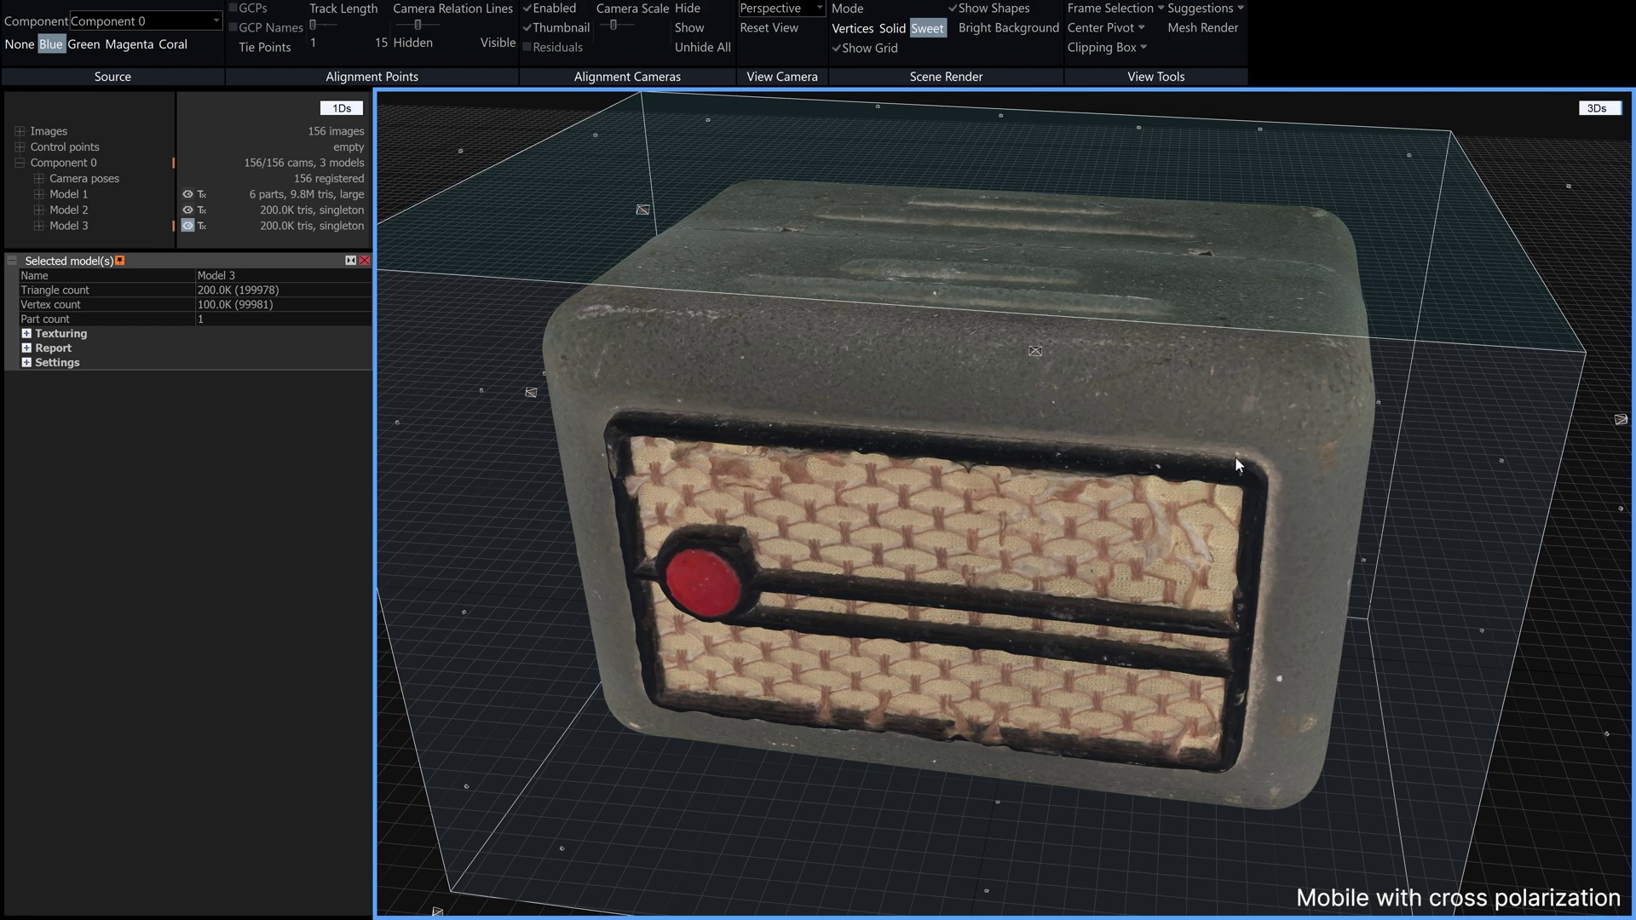
drag(1227, 438, 1194, 442)
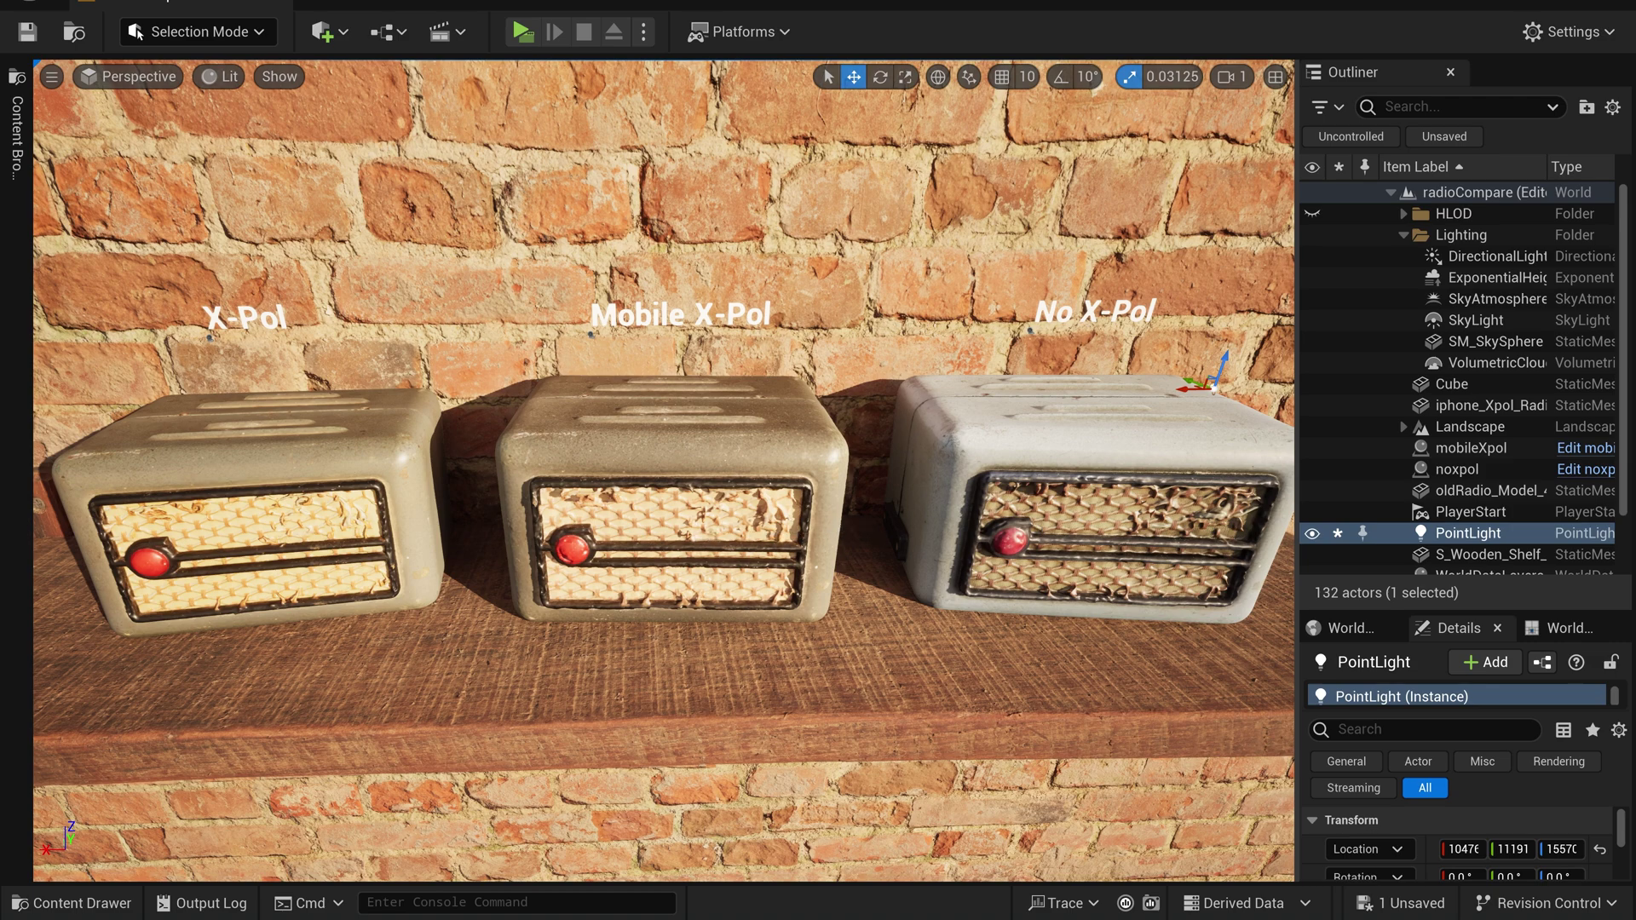
Step: Switch to the radioCompare level in Unreal Editor and compare the three labelled radios on the shelf from several angles
mouse_move(665, 498)
alt+mouse_down()
mouse_move(886, 494)
mouse_move(690, 498)
alt+mouse_up()
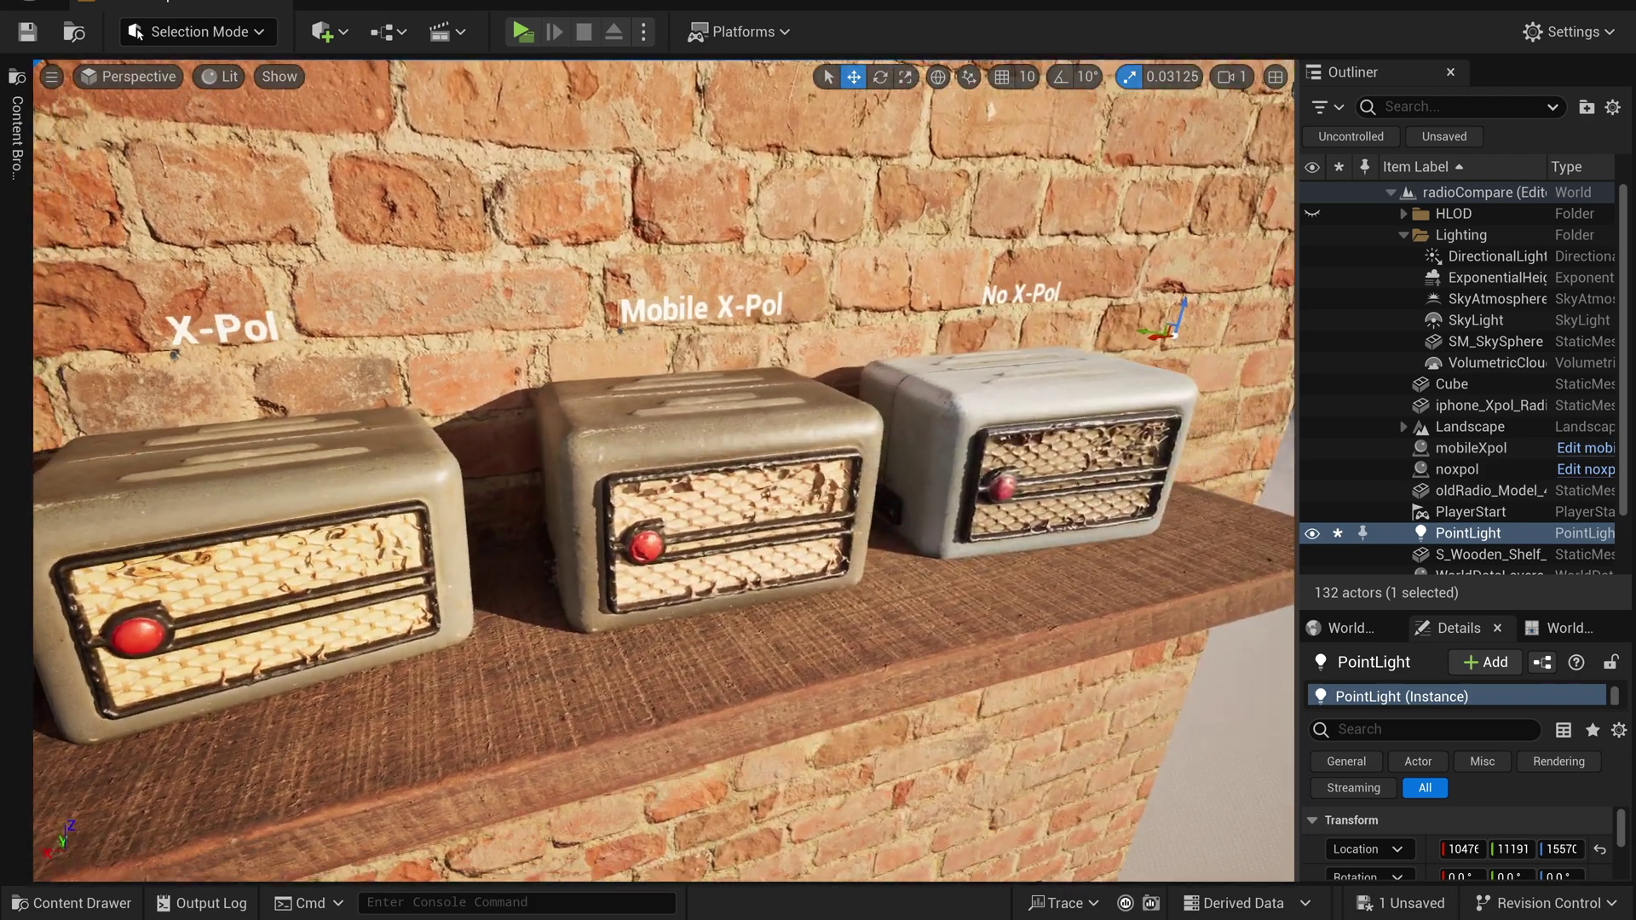
alt+drag(588, 545, 496, 654)
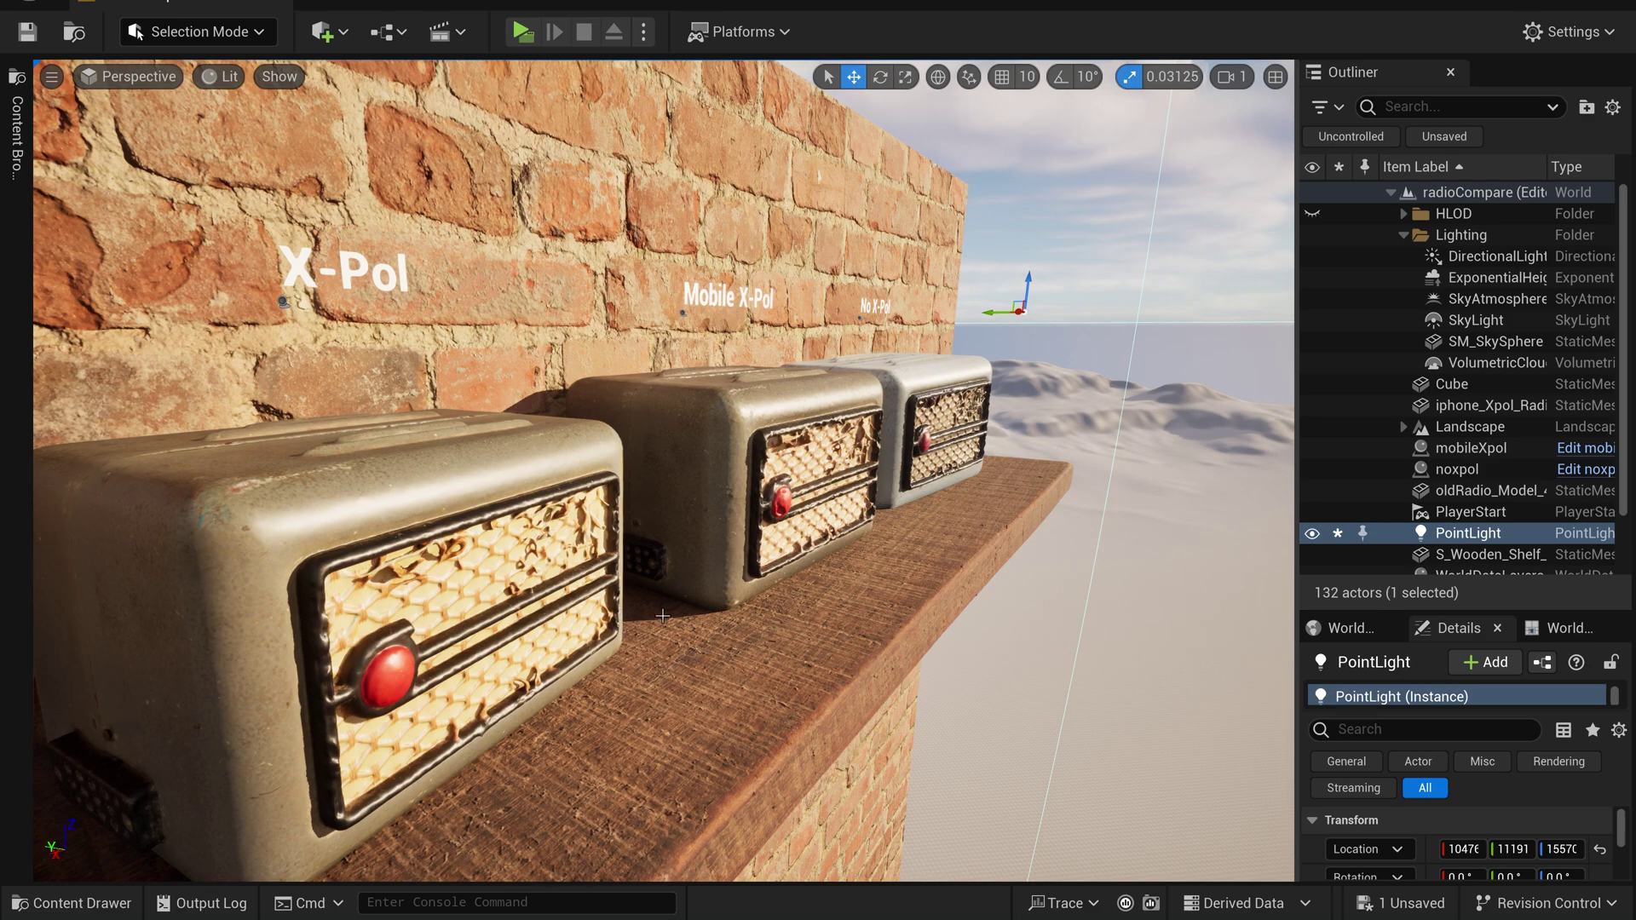
alt+drag(545, 545, 915, 610)
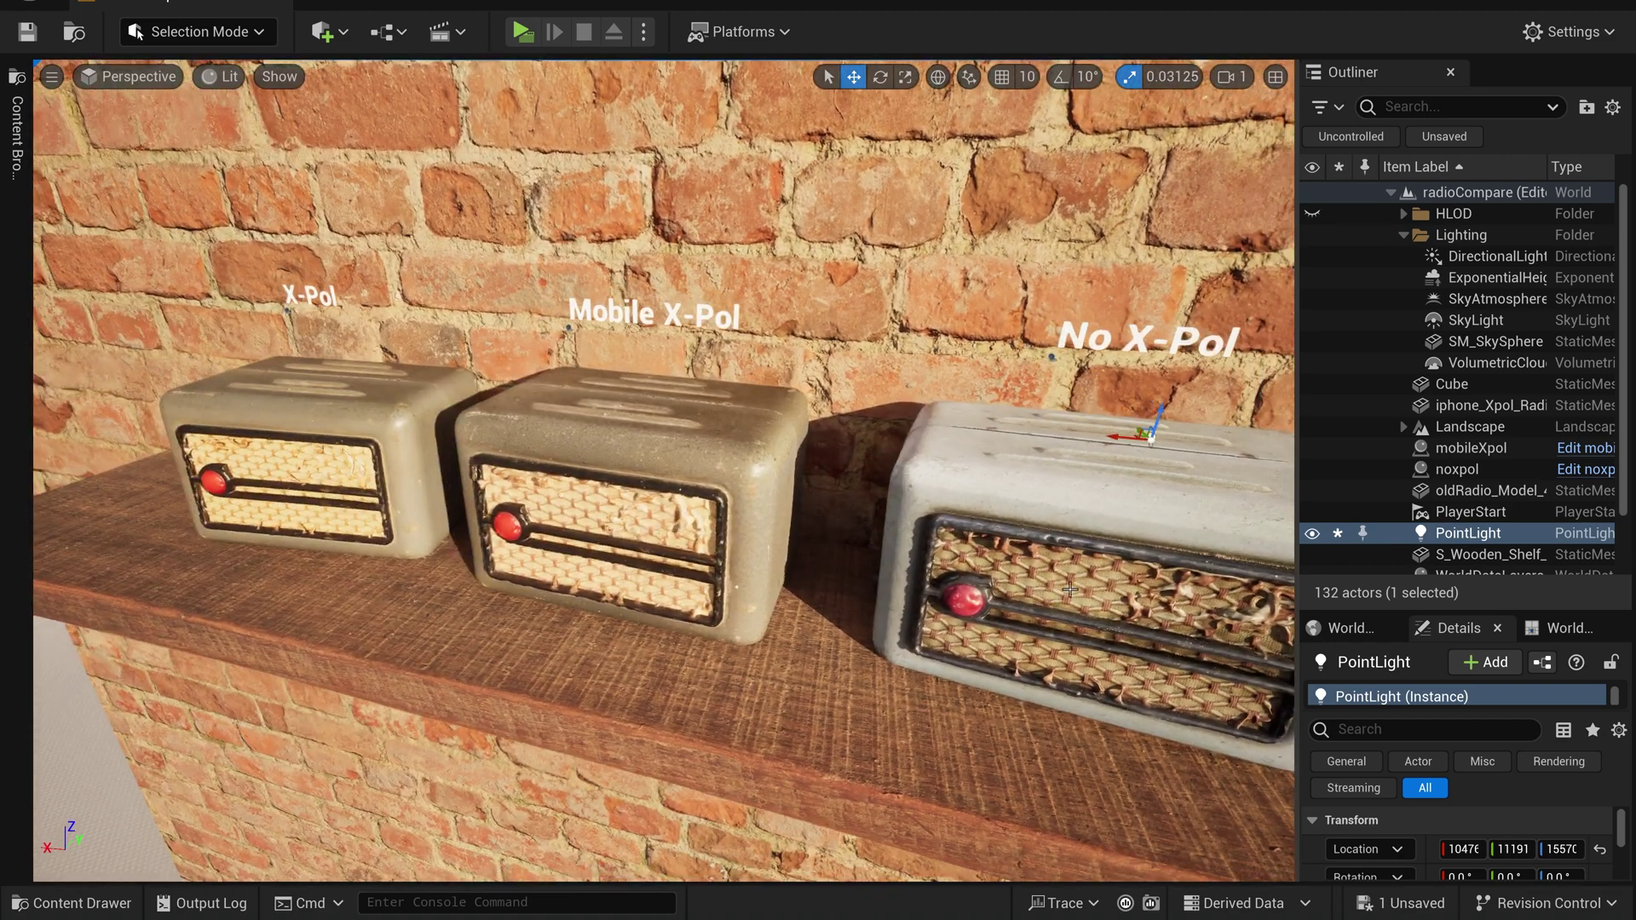
alt+drag(1084, 605, 1203, 640)
alt+drag(861, 366, 924, 440)
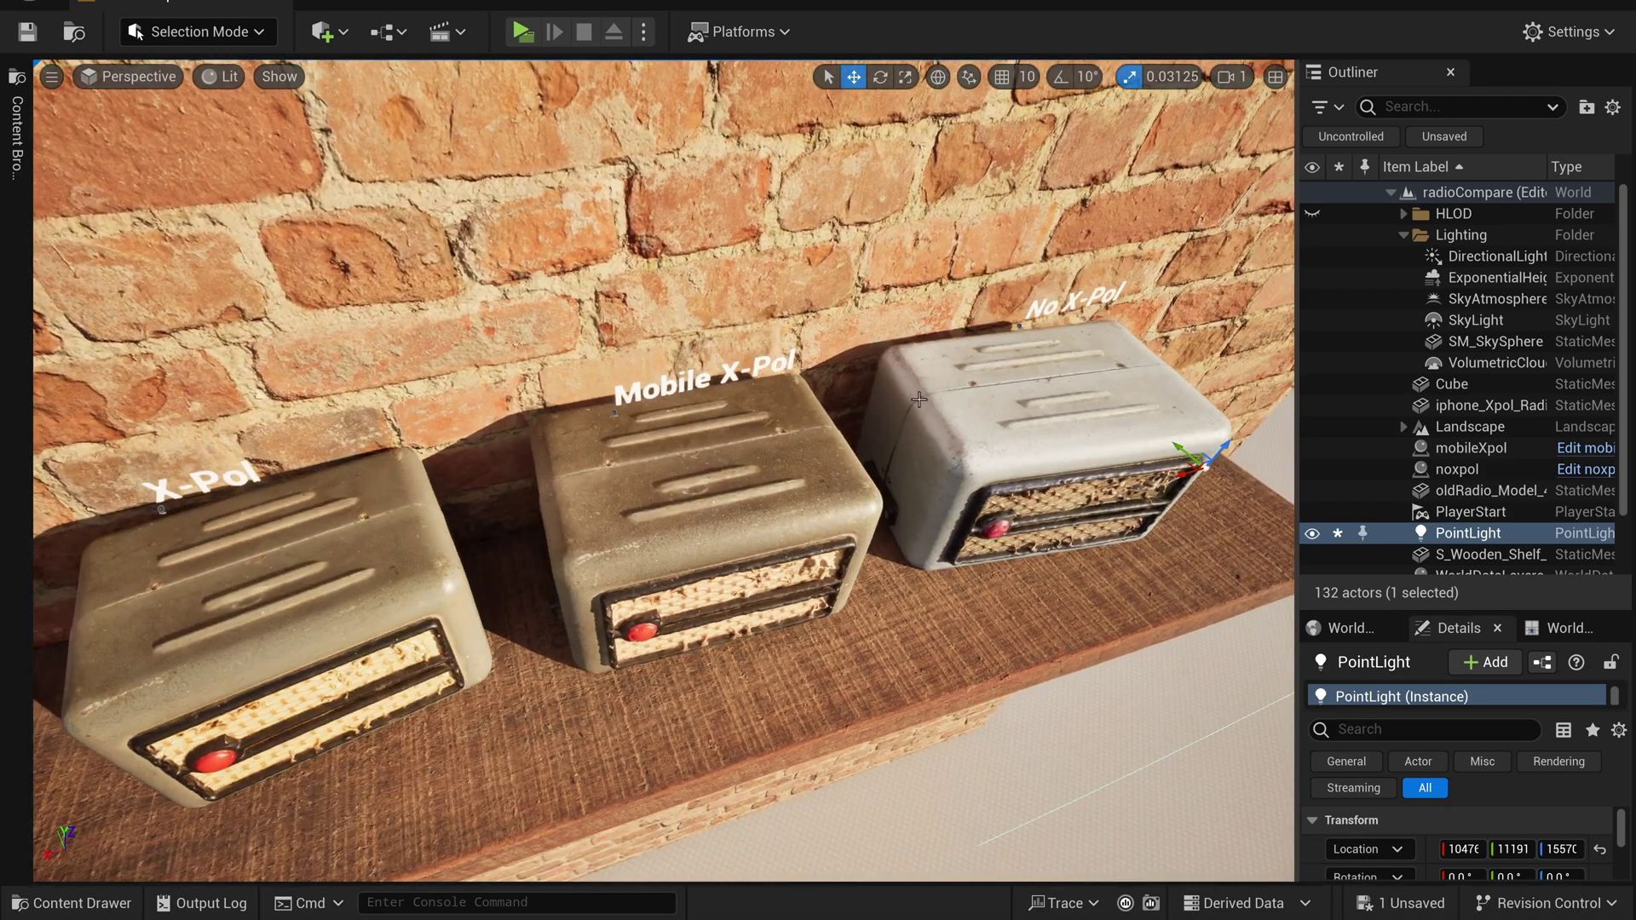
alt+drag(942, 515, 833, 390)
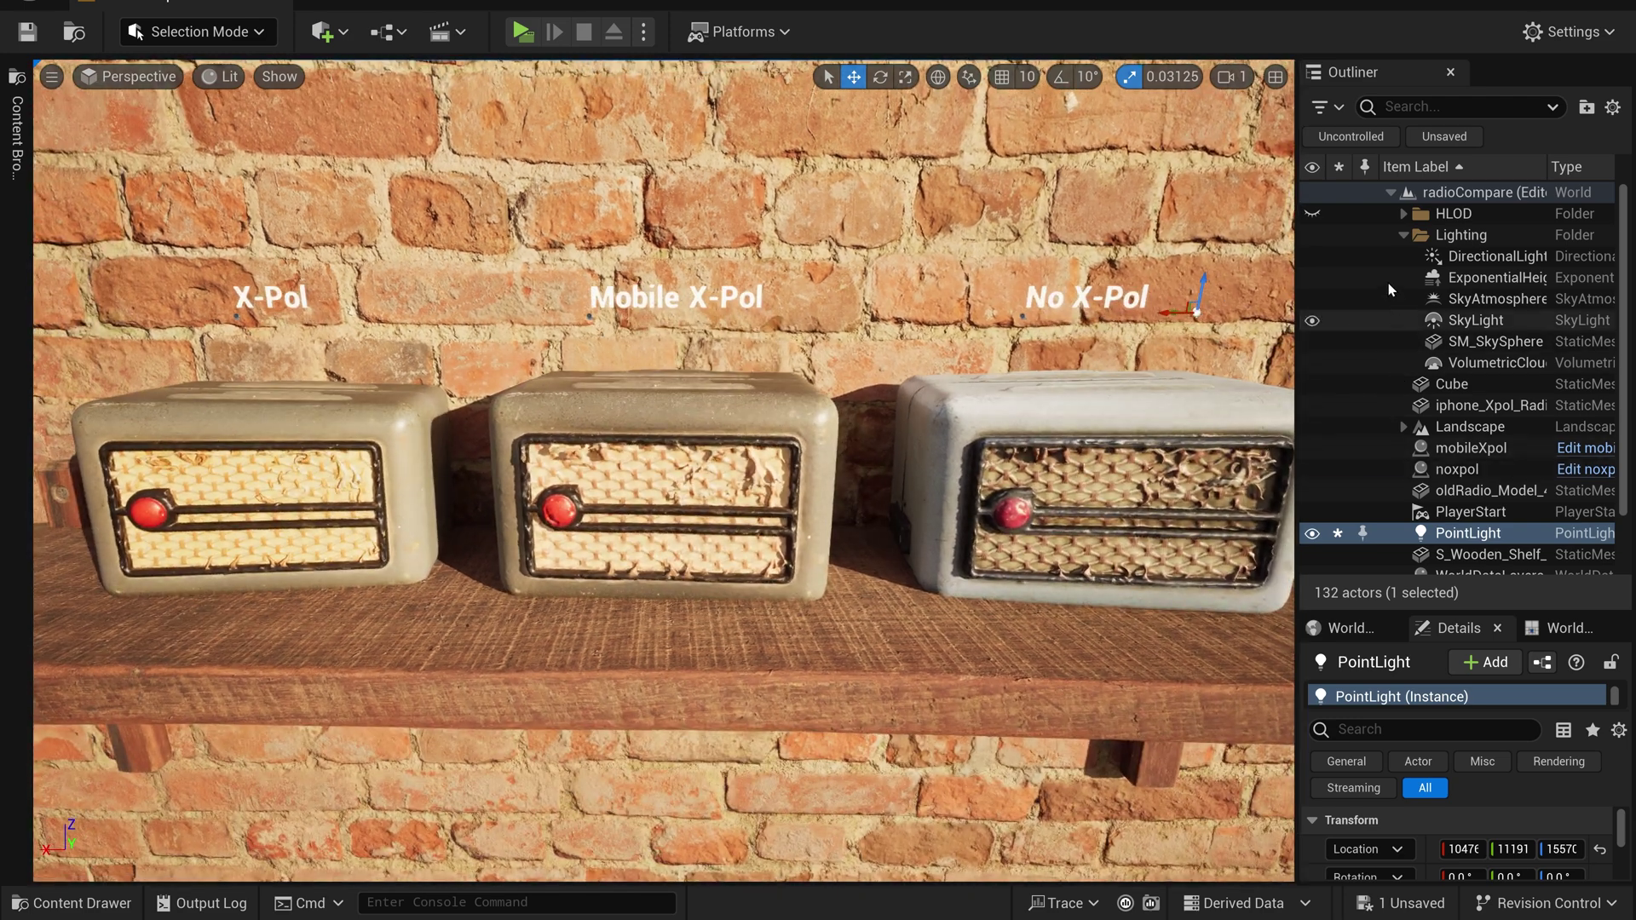
Step: Hide the directional light and slide the point light along the shelf from the No X-Pol radio to the X-Pol radio
click(1312, 257)
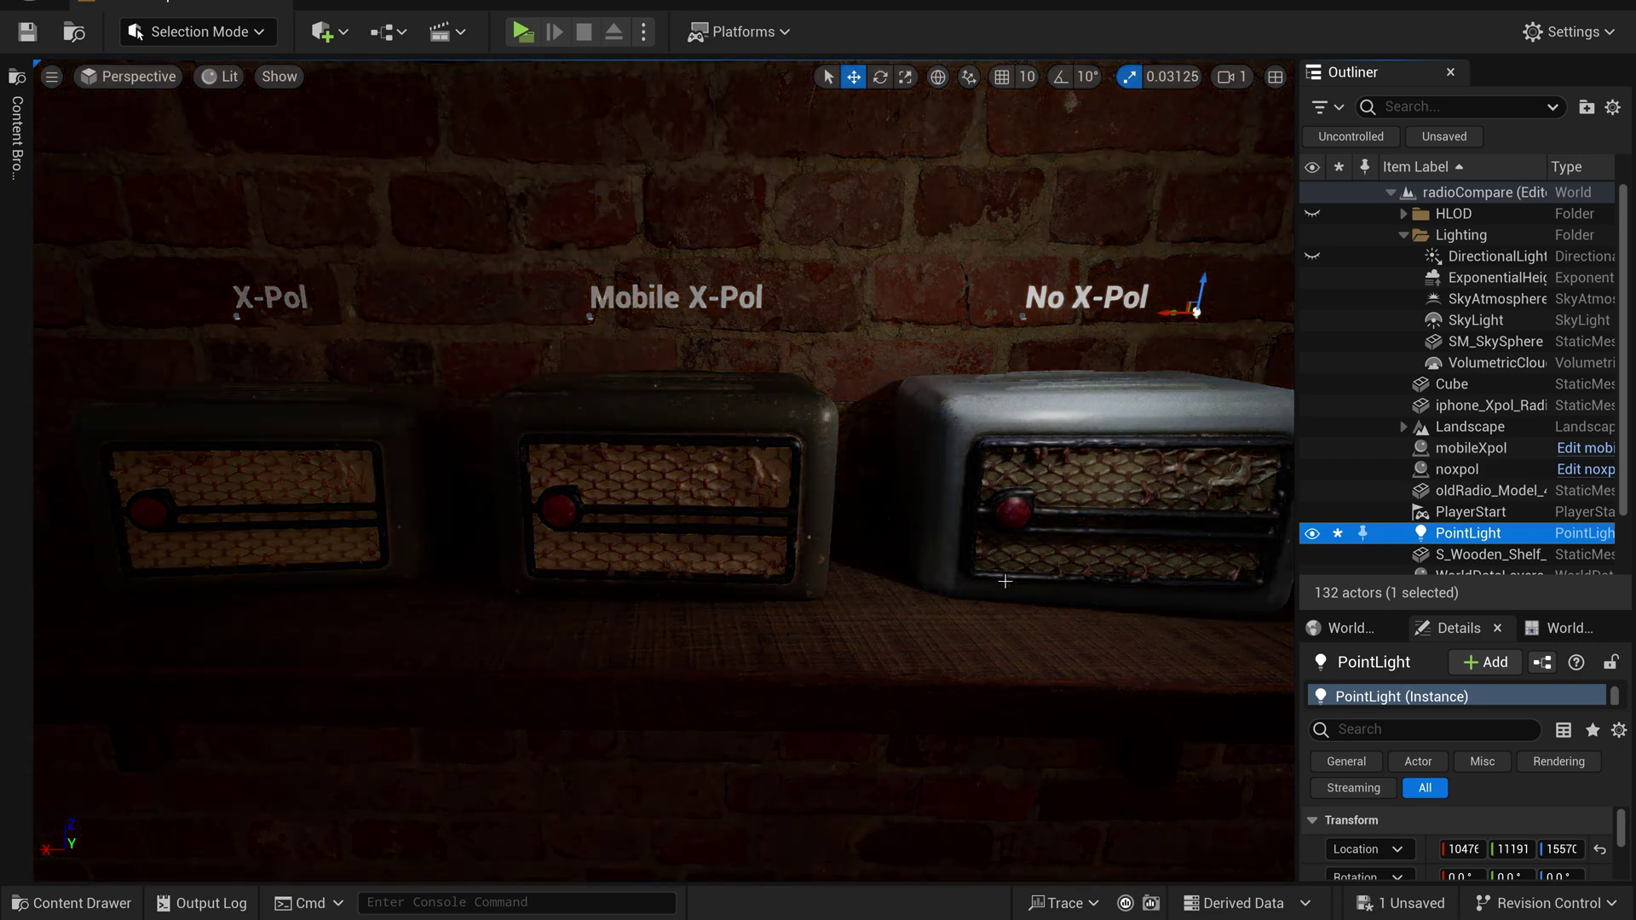
right_drag(1261, 475, 1261, 475)
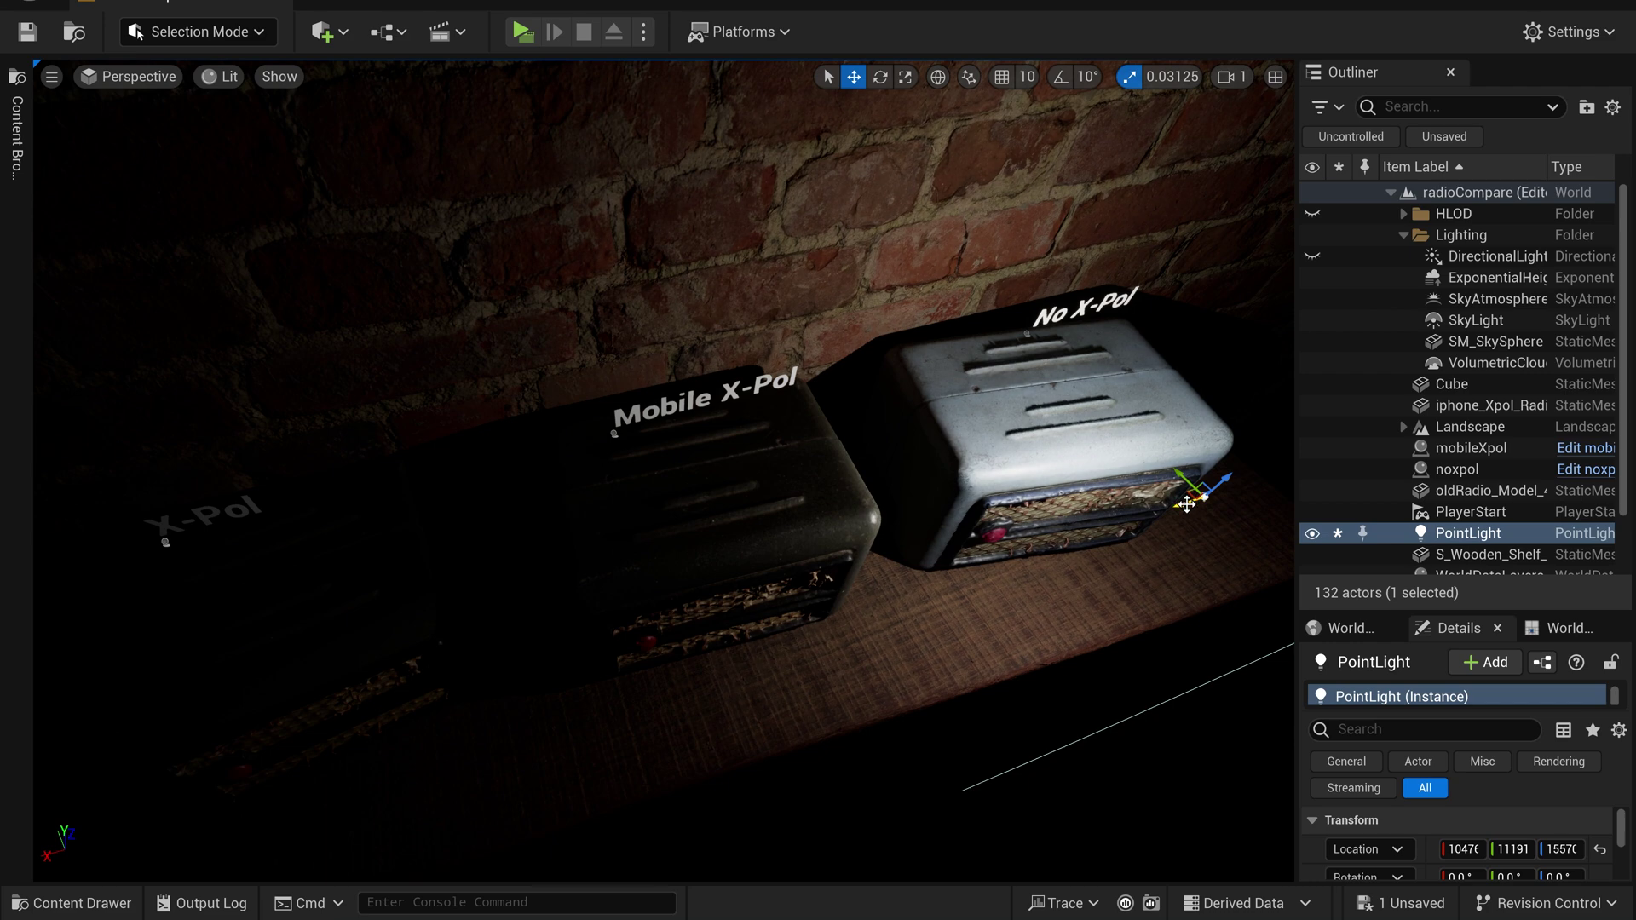
drag(1191, 497, 942, 579)
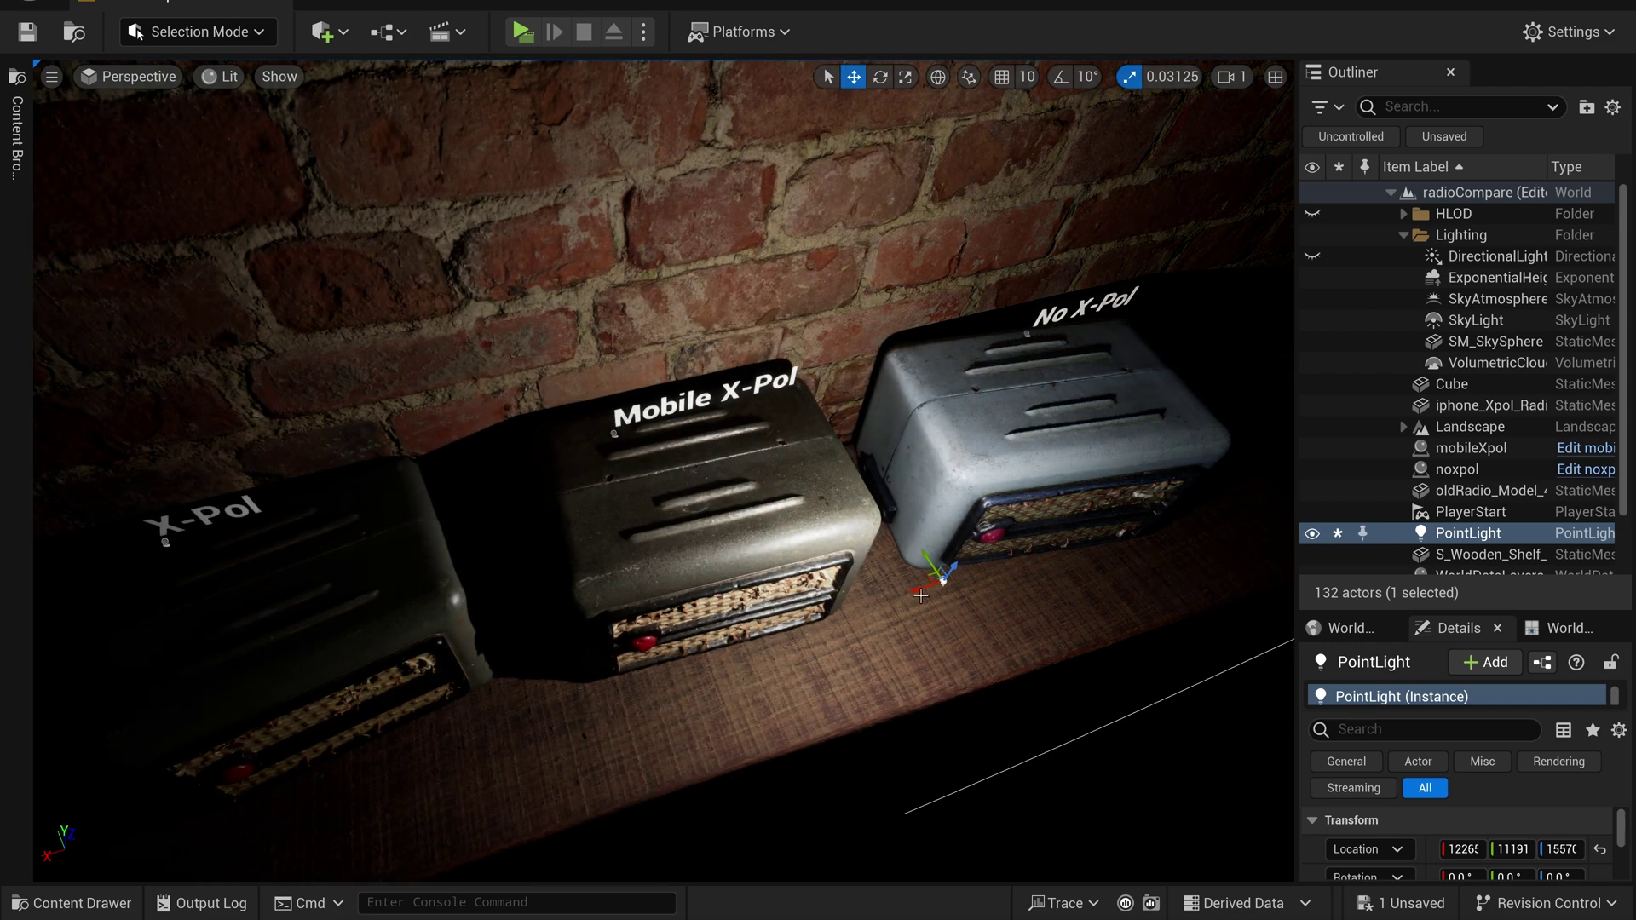
drag(931, 587, 1069, 545)
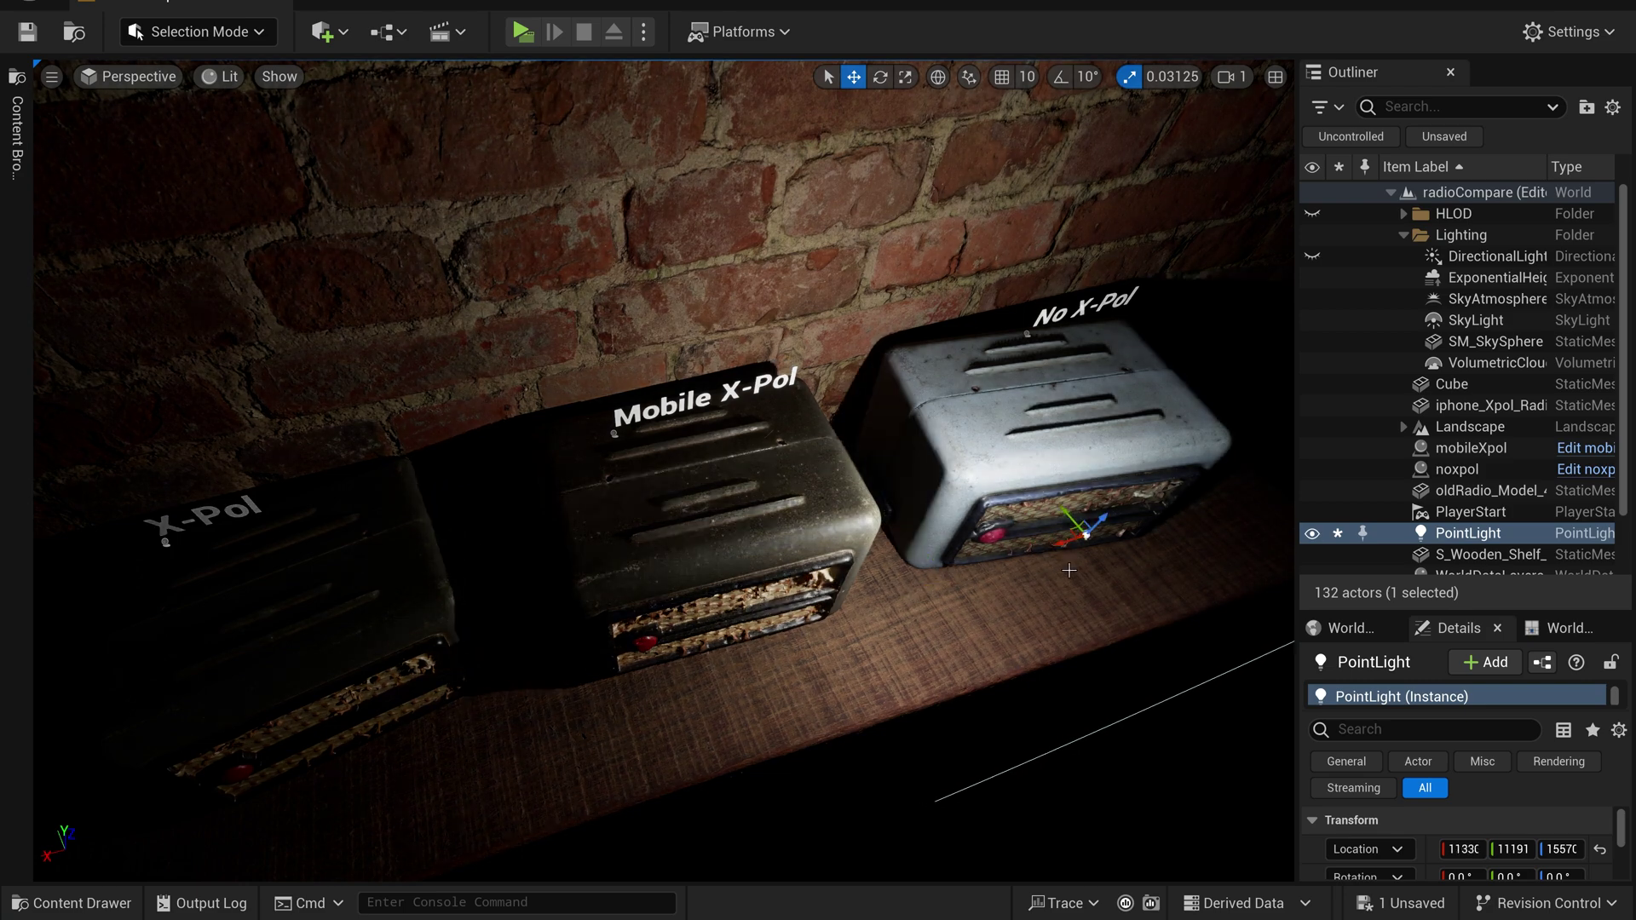
right_drag(1068, 569, 1069, 570)
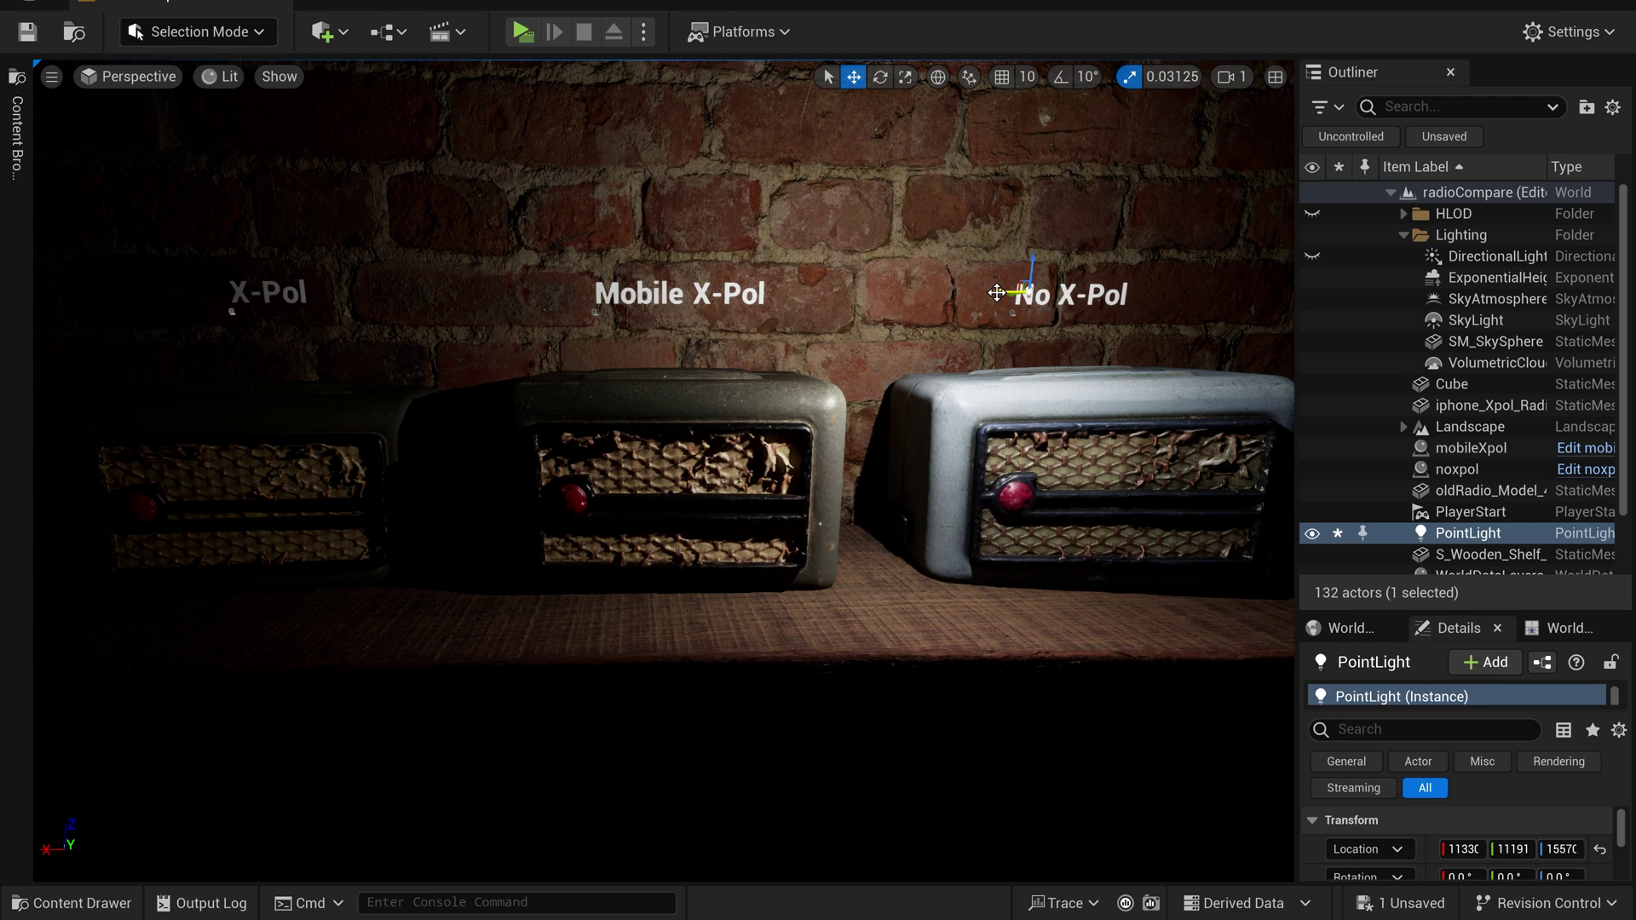
drag(997, 293, 354, 289)
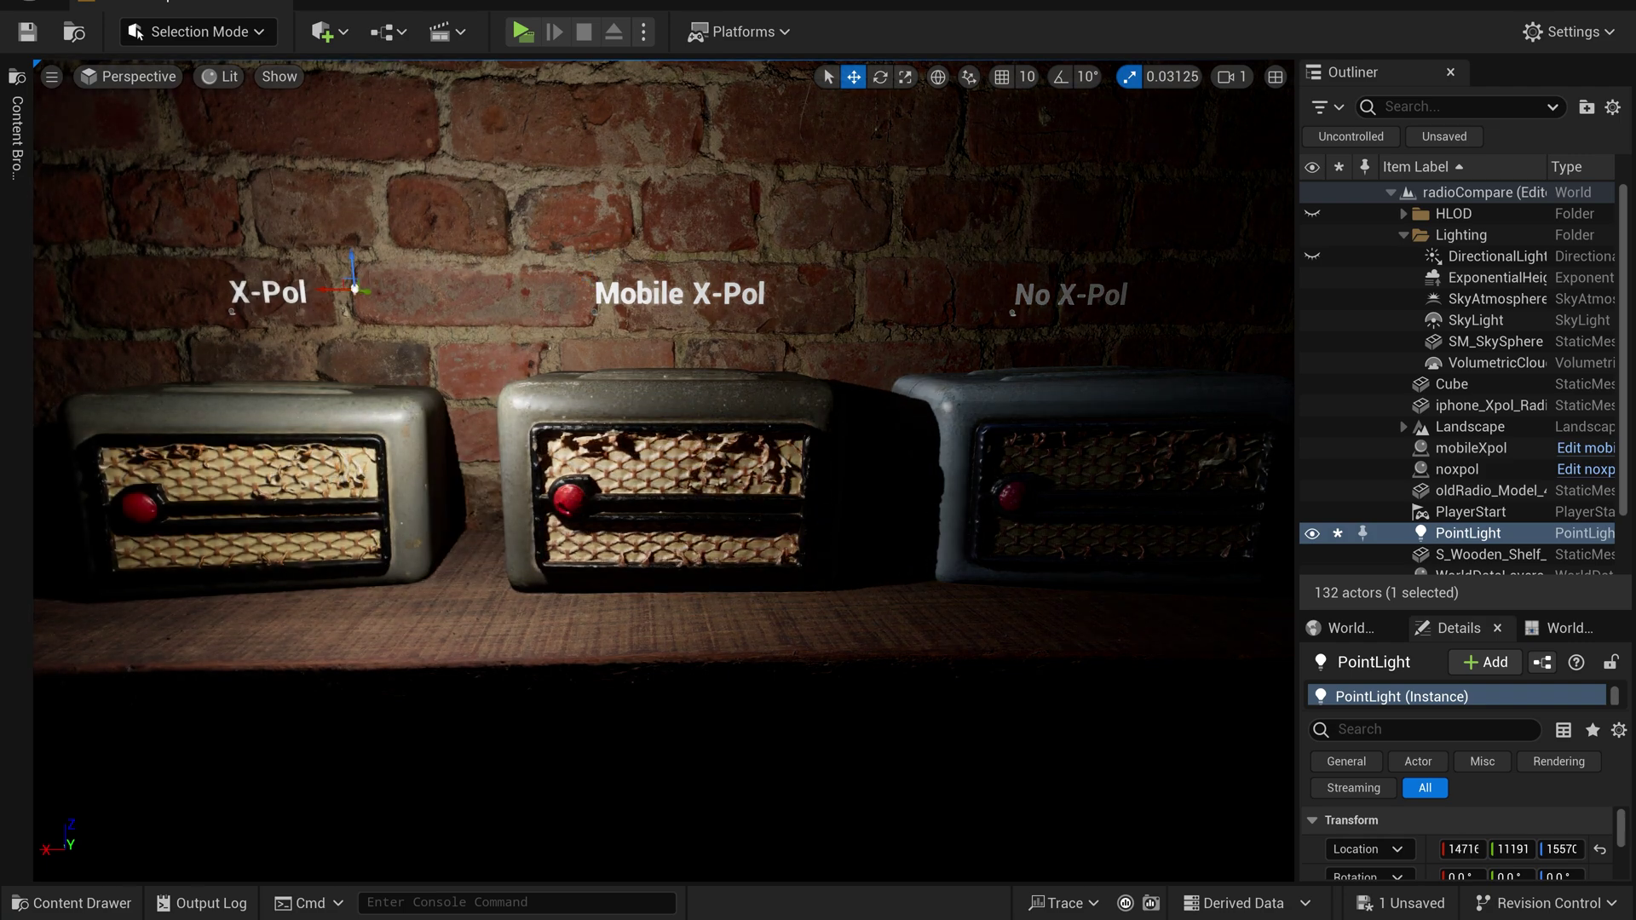
Step: Examine how the point light falls on the X-Pol and Mobile X-Pol radios from the shelf's end and front
alt+drag(663, 470, 865, 503)
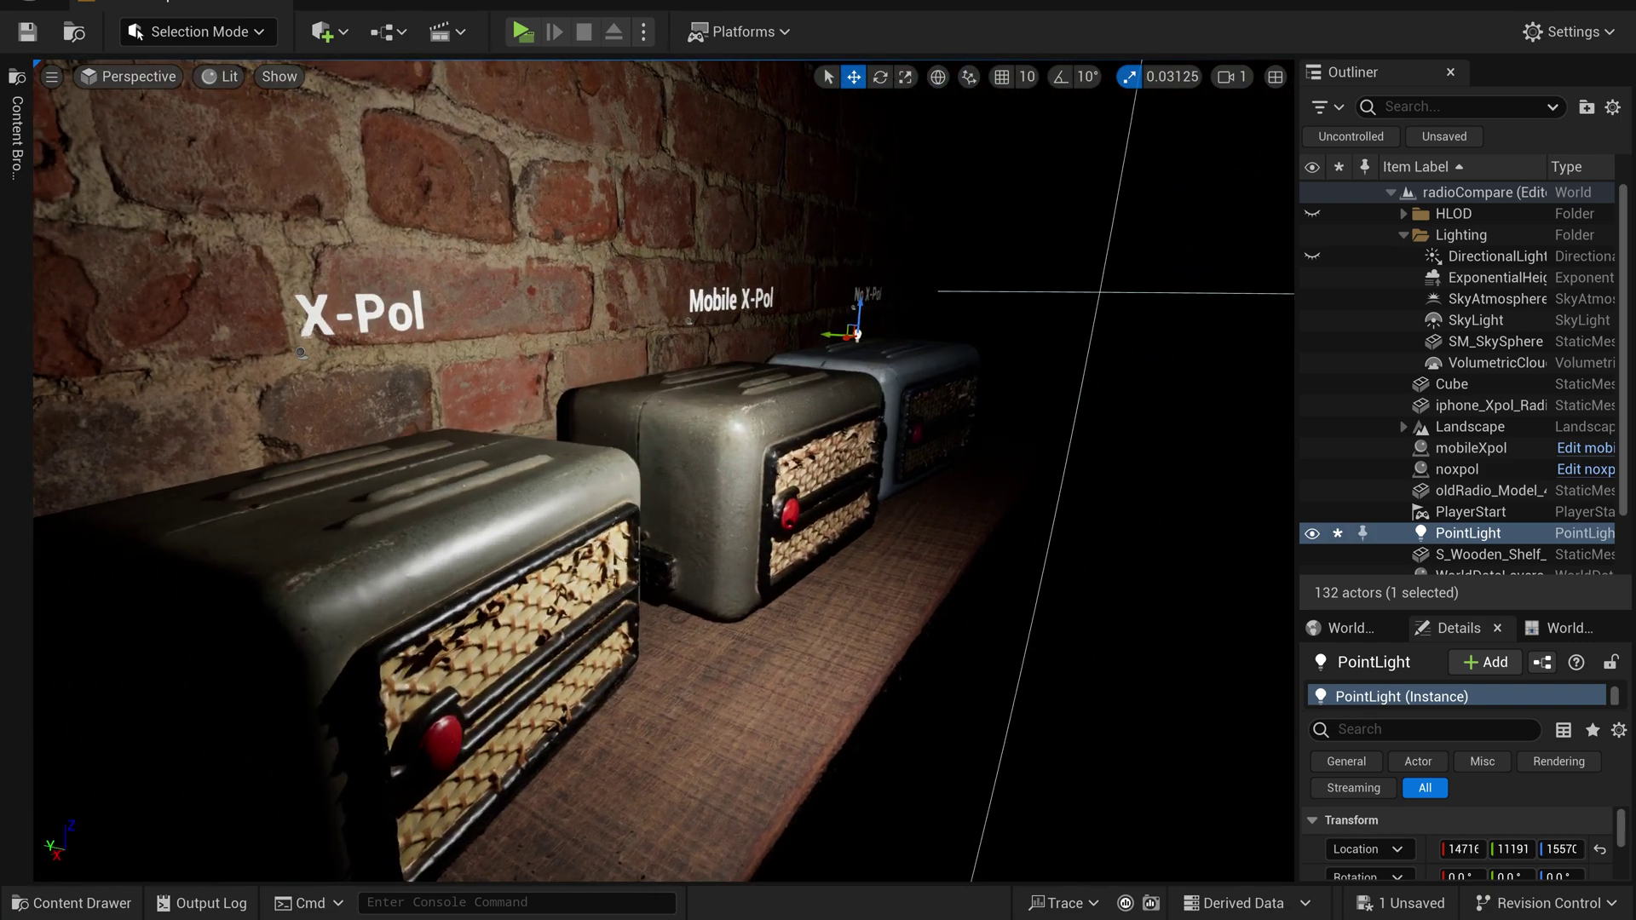
alt+right_drag(664, 470, 537, 470)
right_drag(722, 471, 716, 470)
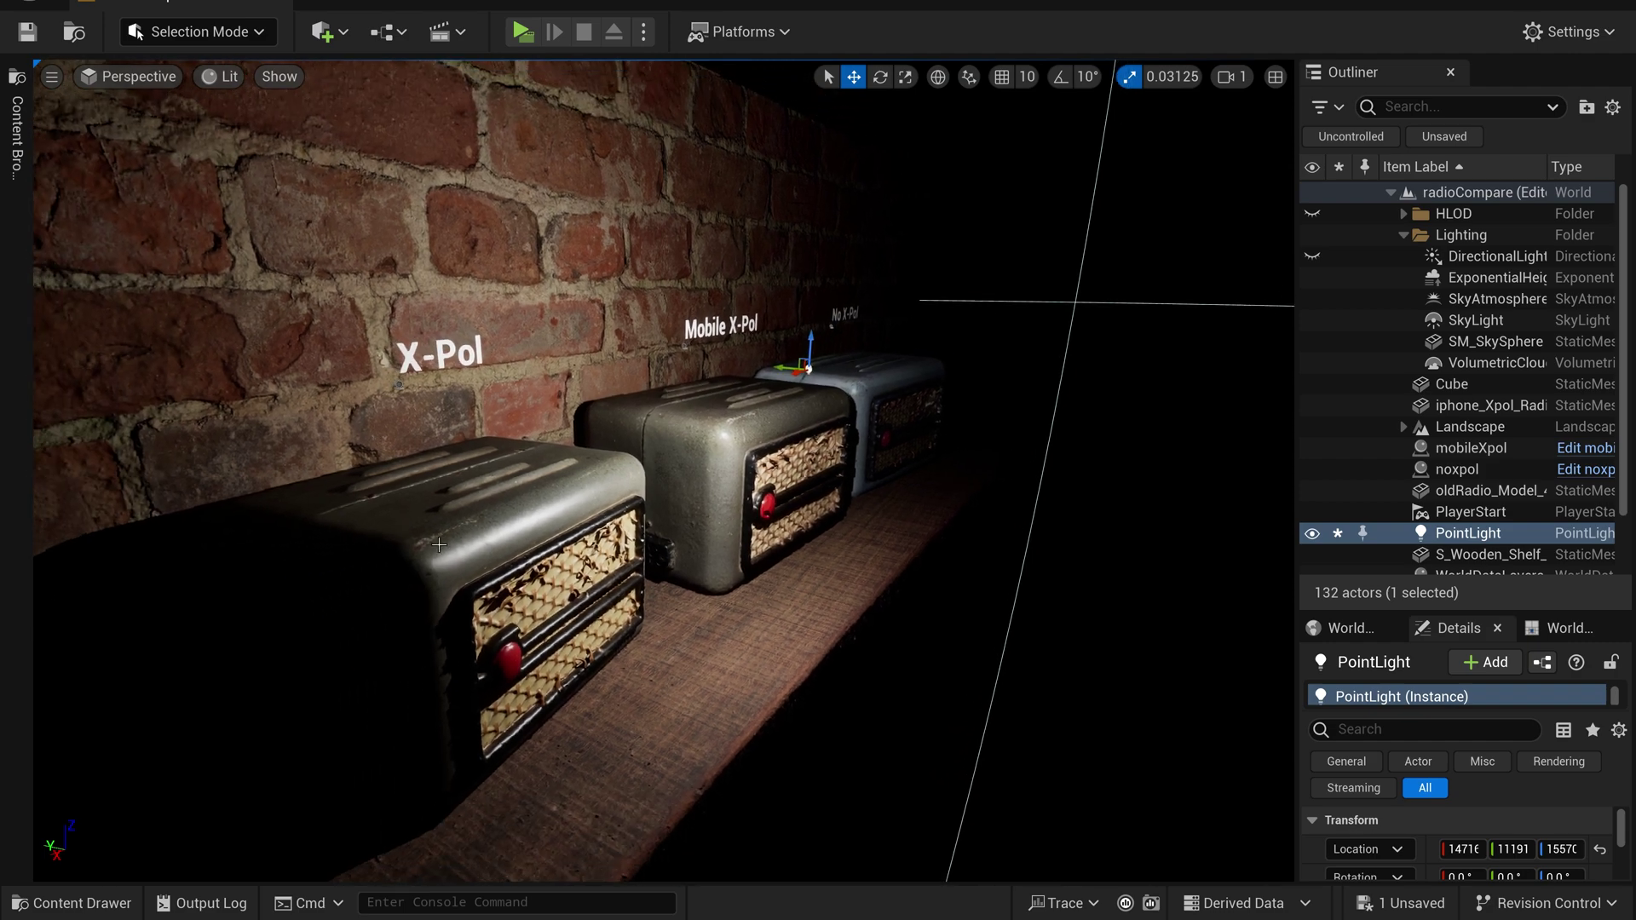
alt+drag(439, 545, 396, 585)
right_drag(464, 544, 477, 551)
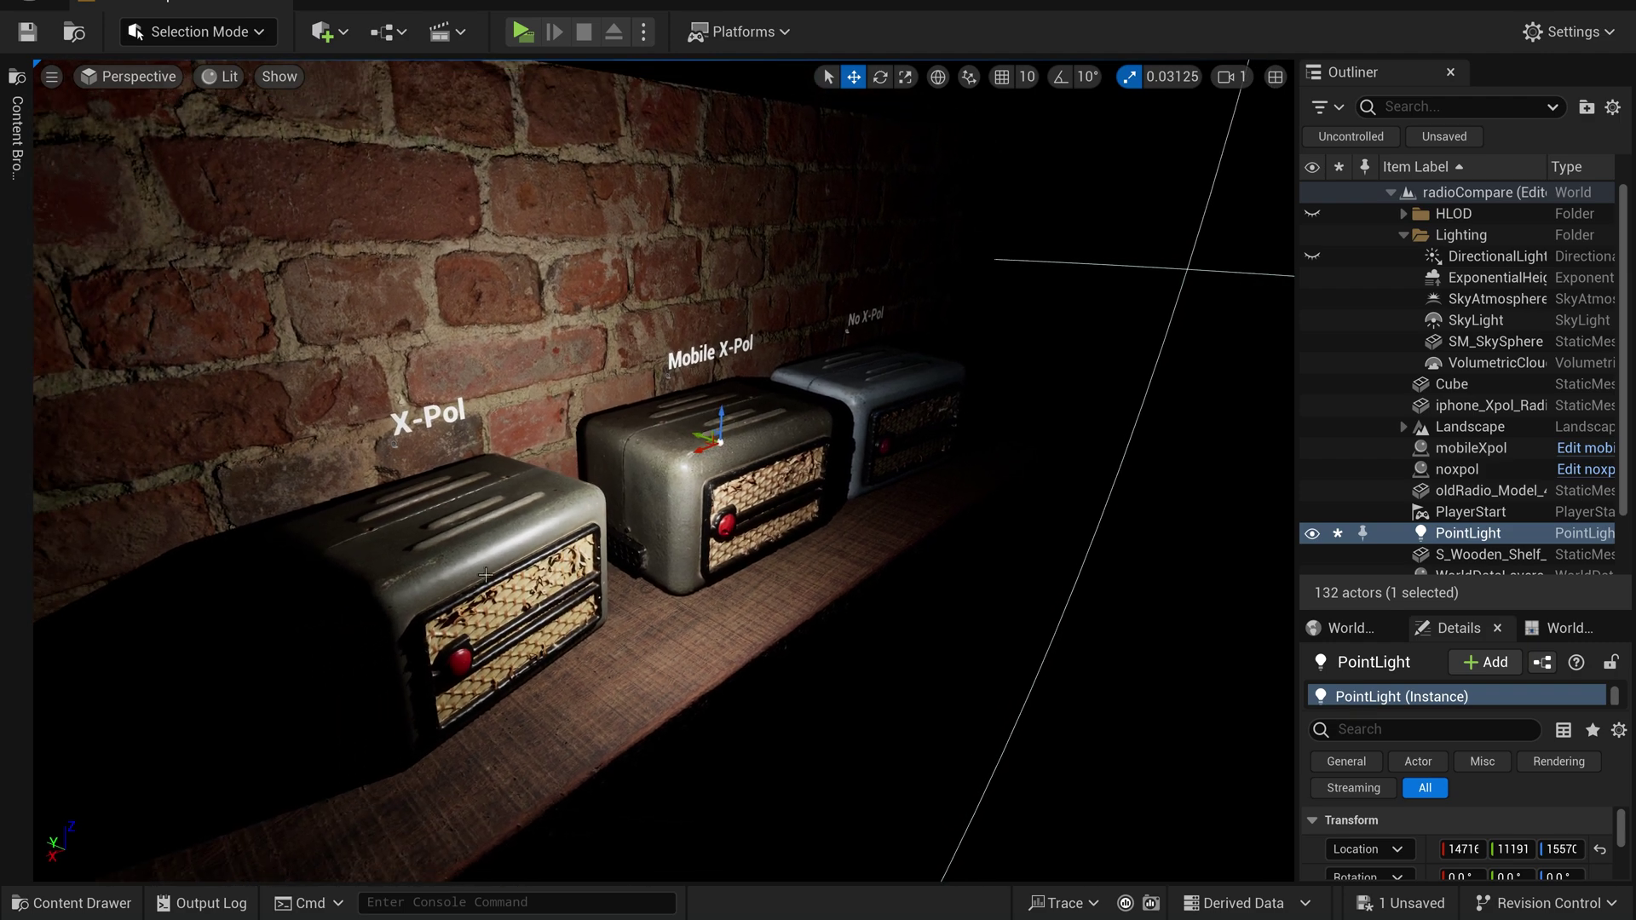
alt+drag(486, 574, 339, 542)
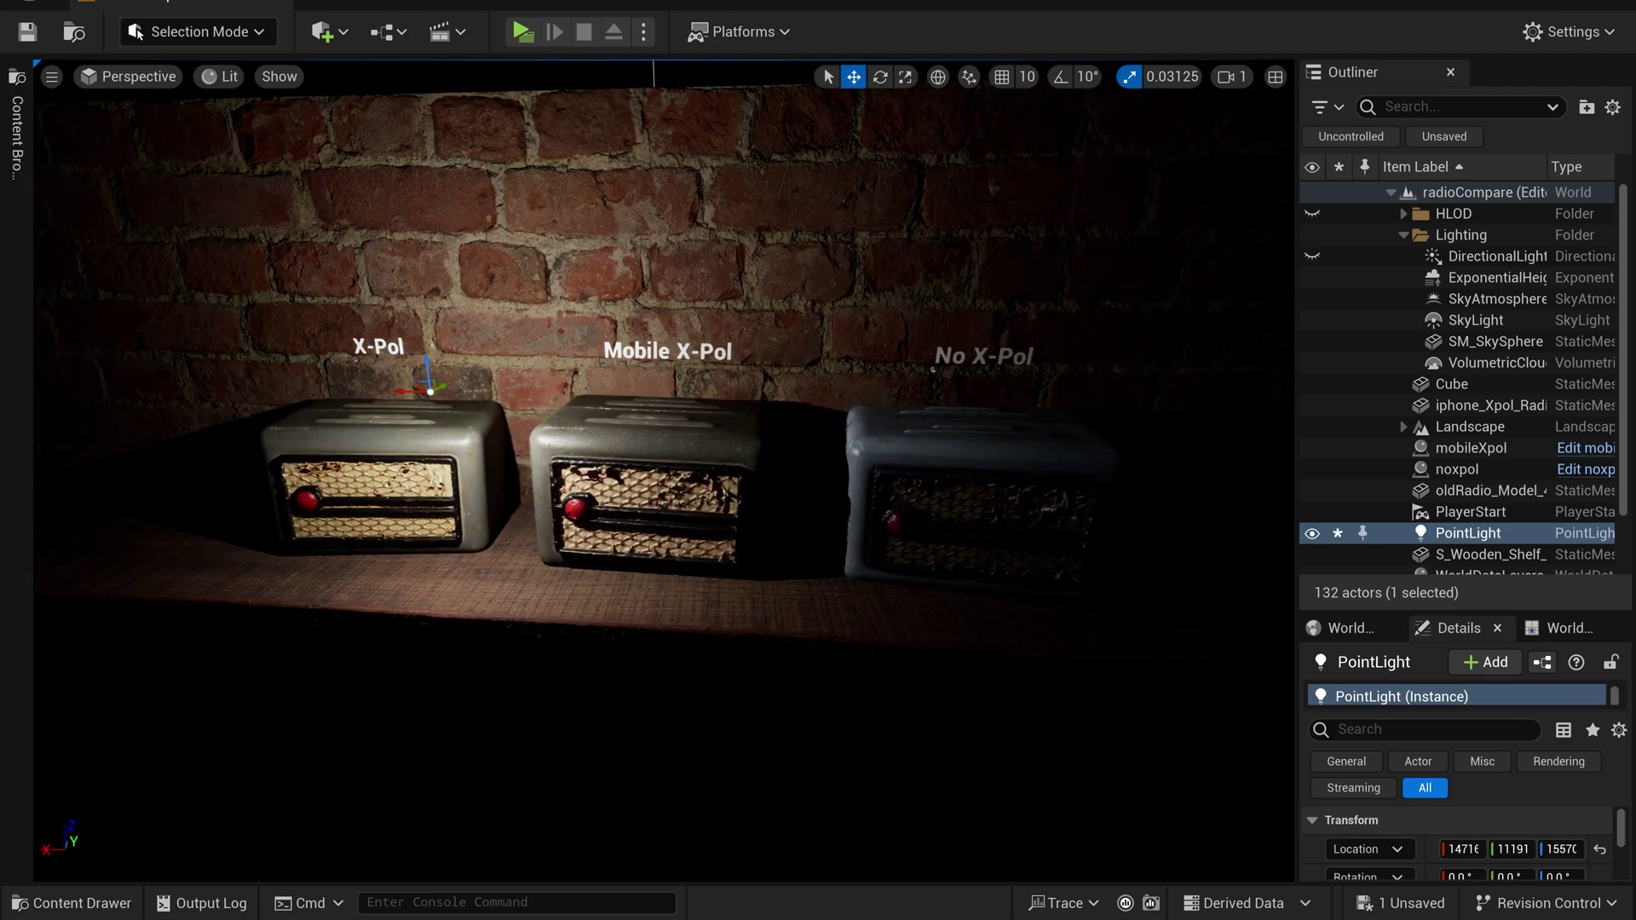
right_drag(463, 575, 457, 576)
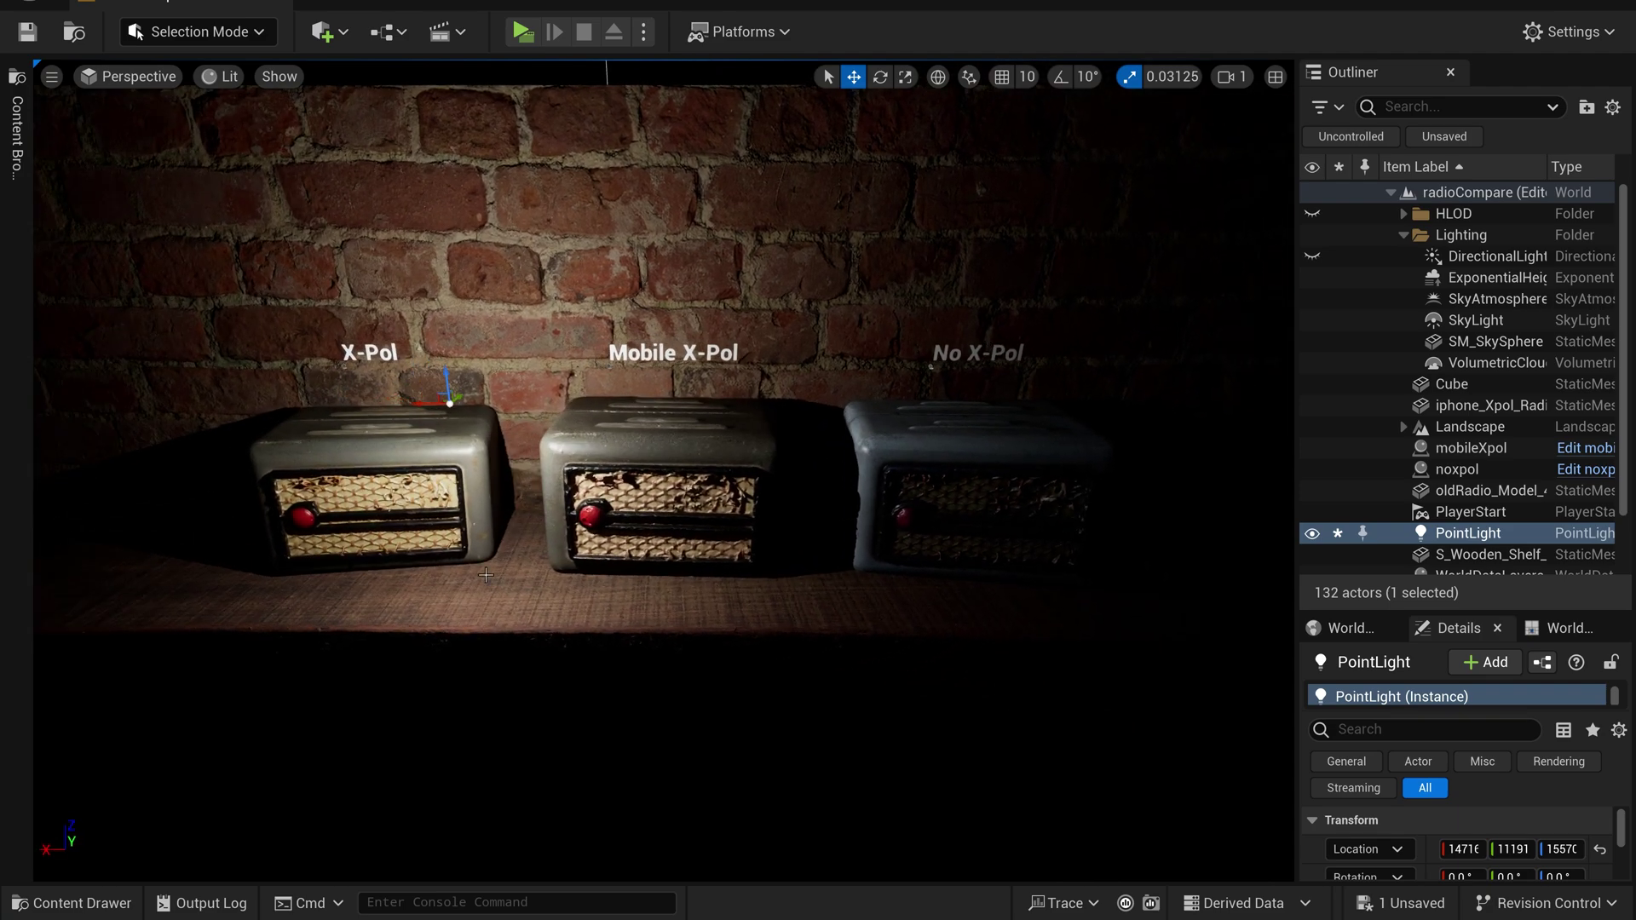